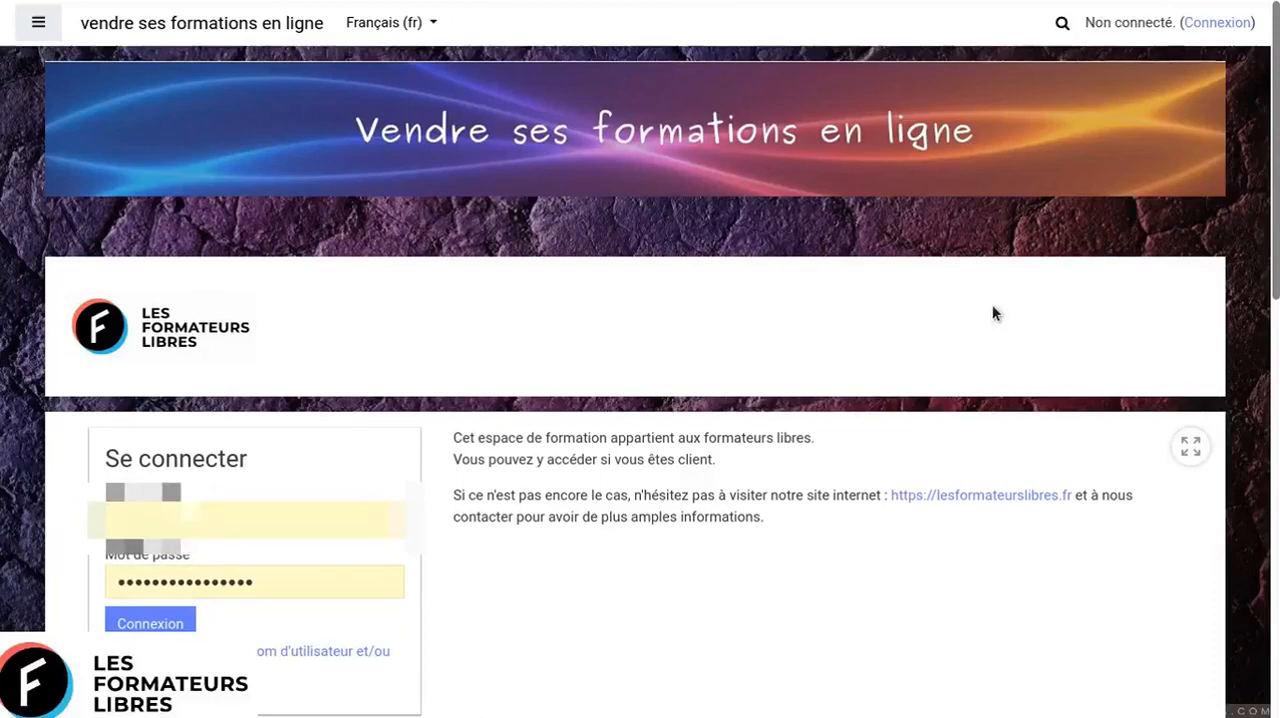
- Examine the available courses listed on the training site's home page
scroll(993, 313, "down", 3)
scroll(993, 313, "down", 2)
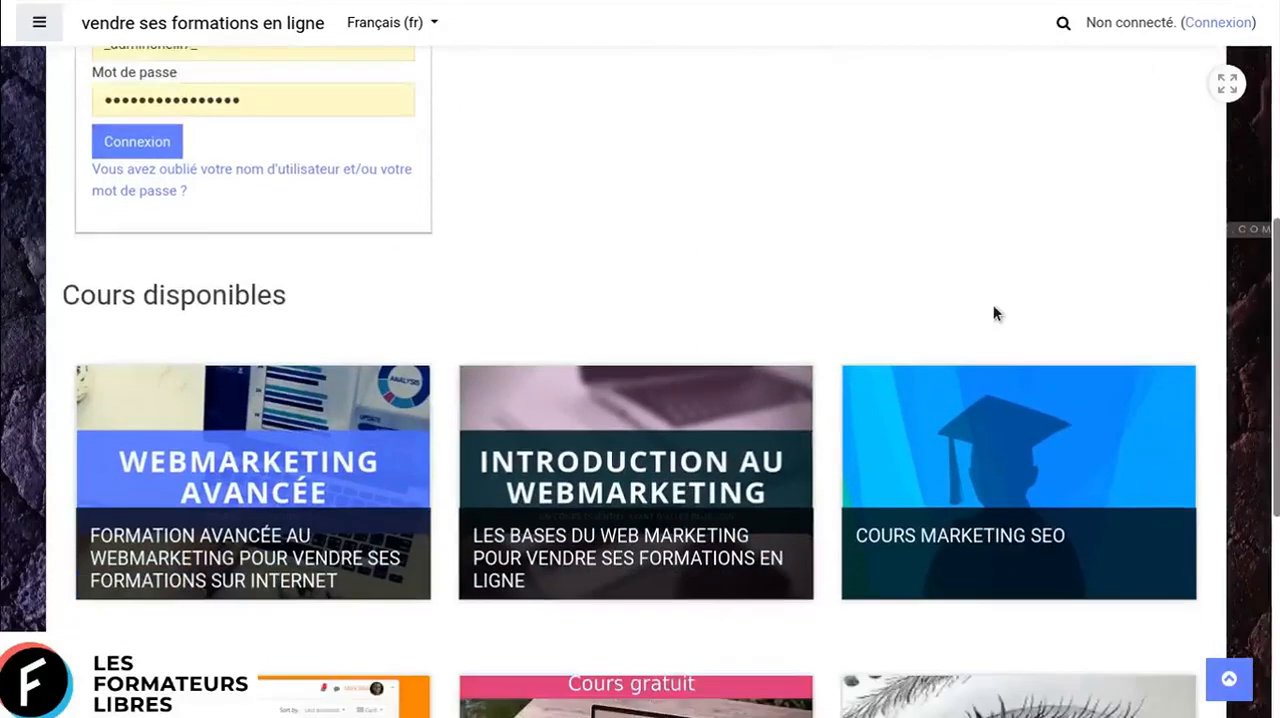
scroll(995, 312, "down", 1)
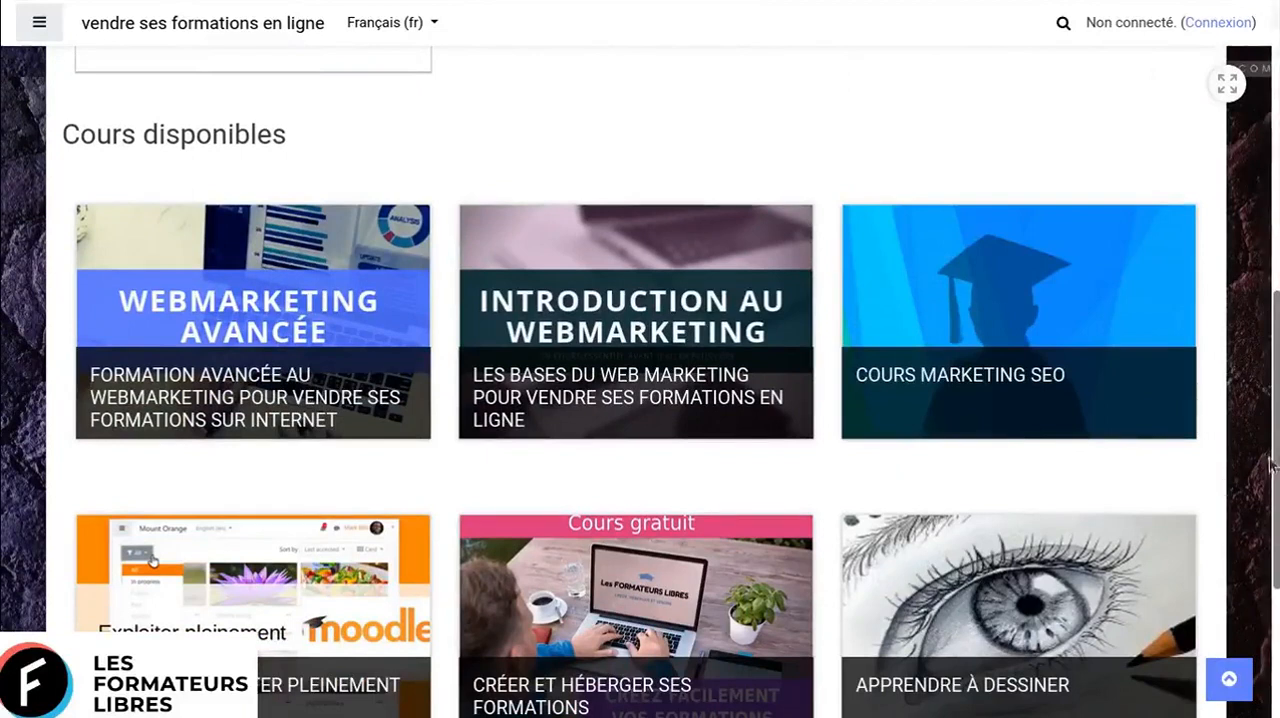
scroll(1238, 469, "down", 1)
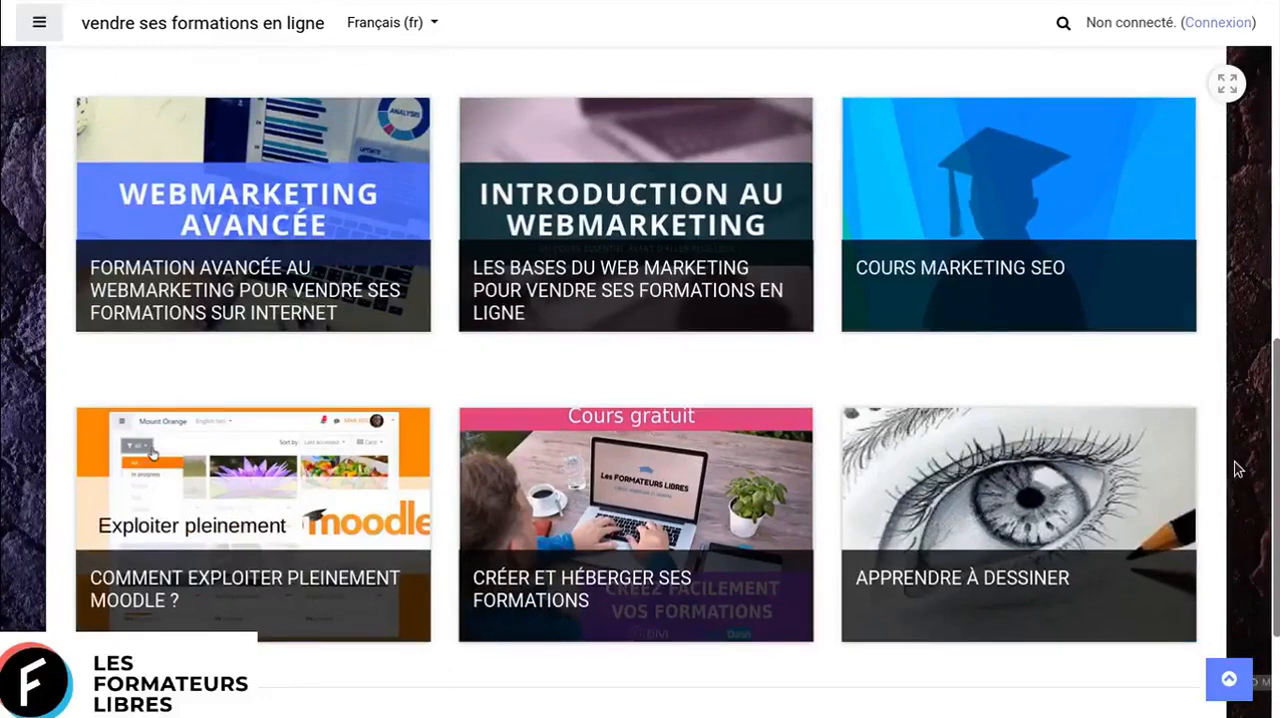
- Log in to the training site with the prefilled username and password
scroll(1238, 469, "up", 4)
scroll(1238, 469, "up", 2)
scroll(1238, 469, "up", 1)
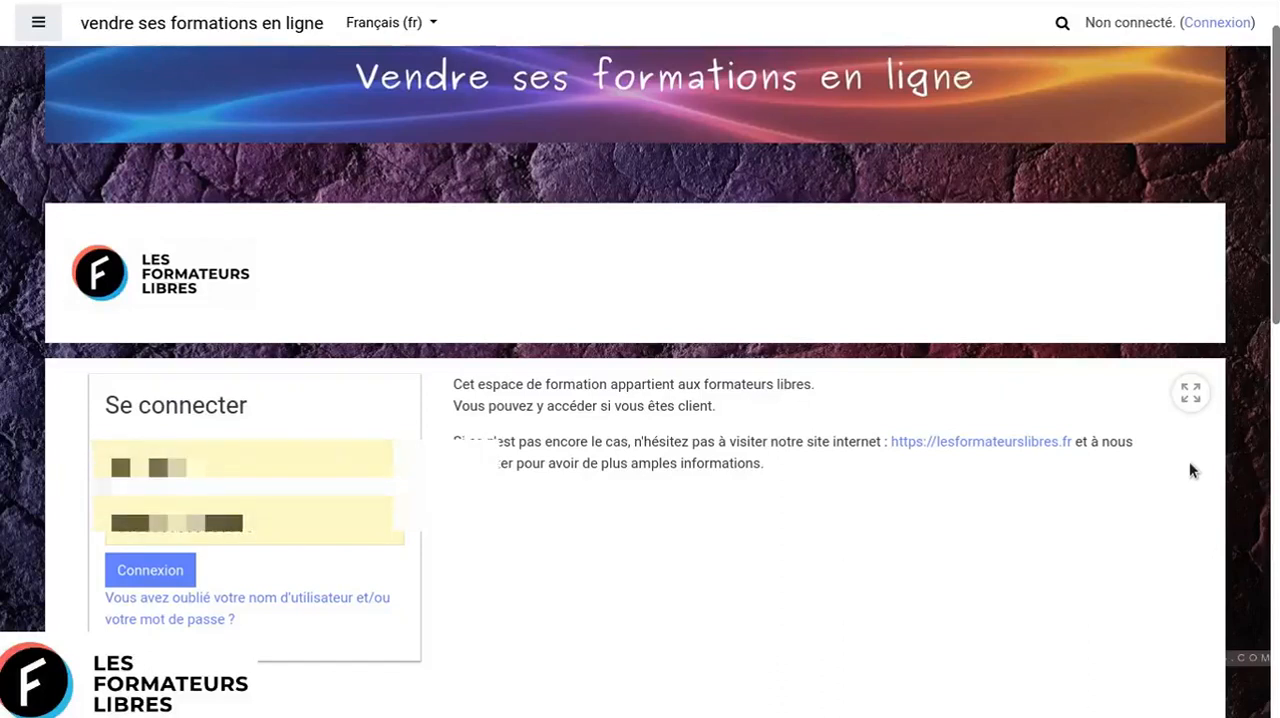
left_click(181, 579)
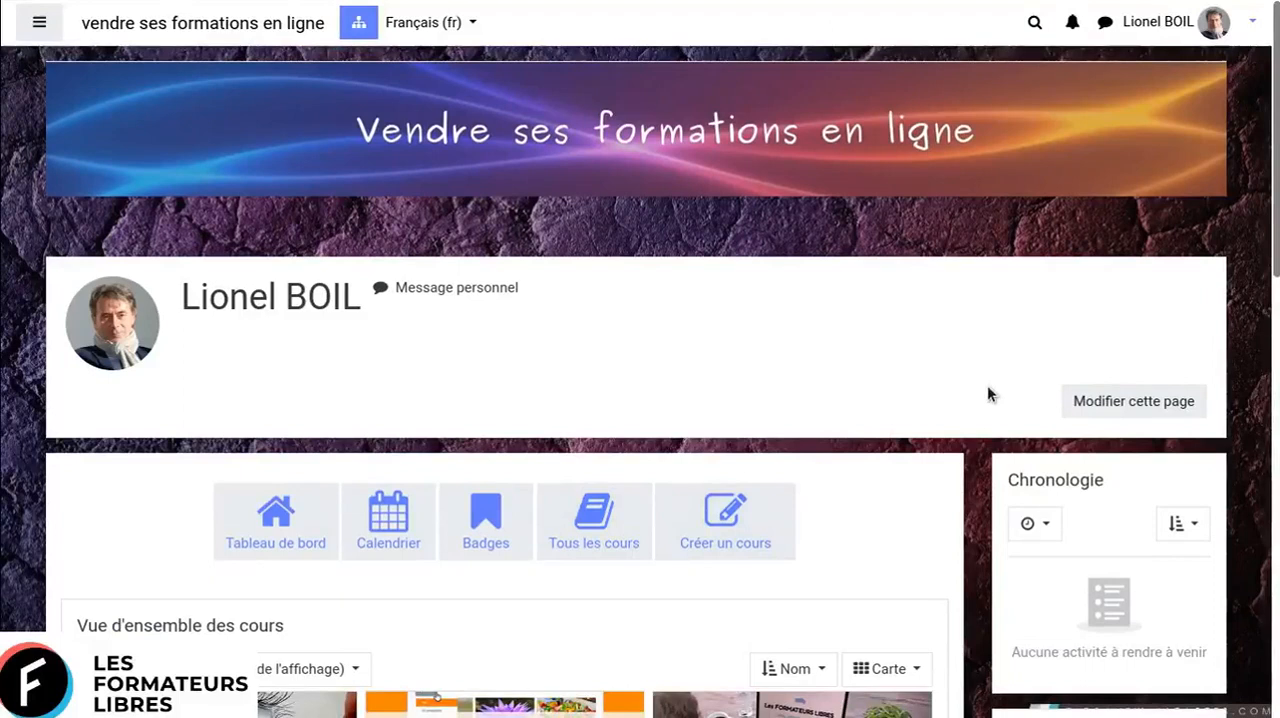
- Look over the dashboard's profile header, shortcut buttons and course overview
scroll(988, 387, "down", 1)
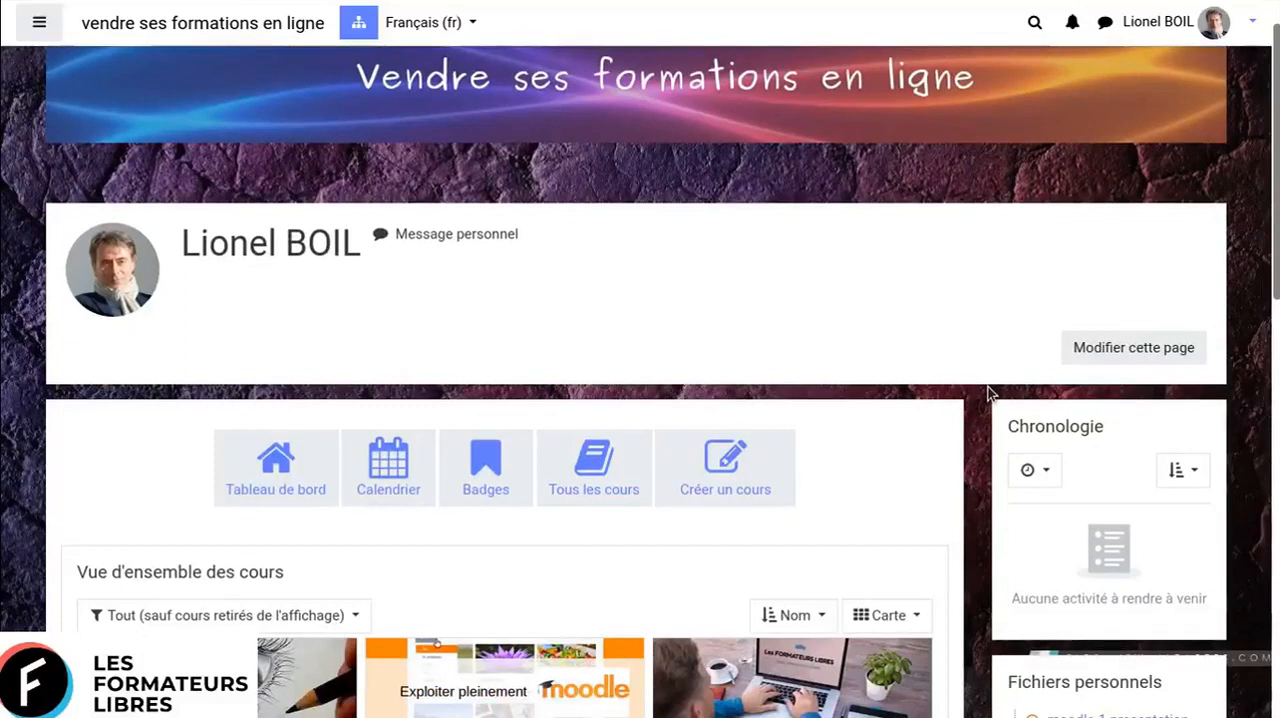
scroll(988, 392, "down", 2)
scroll(988, 393, "down", 1)
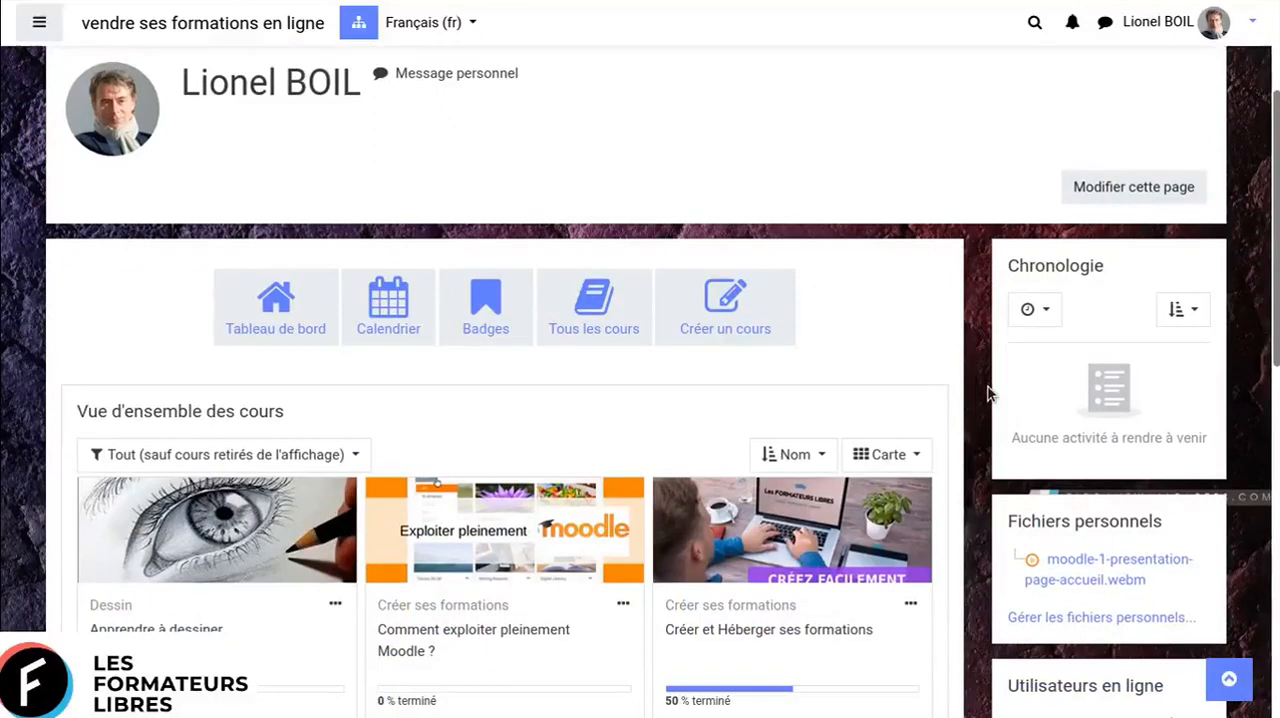
scroll(988, 393, "down", 3)
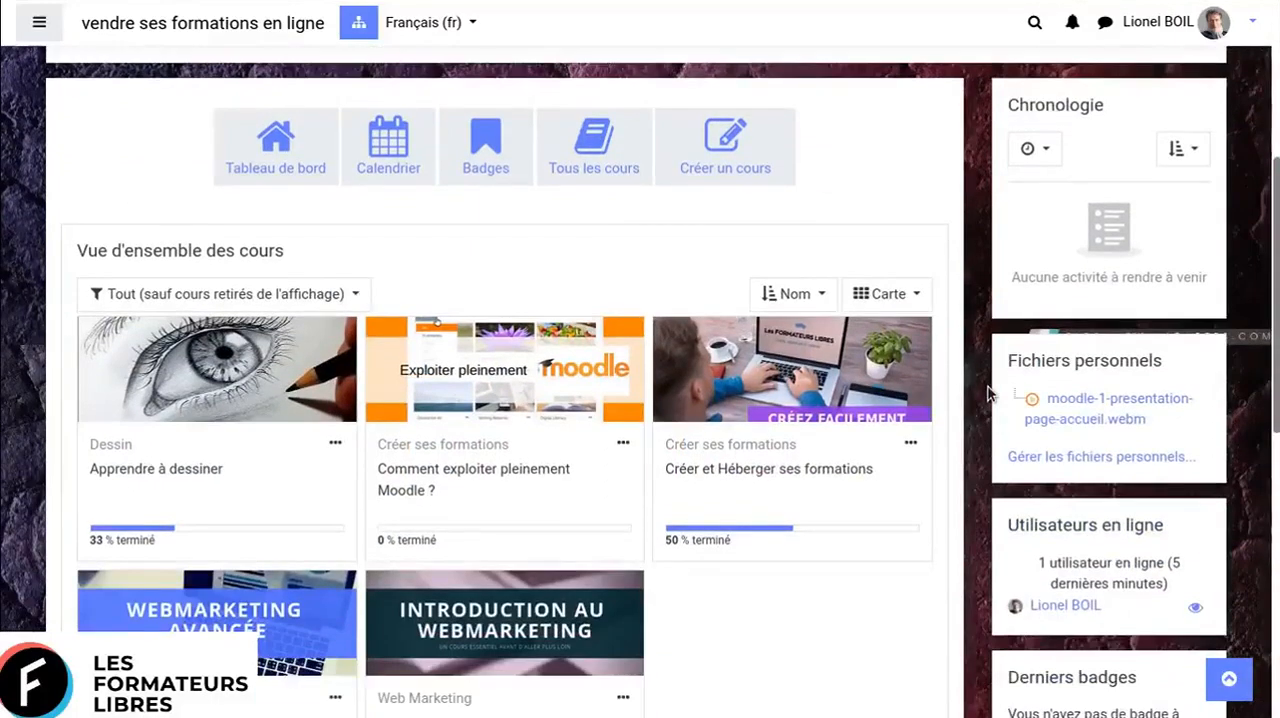
scroll(988, 393, "down", 3)
scroll(988, 393, "up", 8)
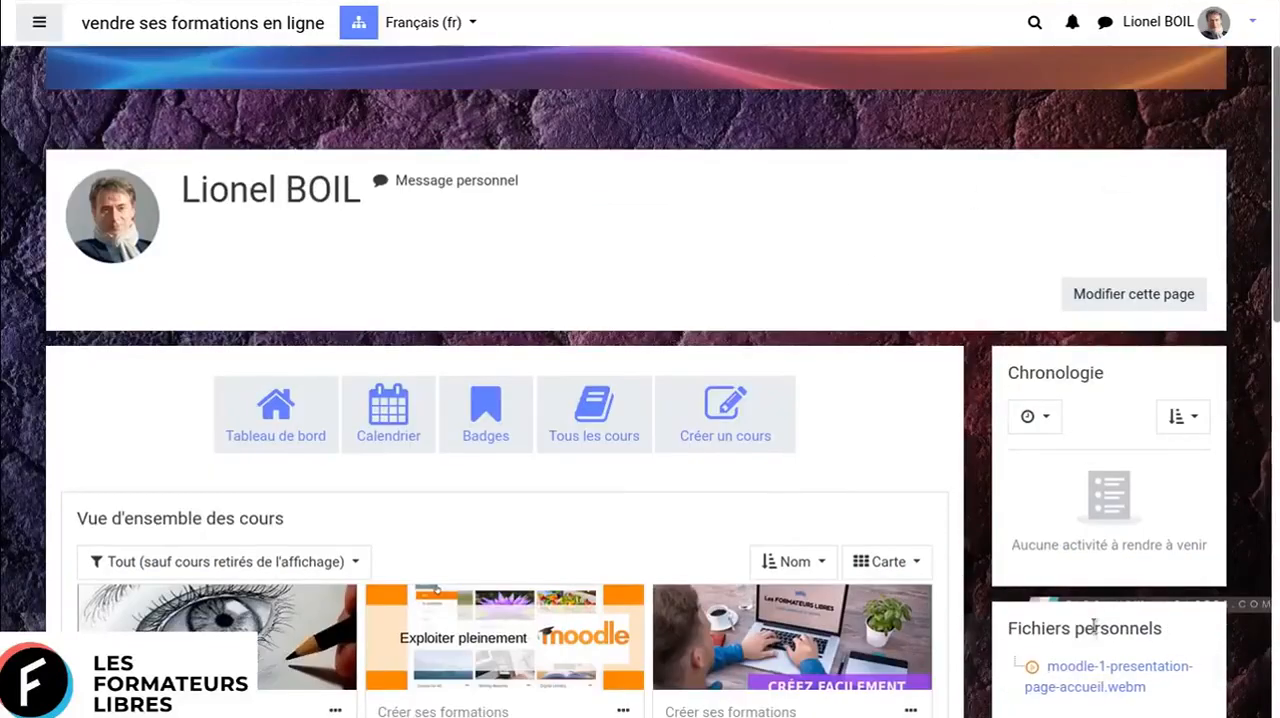
- Examine the dashboard's side blocks, from the timeline and personal files through to the calendar and upcoming events
scroll(1157, 424, "down", 1)
scroll(1208, 402, "down", 2)
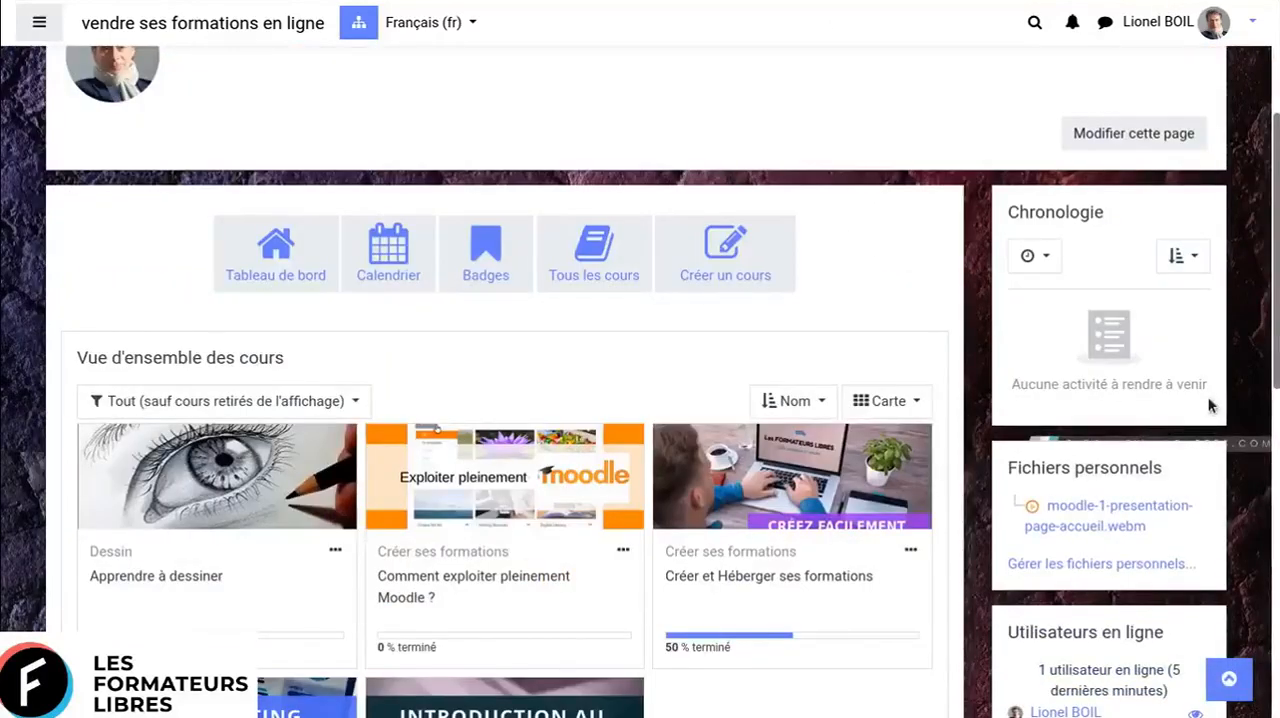
scroll(1208, 404, "down", 2)
scroll(1208, 396, "down", 2)
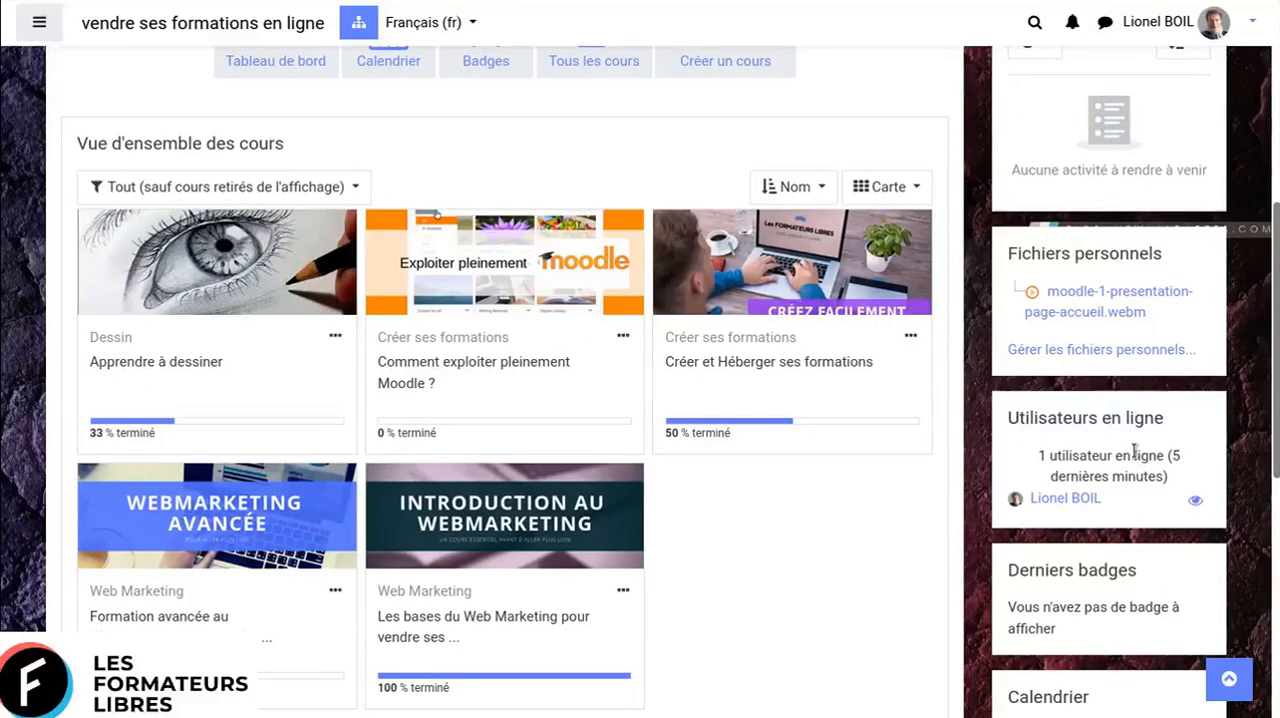
scroll(1136, 450, "down", 2)
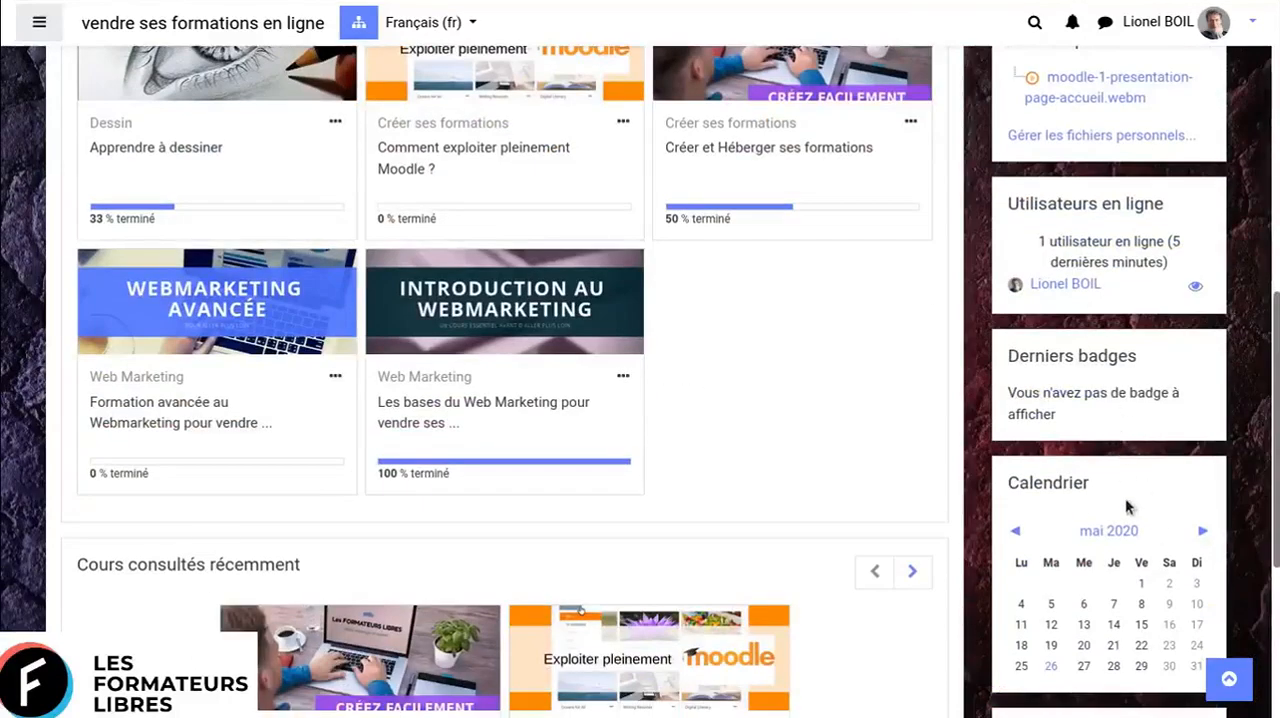
scroll(1128, 508, "down", 2)
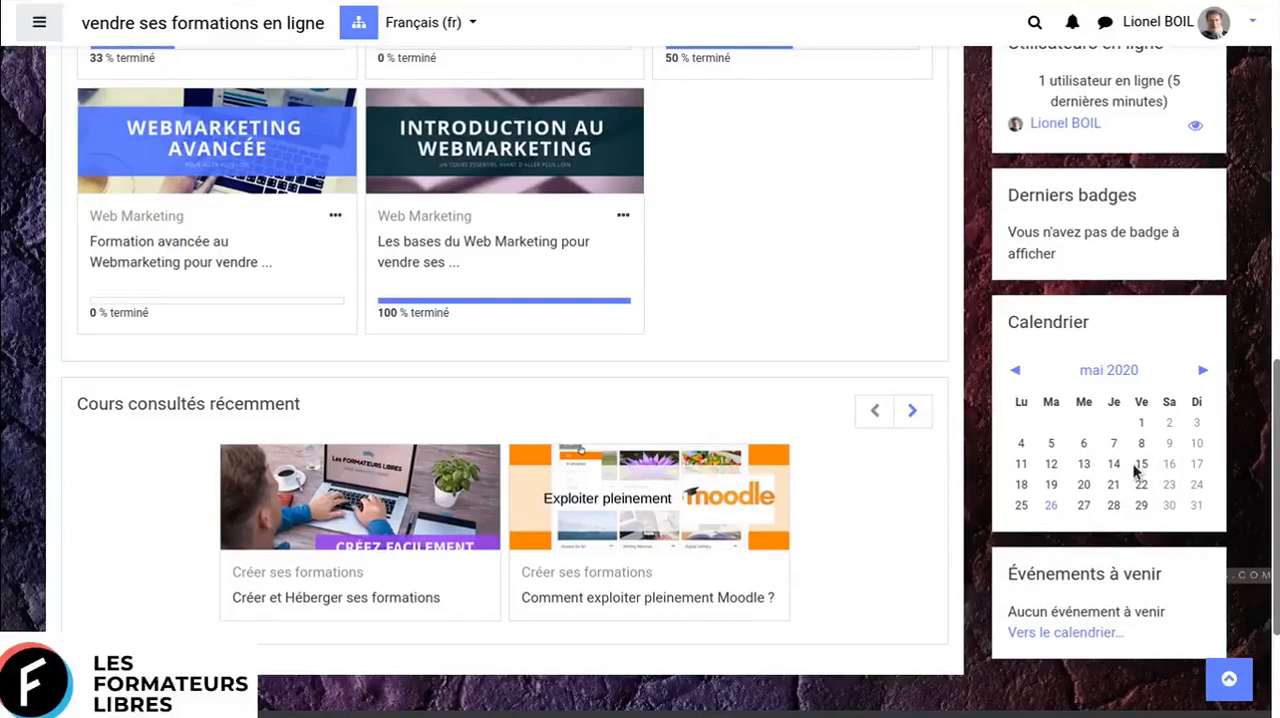
- Review the progress shown on each course card in the course overview and the dashboard shortcuts above it
scroll(1137, 470, "up", 5)
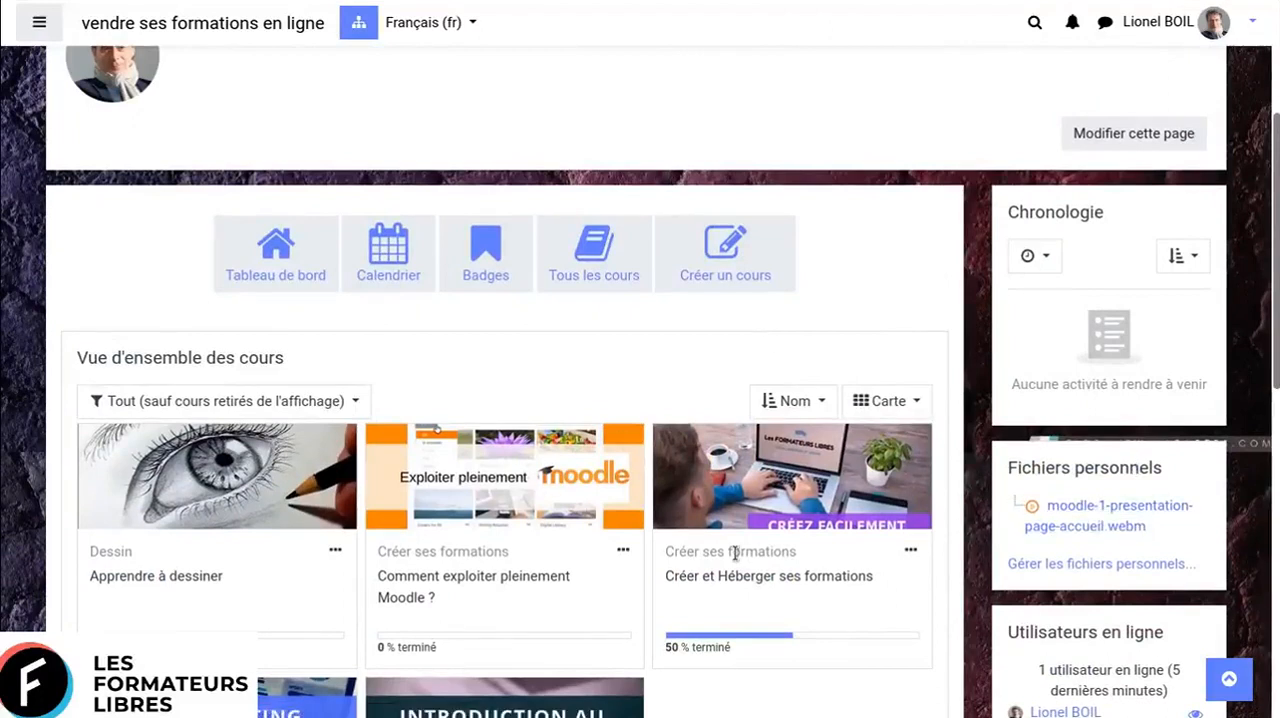
scroll(735, 559, "down", 2)
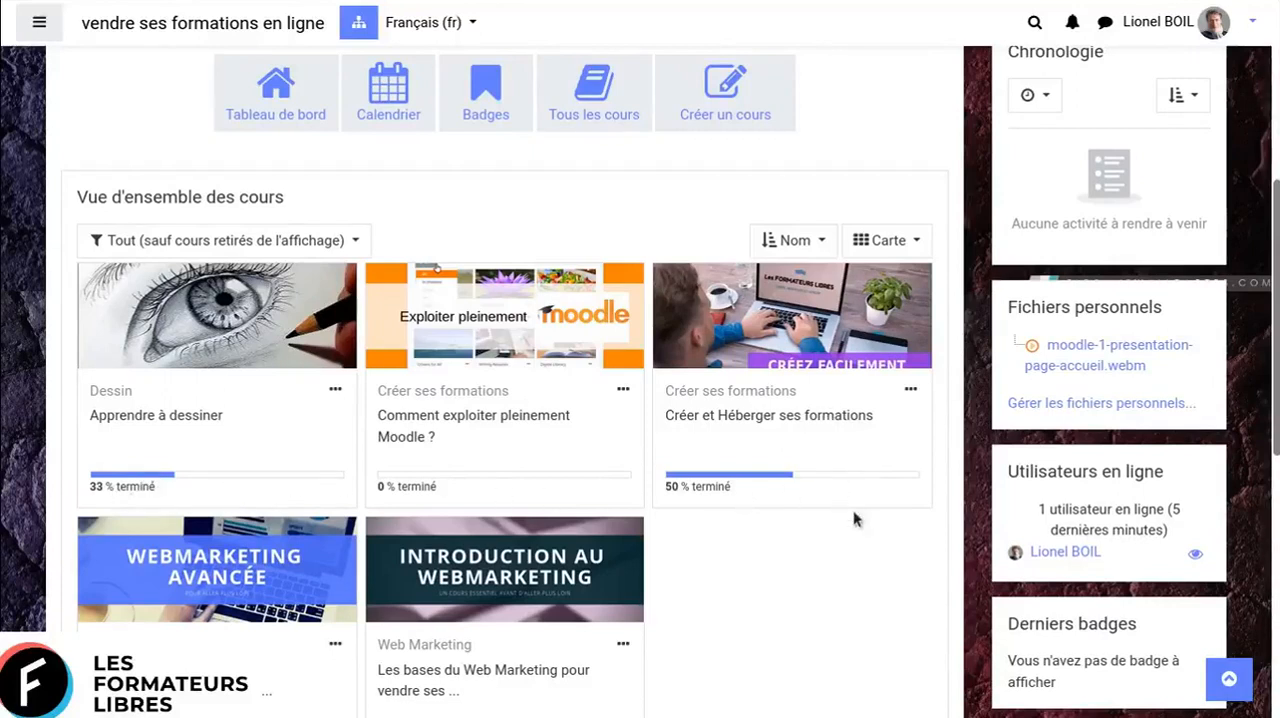
scroll(857, 530, "down", 2)
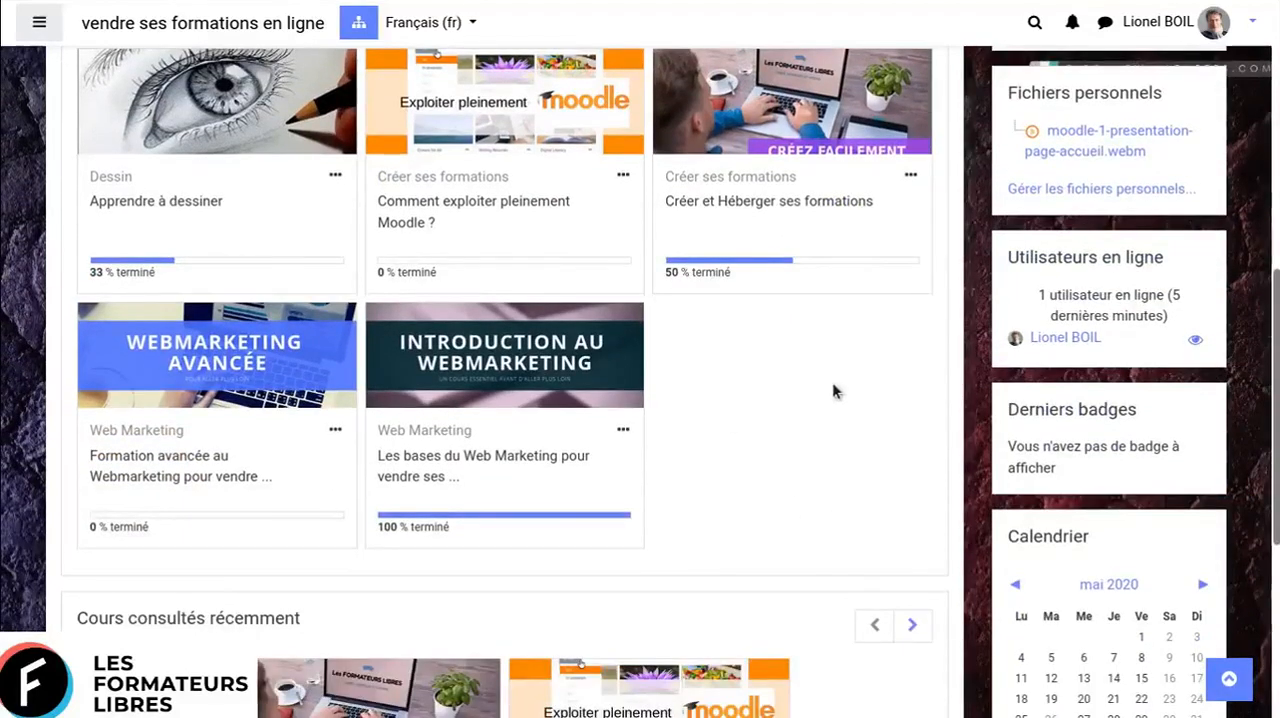
scroll(843, 474, "up", 1)
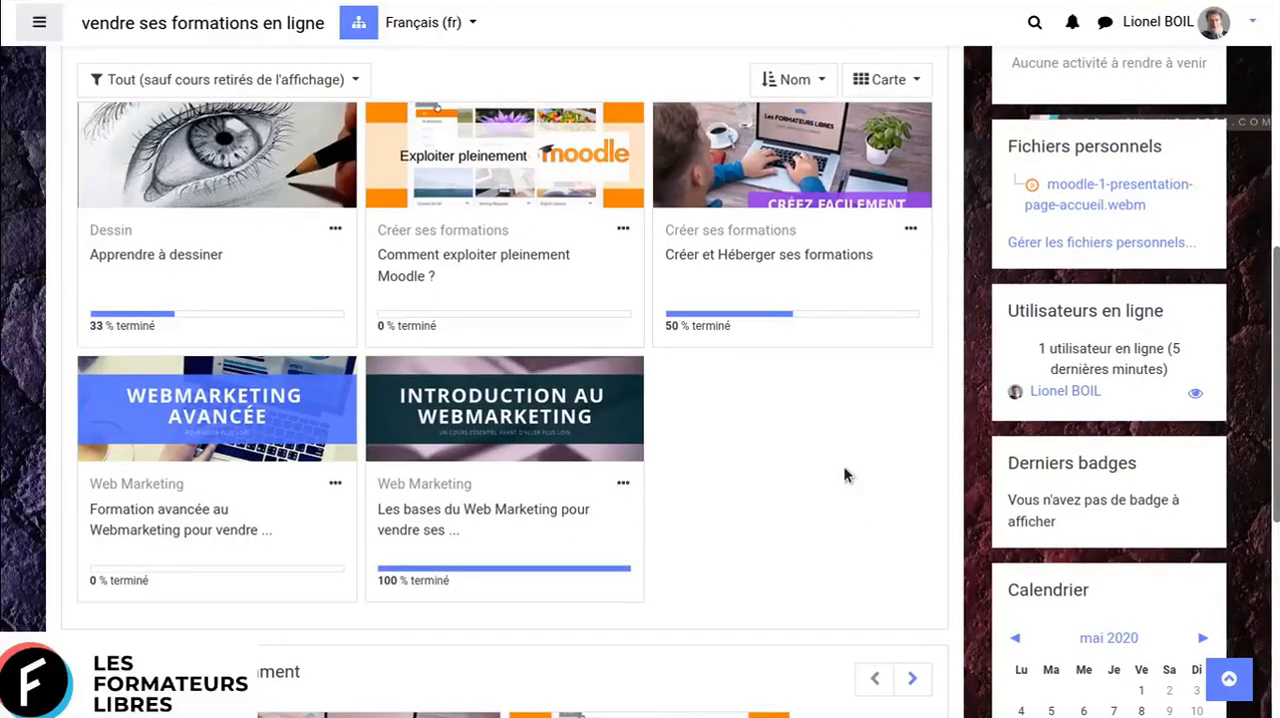
scroll(843, 474, "up", 1)
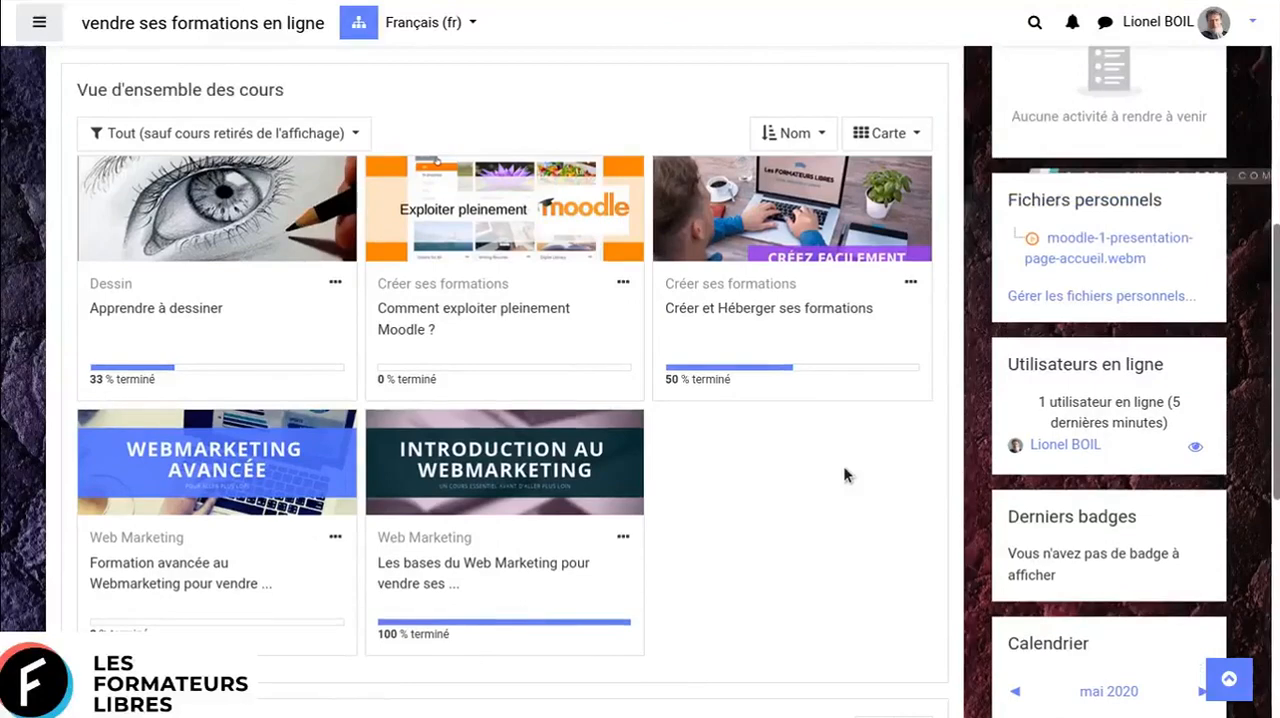
scroll(843, 474, "up", 6)
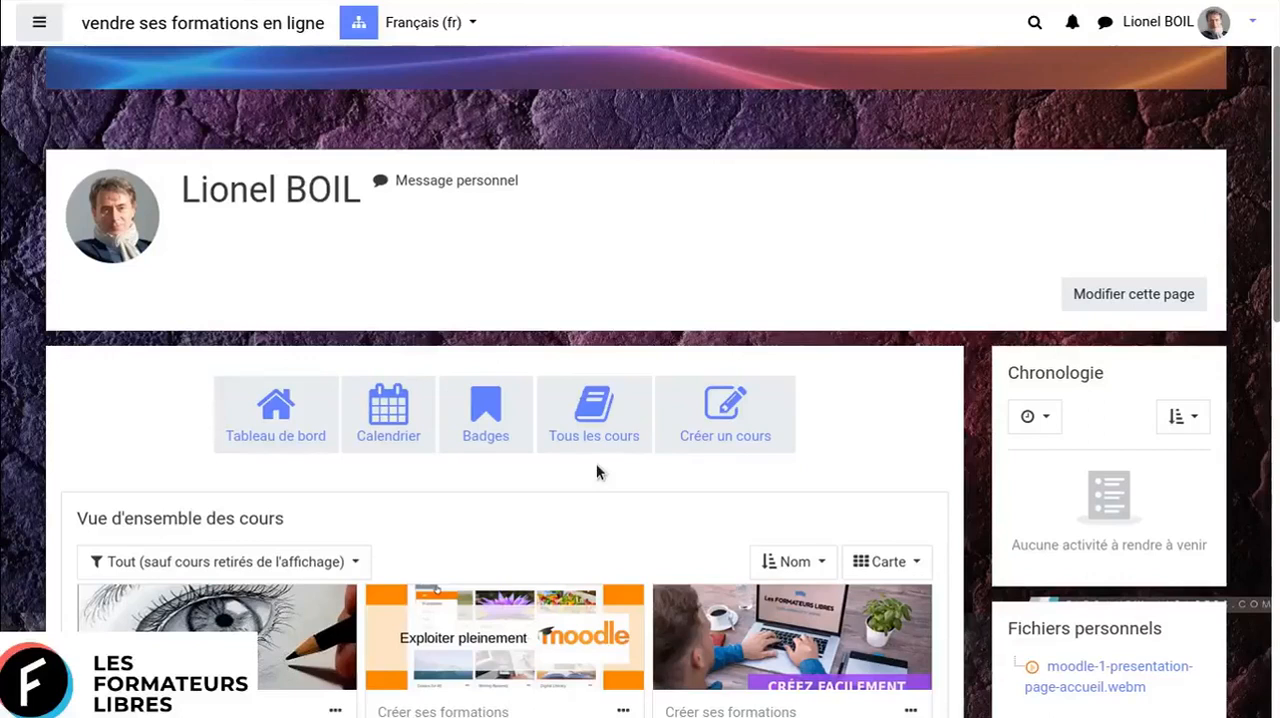
scroll(596, 463, "up", 2)
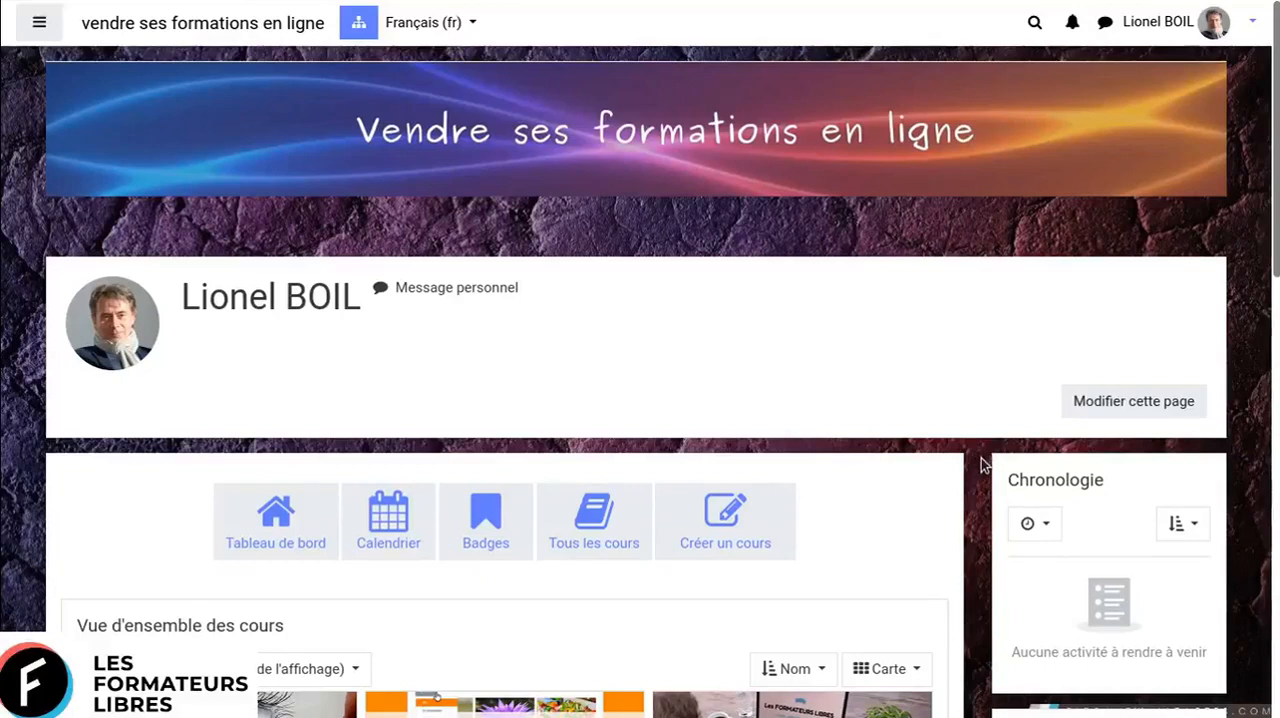
- Open the course "Apprendre à dessiner" from the course overview
scroll(982, 463, "down", 1)
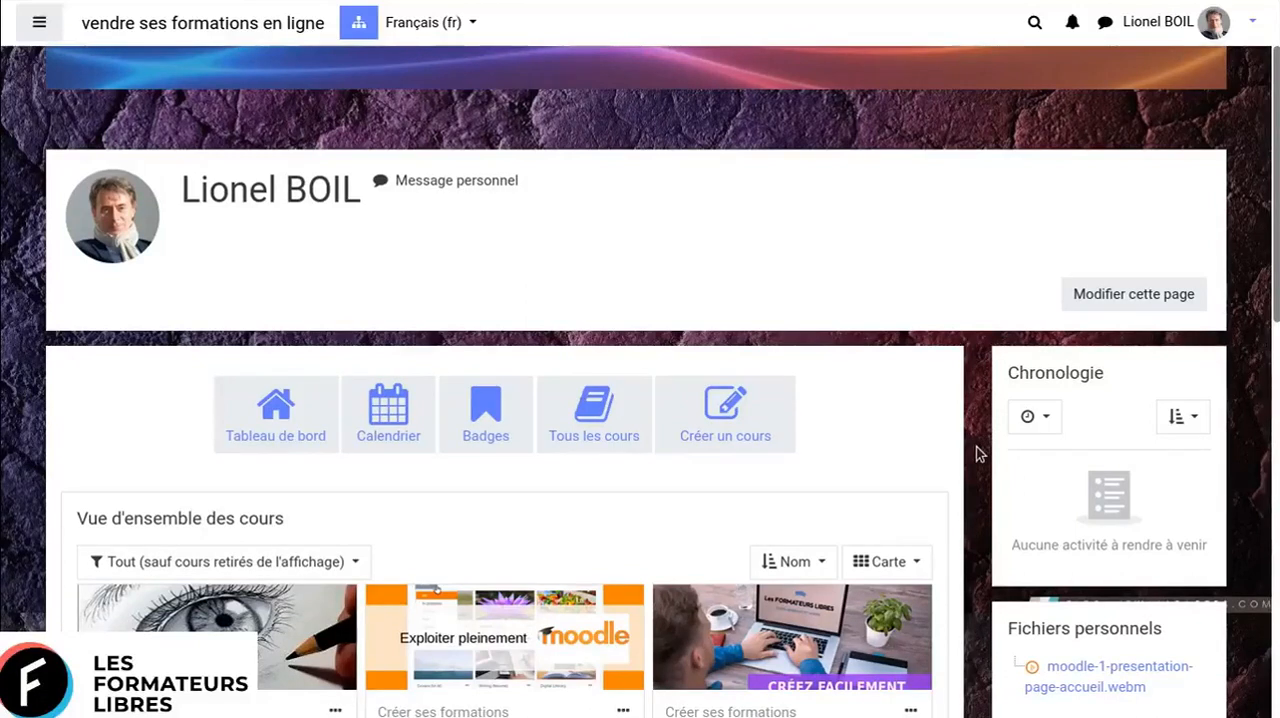
scroll(978, 453, "down", 3)
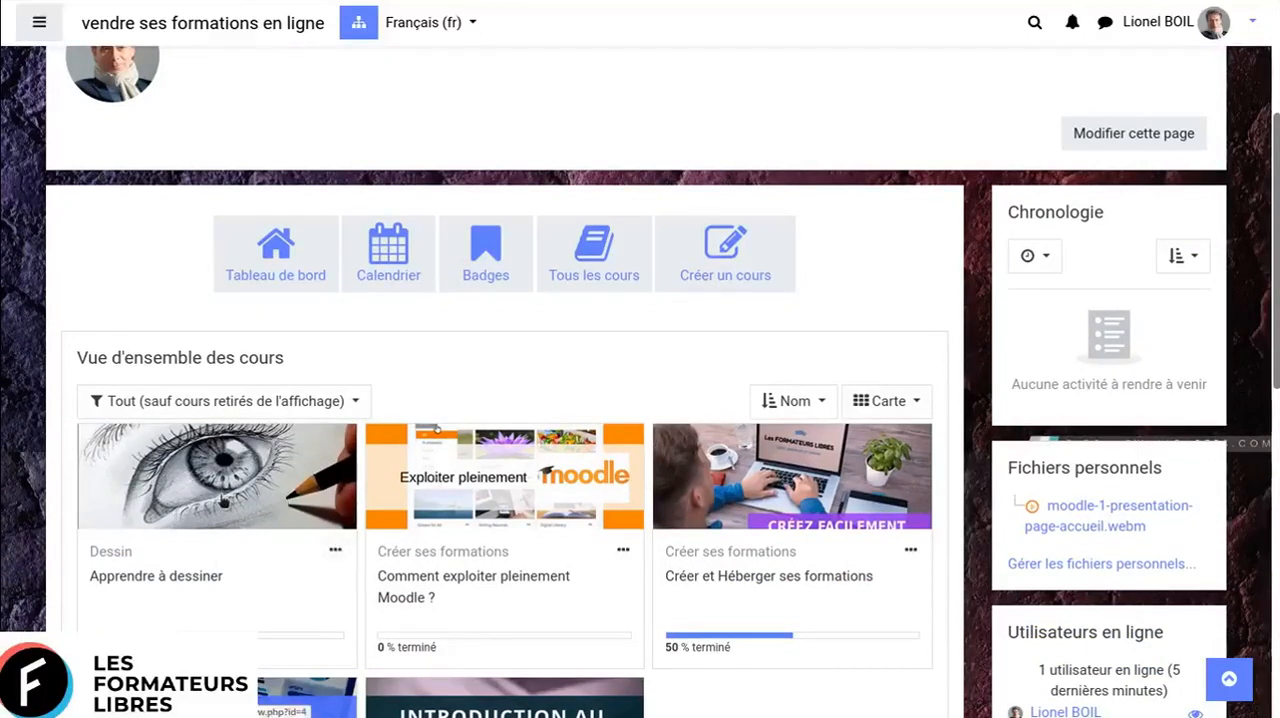
left_click(297, 492)
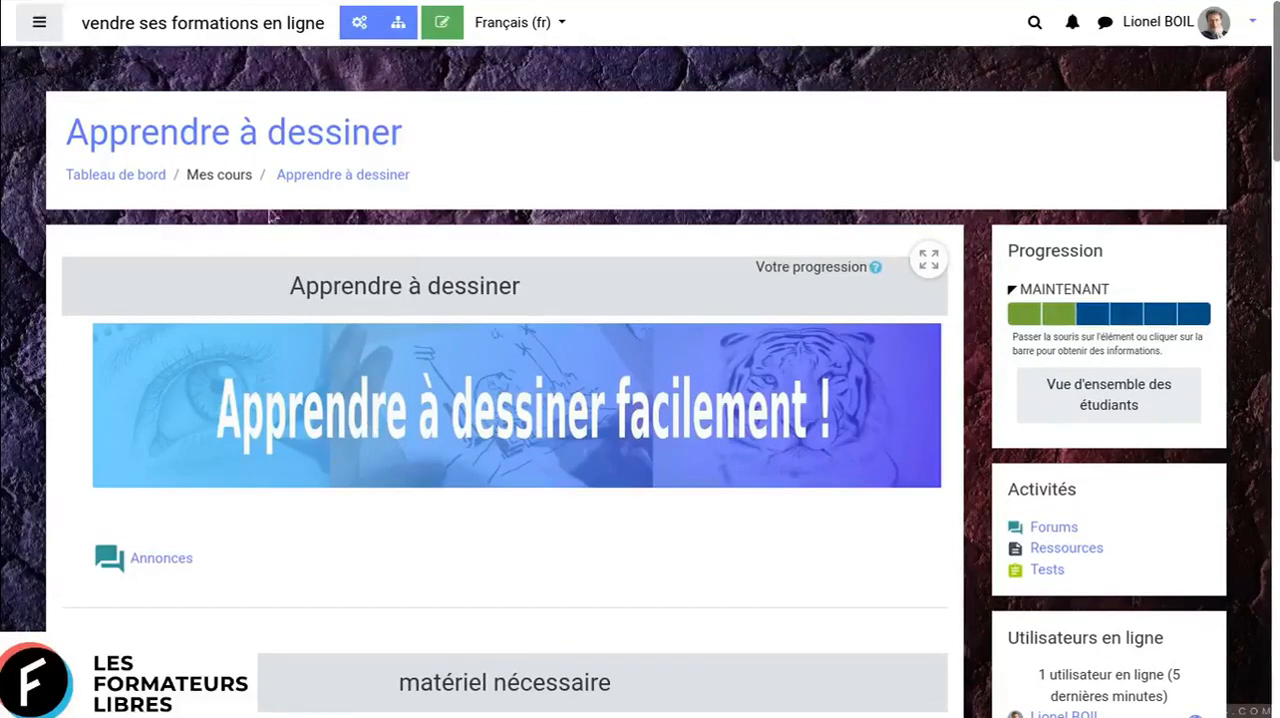
- Show the course's navigation drawer, review its entries down to the list of own courses, and hide it again
left_click(40, 25)
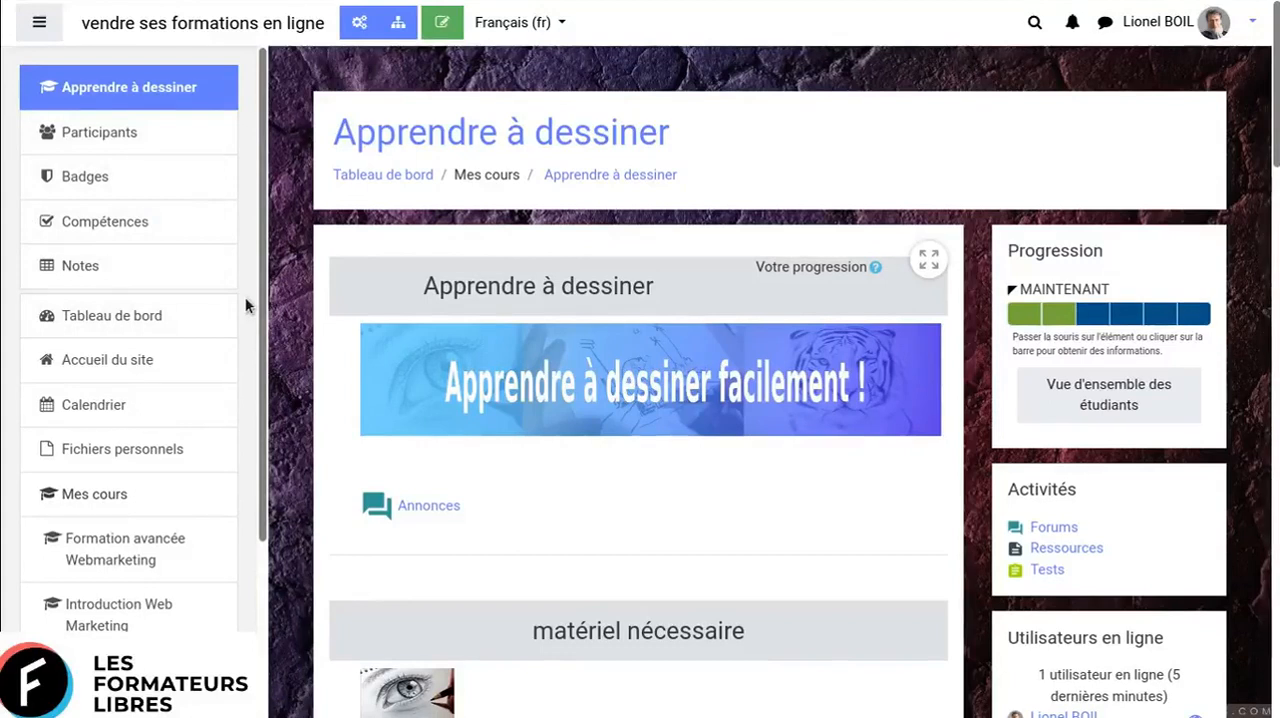
scroll(185, 293, "down", 1)
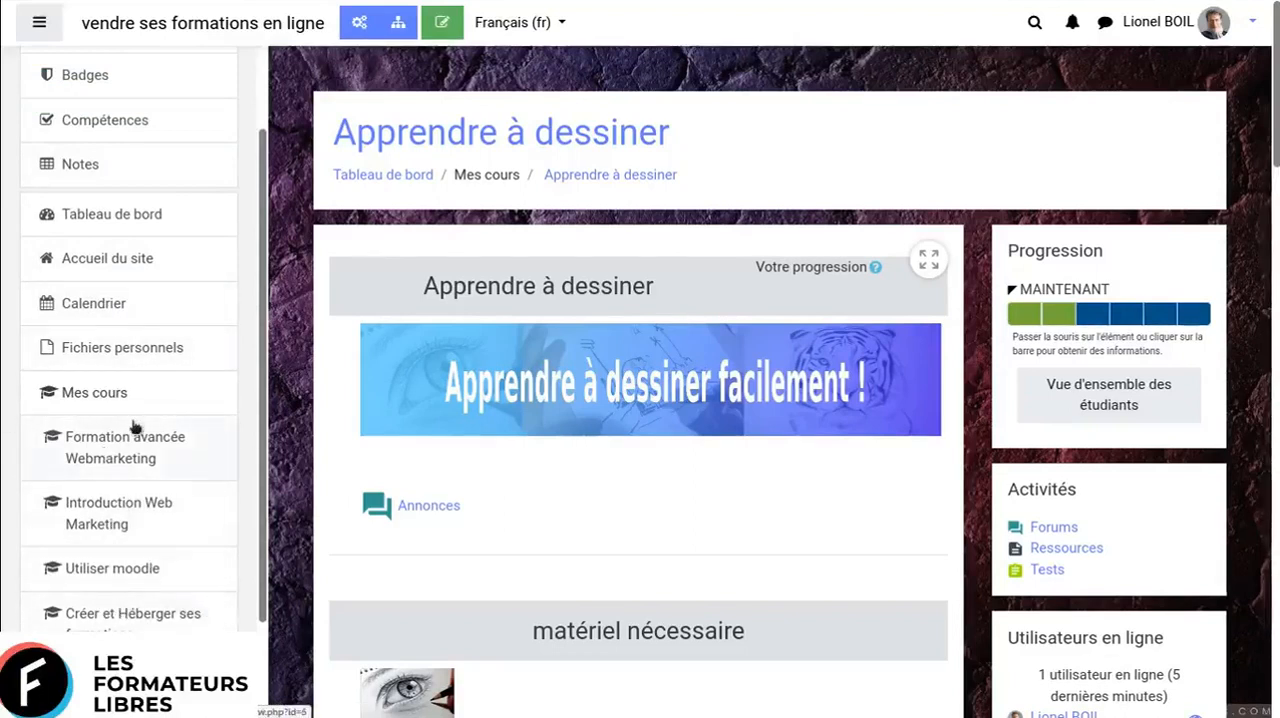
scroll(191, 466, "down", 2)
scroll(191, 451, "up", 4)
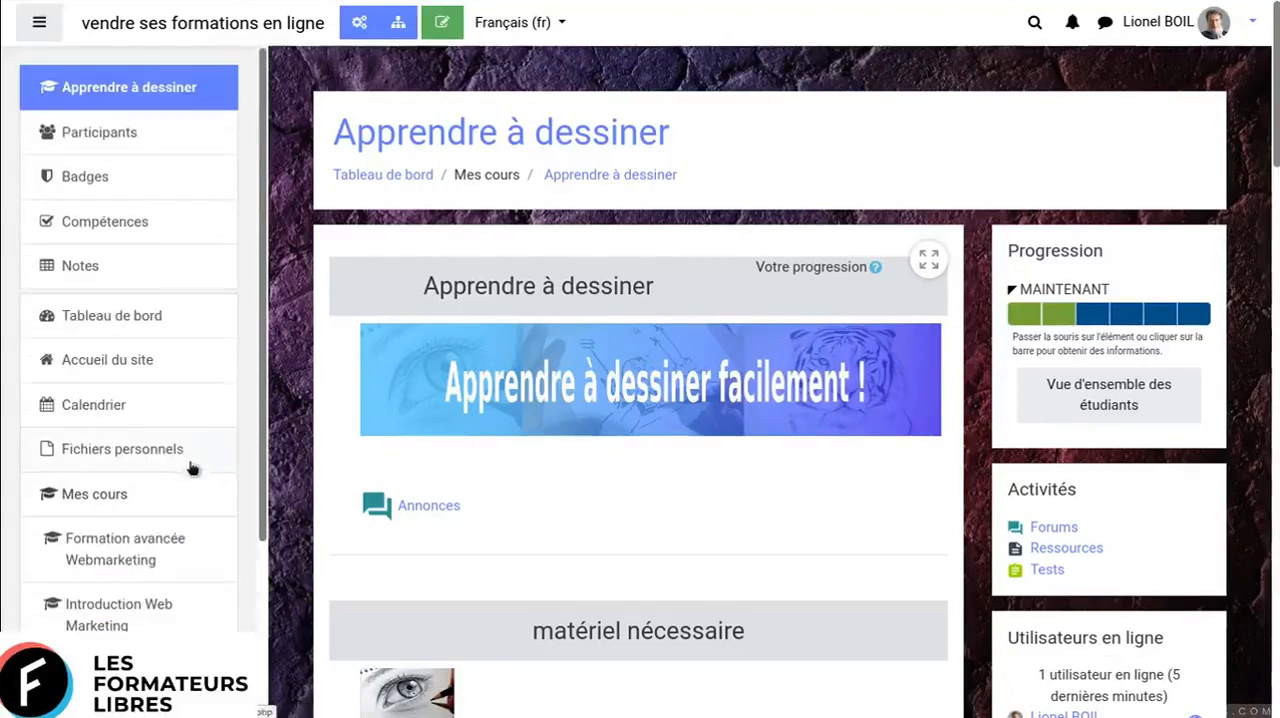
left_click(42, 24)
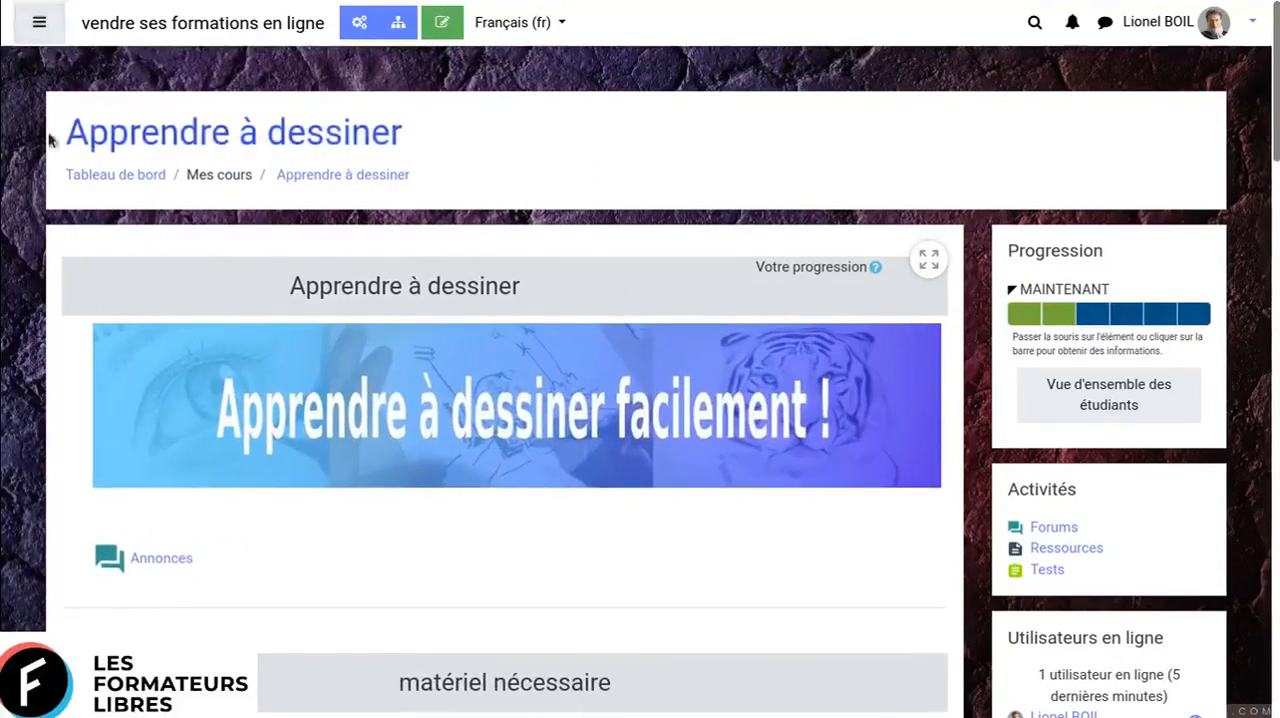
- Switch the course content to fullscreen mode and return to the normal layout with side blocks
left_click(929, 259)
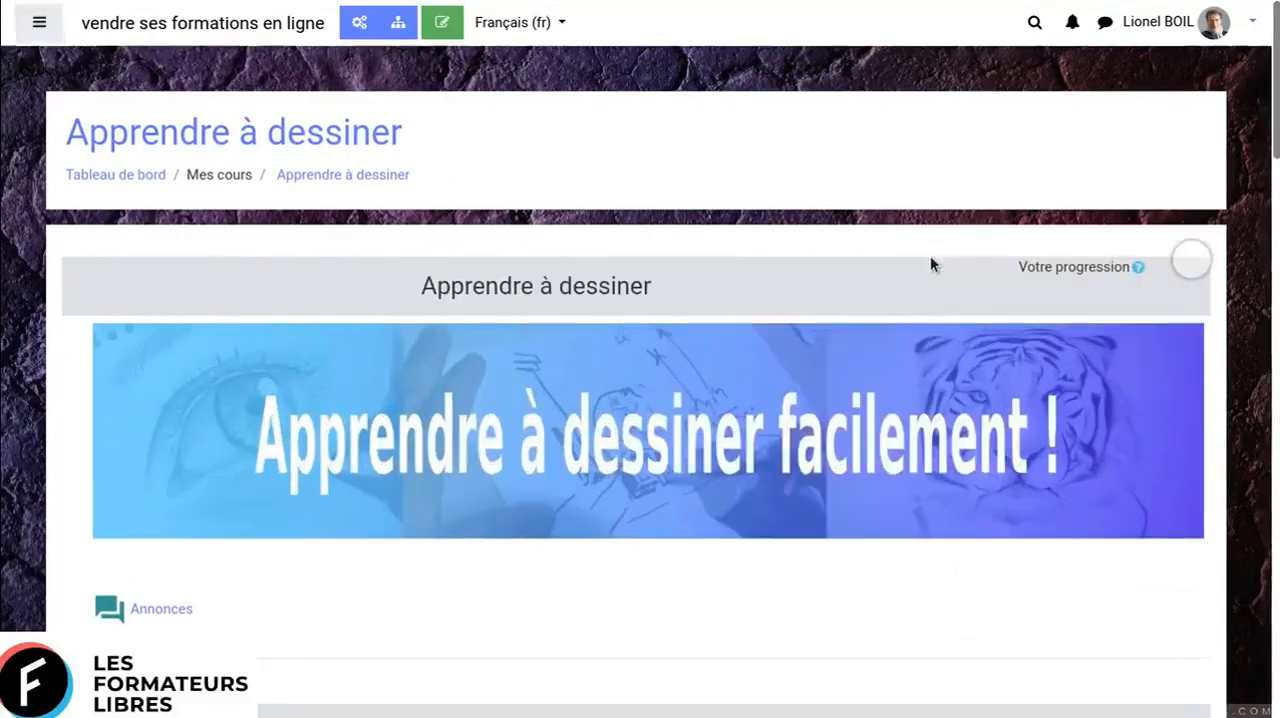
left_click(1197, 265)
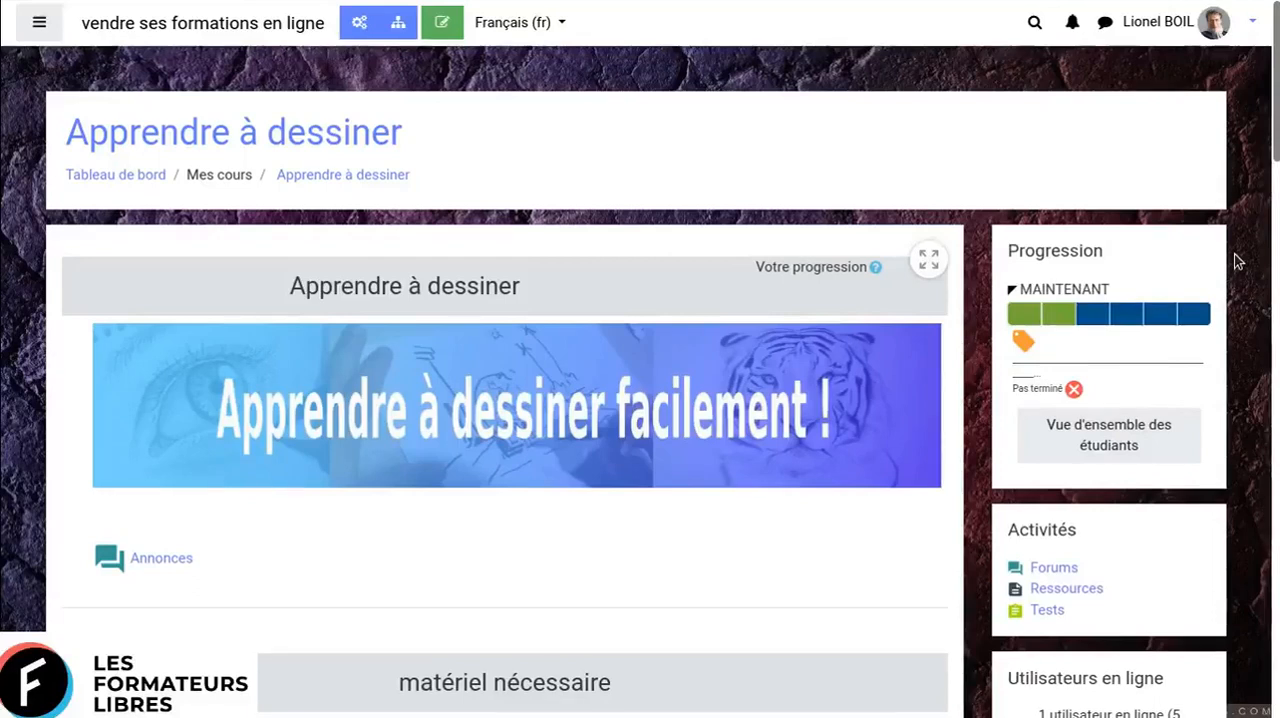
- Examine the course page's sections and its side blocks for progress, activities, online users and calendar
scroll(1238, 261, "down", 1)
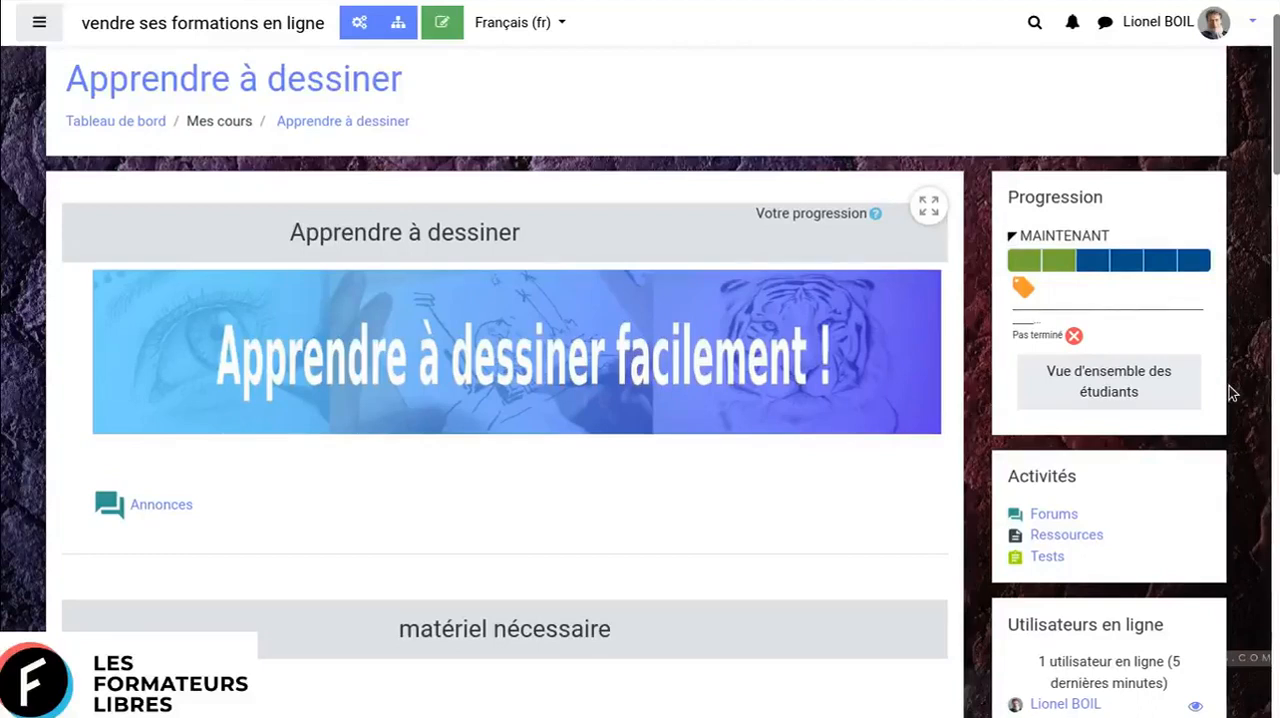
scroll(1232, 393, "down", 1)
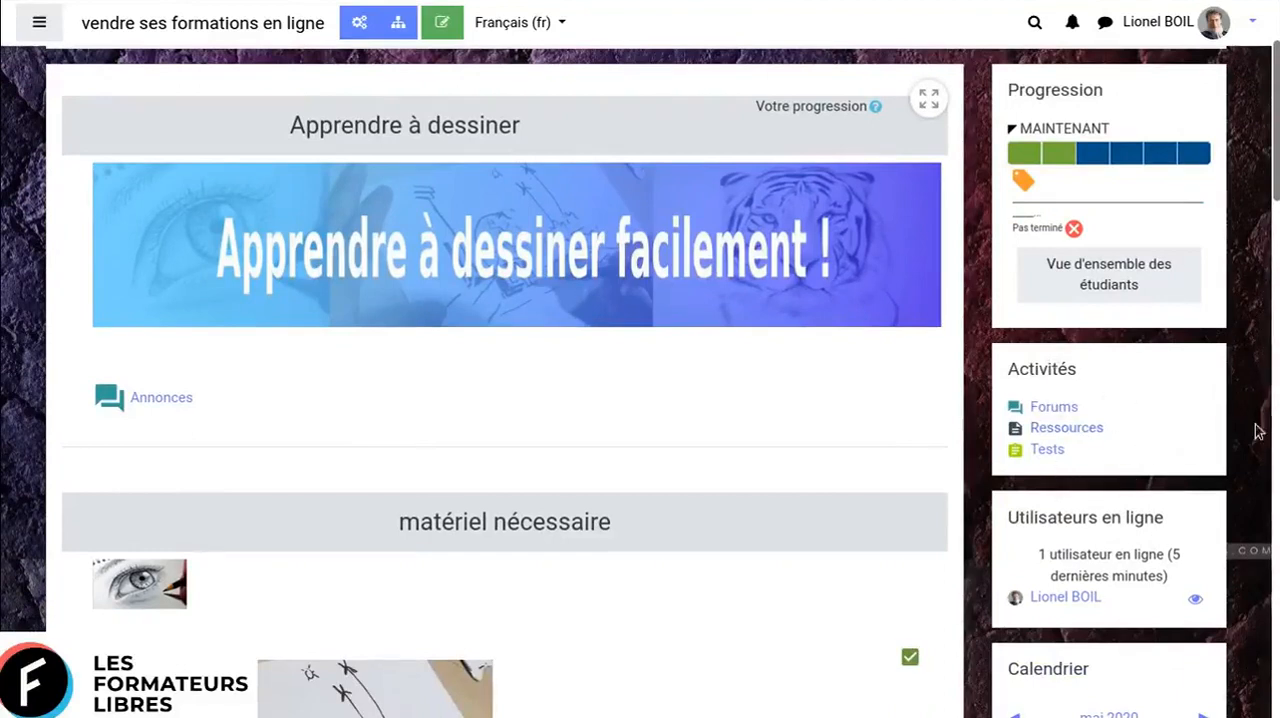
scroll(1155, 404, "down", 1)
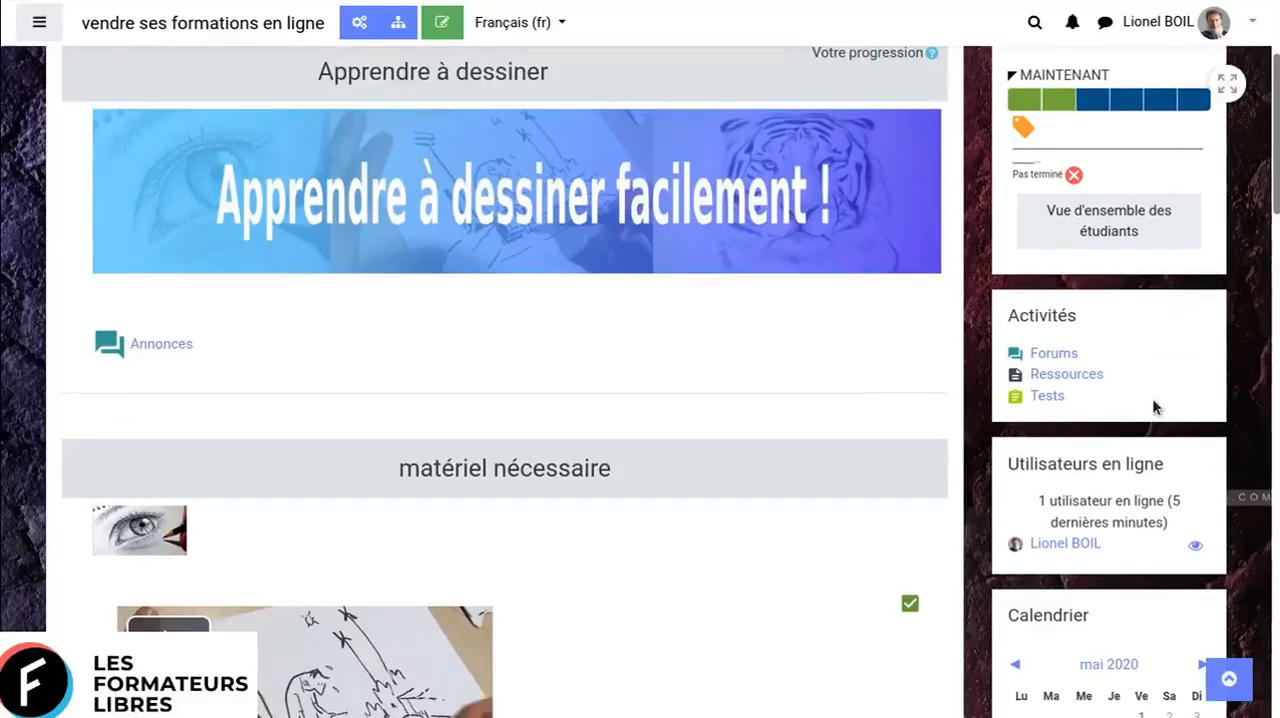
scroll(1155, 402, "down", 1)
scroll(1153, 404, "down", 1)
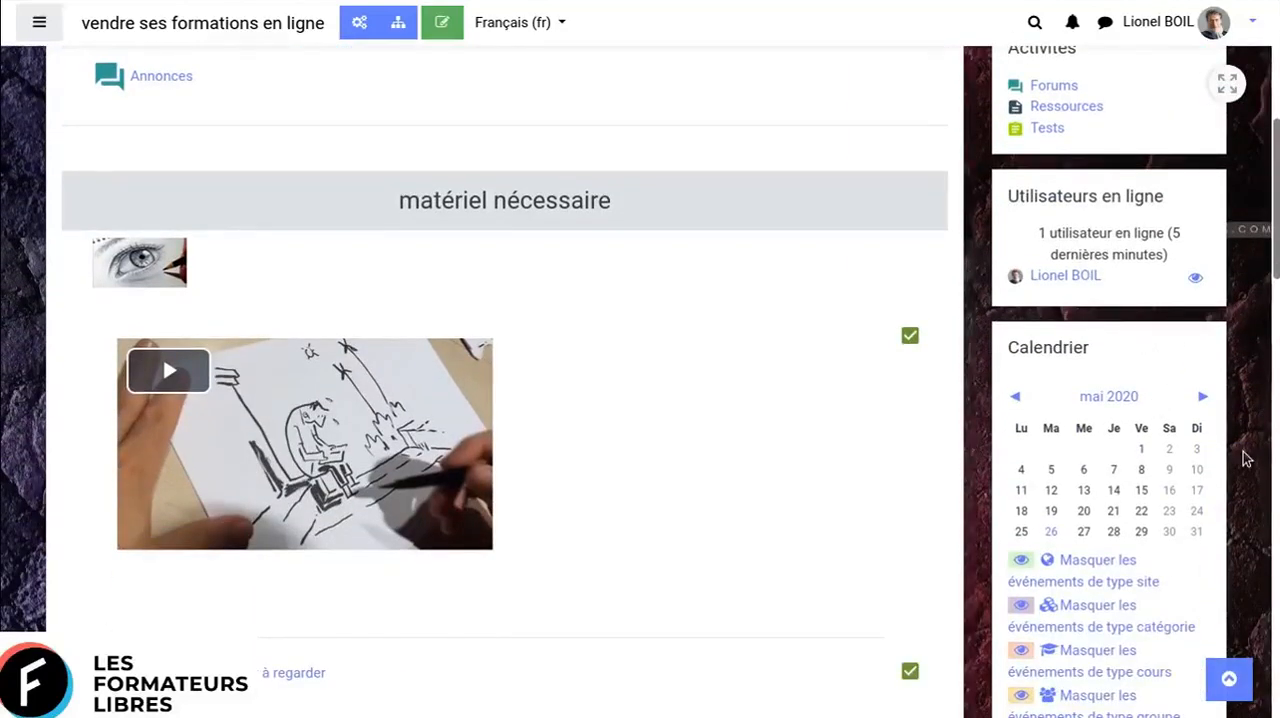
scroll(1240, 465, "down", 2)
scroll(1238, 476, "down", 3)
scroll(1238, 476, "up", 9)
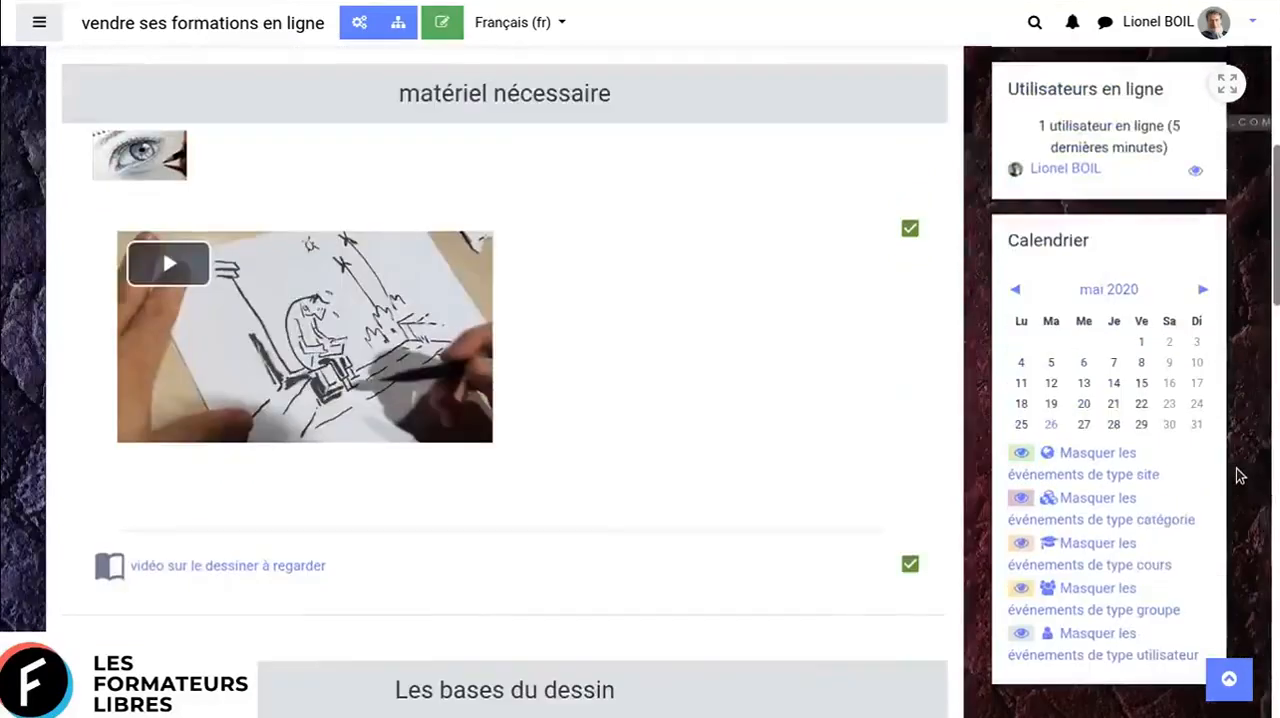
left_click(1133, 452)
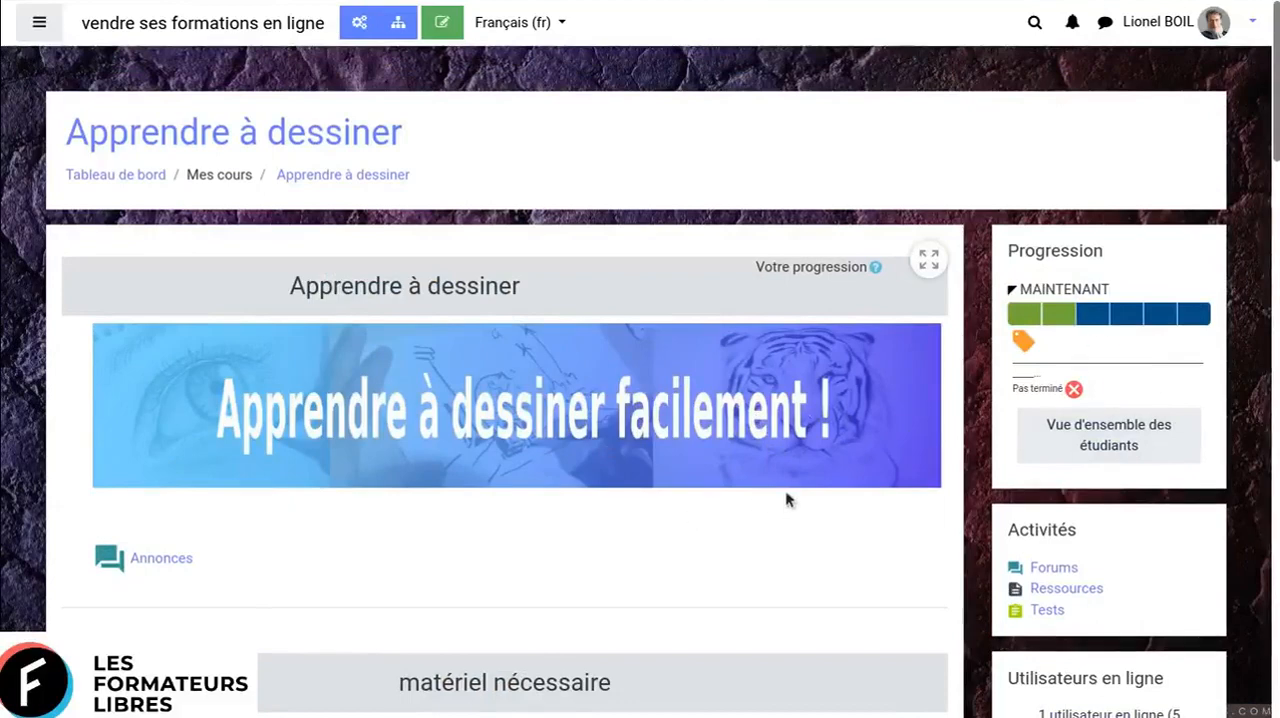
- Examine the course sections from "matériel nécessaire" through "Les bases du dessin" and "Les croquis rapides" down to "Ressouces pédagogiques"
scroll(785, 490, "down", 3)
scroll(785, 415, "down", 1)
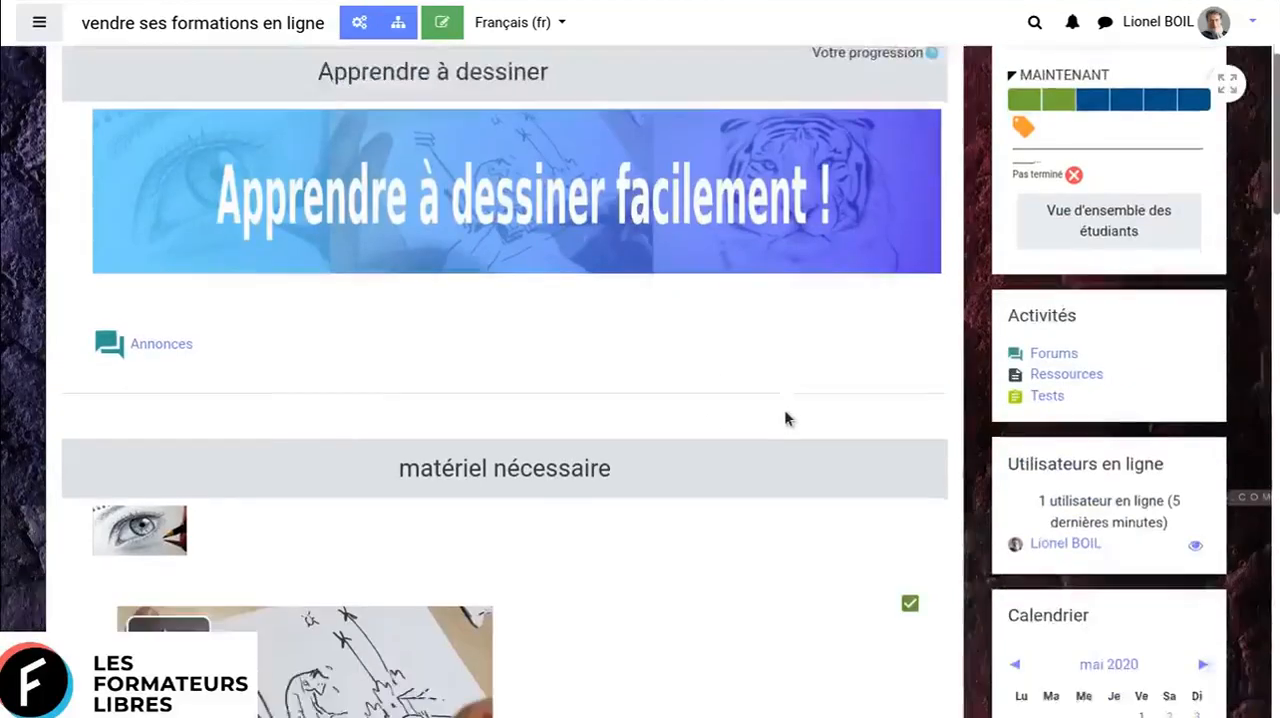
scroll(830, 416, "down", 1)
scroll(817, 524, "down", 3)
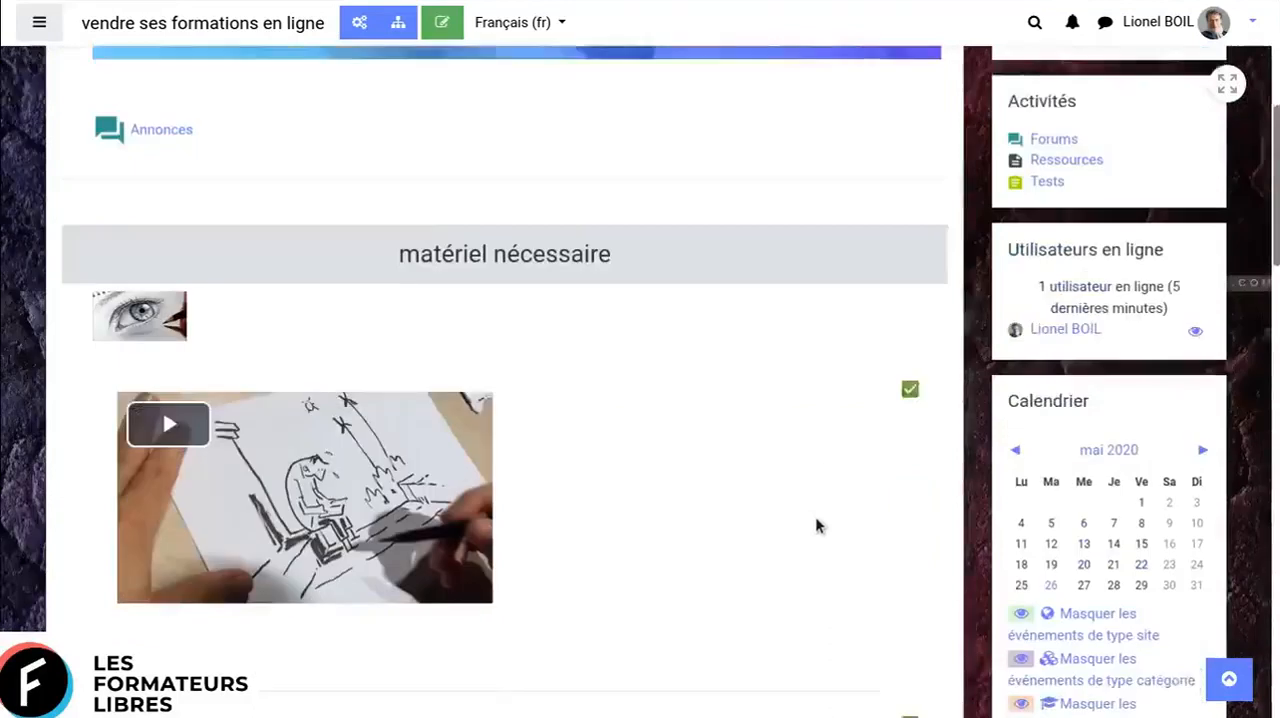
scroll(815, 516, "down", 3)
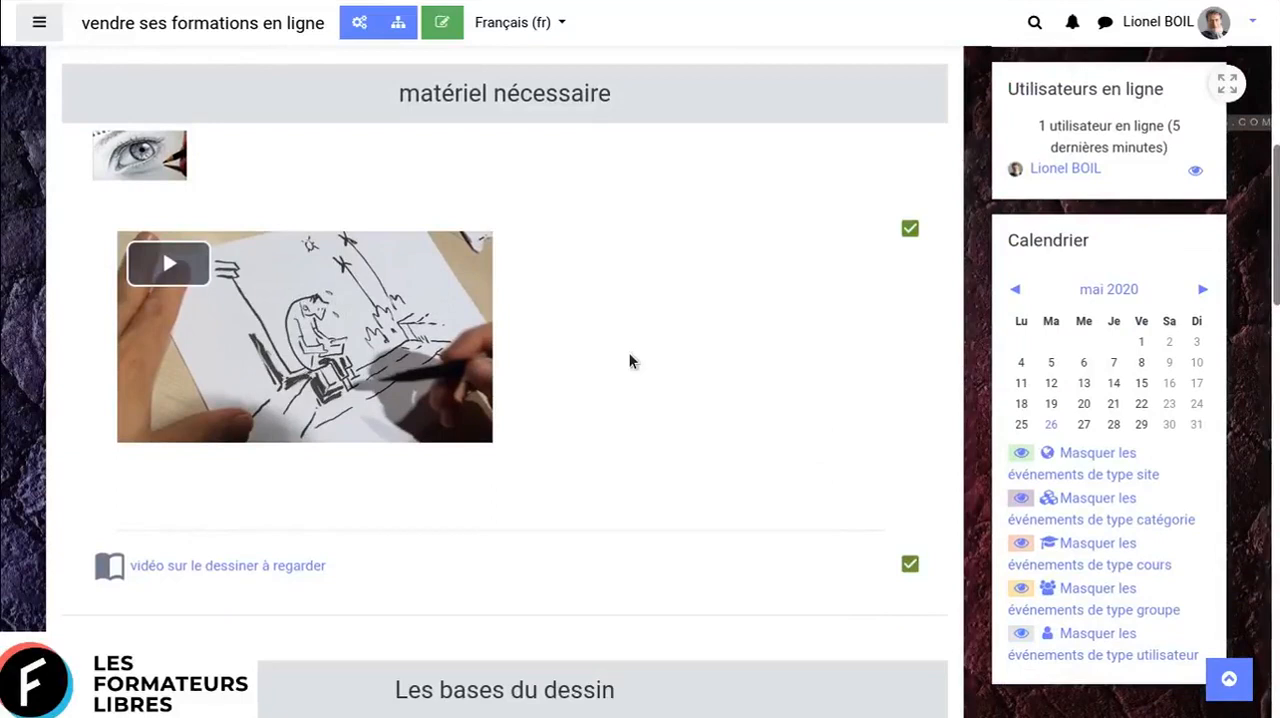
scroll(629, 360, "down", 3)
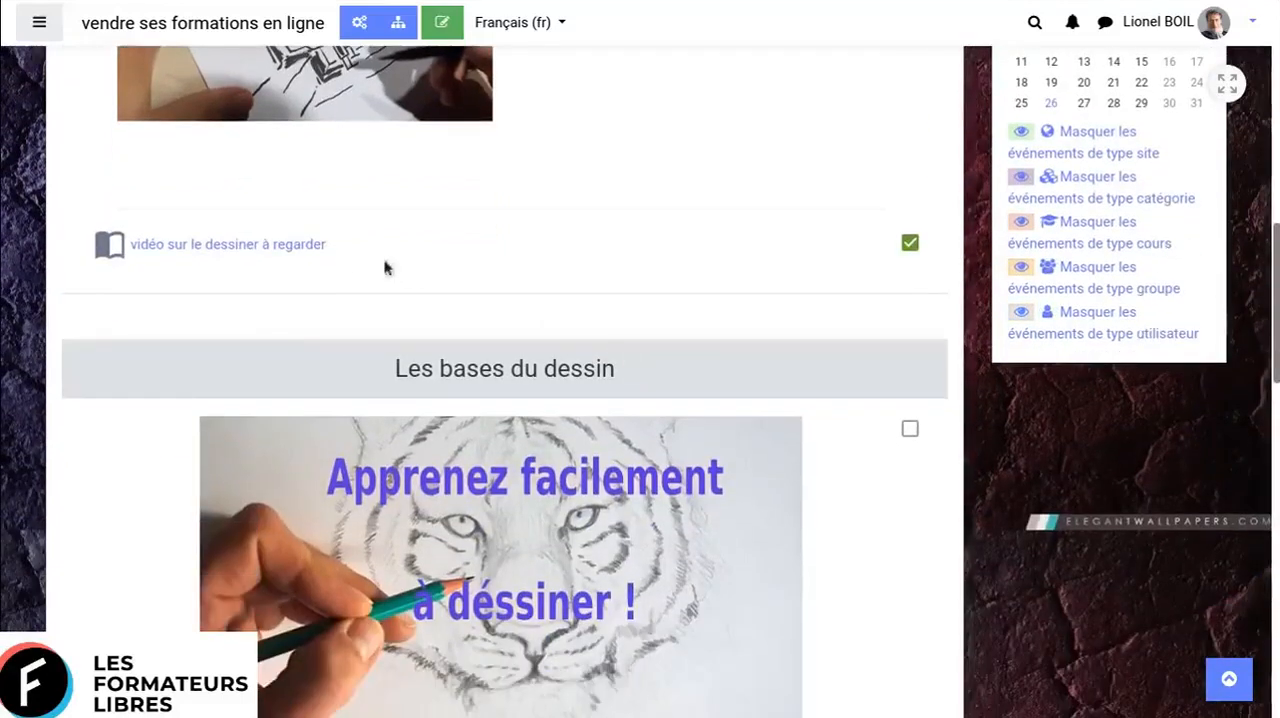
scroll(339, 267, "down", 1)
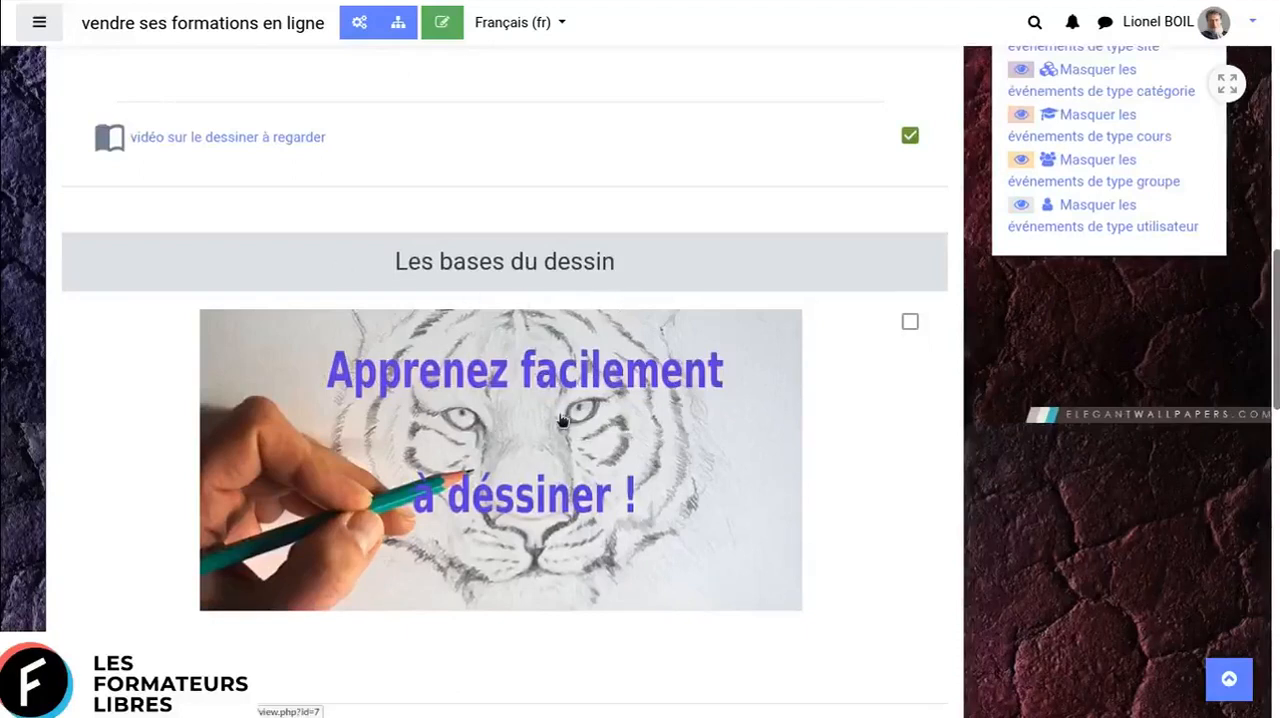
scroll(563, 420, "down", 1)
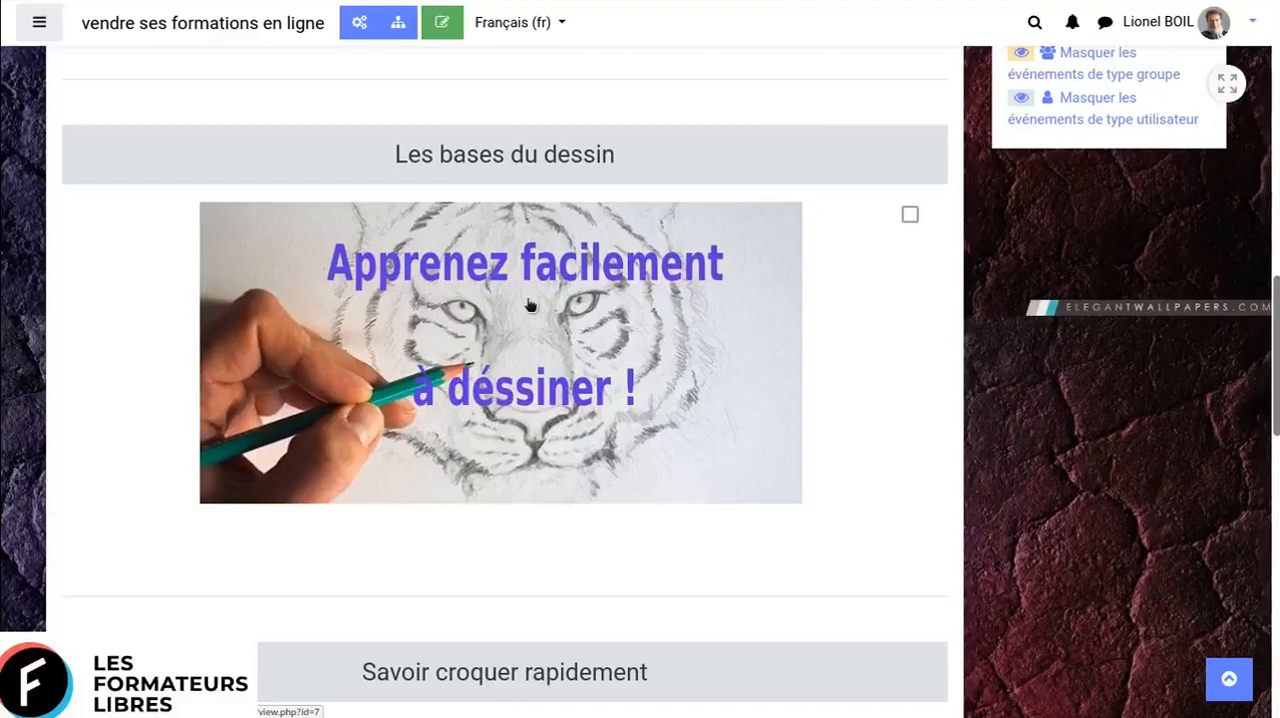
scroll(530, 305, "down", 5)
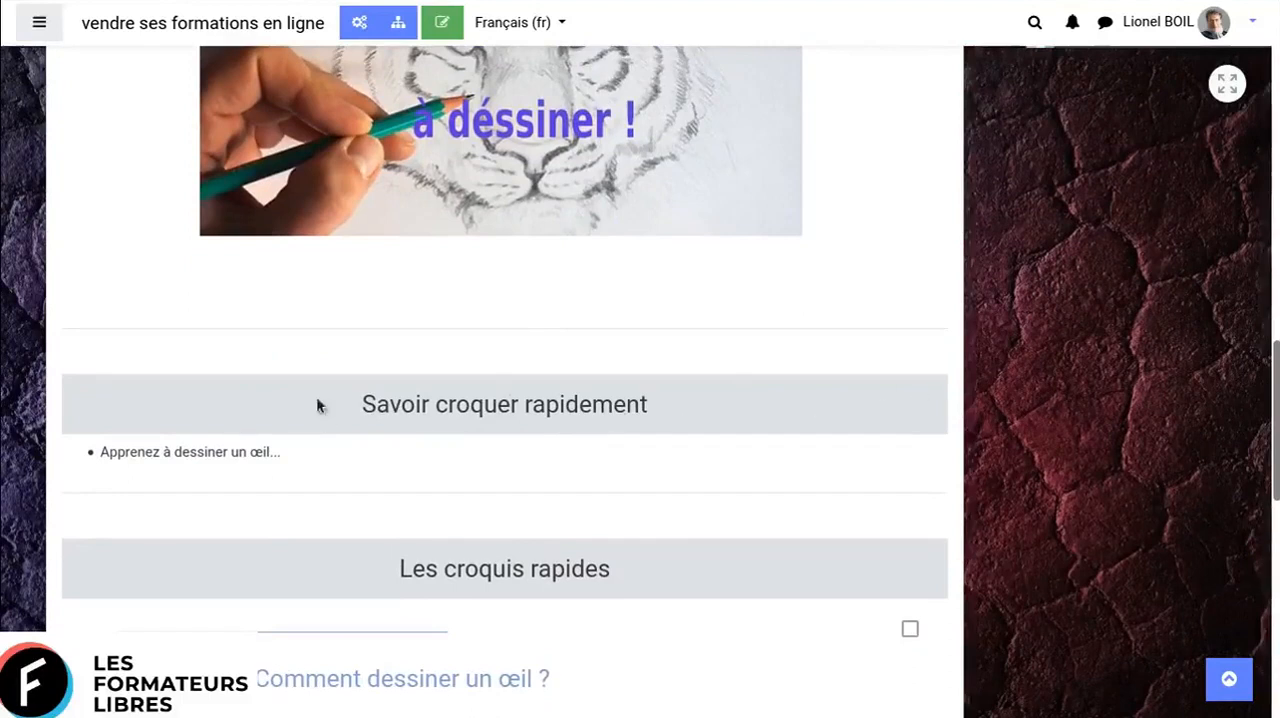
scroll(728, 397, "down", 3)
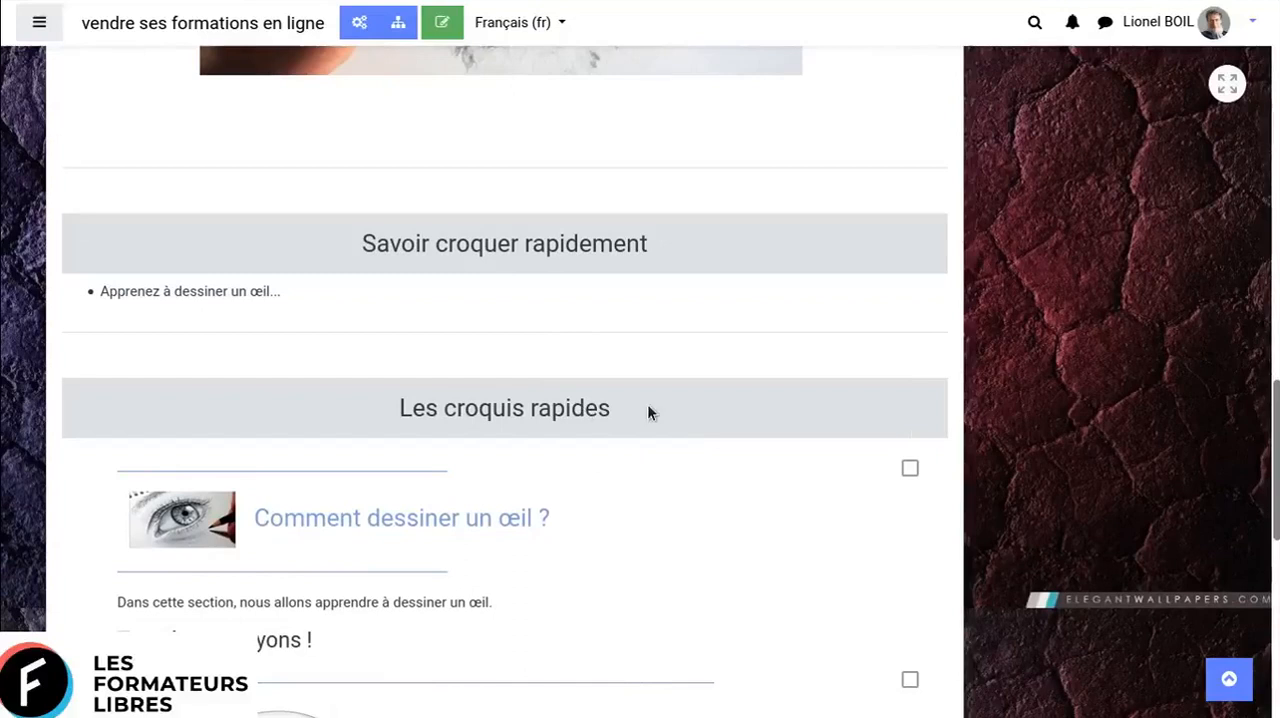
scroll(647, 410, "down", 2)
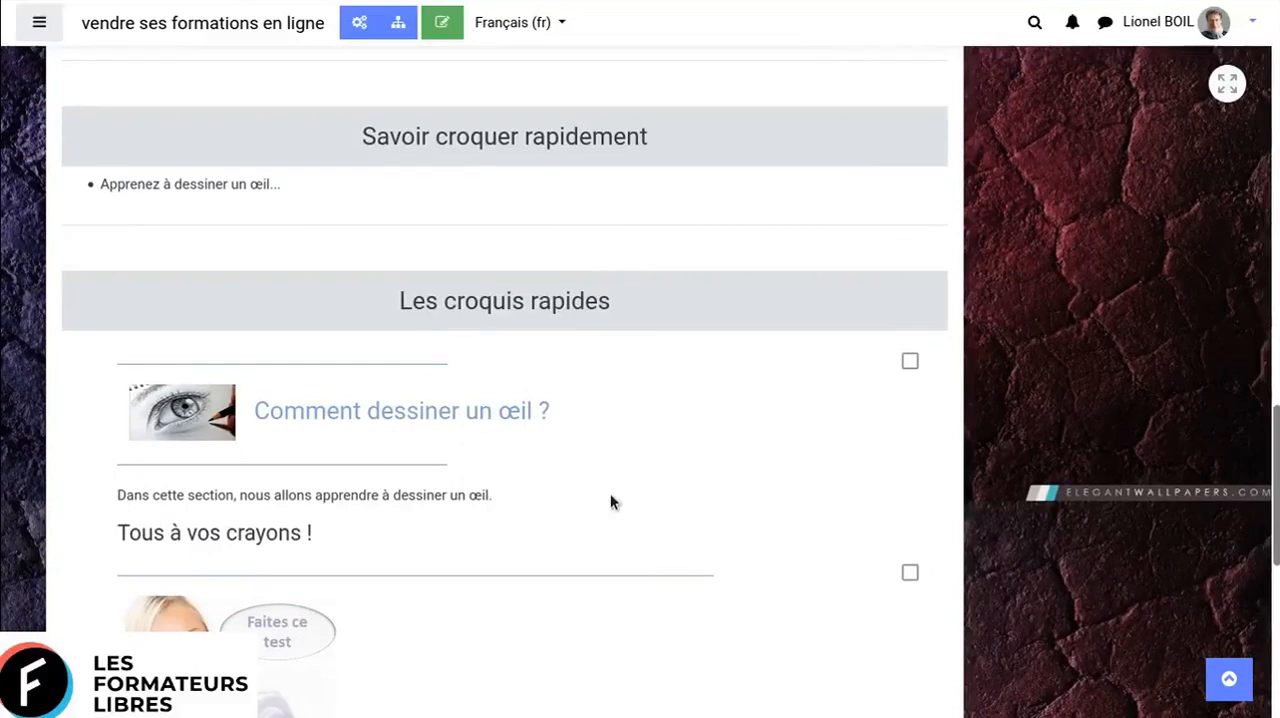
scroll(612, 500, "down", 2)
scroll(612, 501, "down", 6)
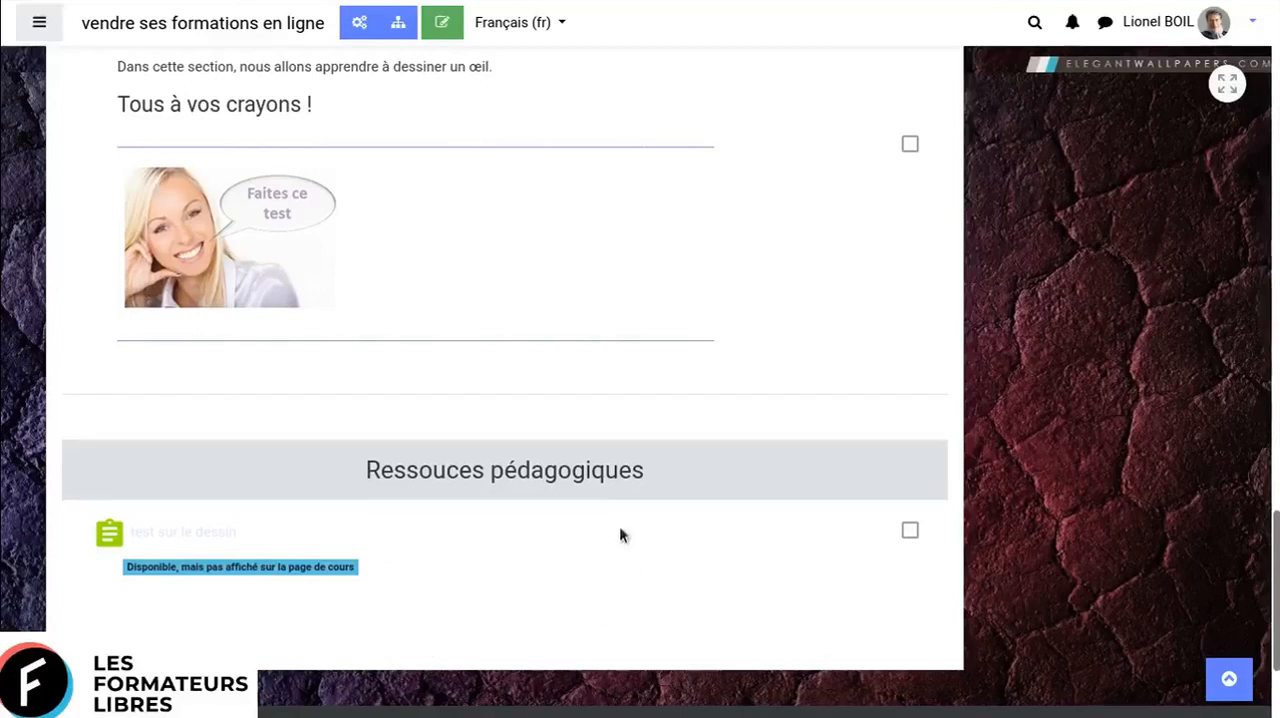
- Review the "Les croquis rapides", "Savoir croquer rapidement" and "Les bases du dessin" sections again, returning to the start of the course page
scroll(449, 700, "up", 3)
scroll(443, 568, "down", 2)
scroll(558, 302, "up", 3)
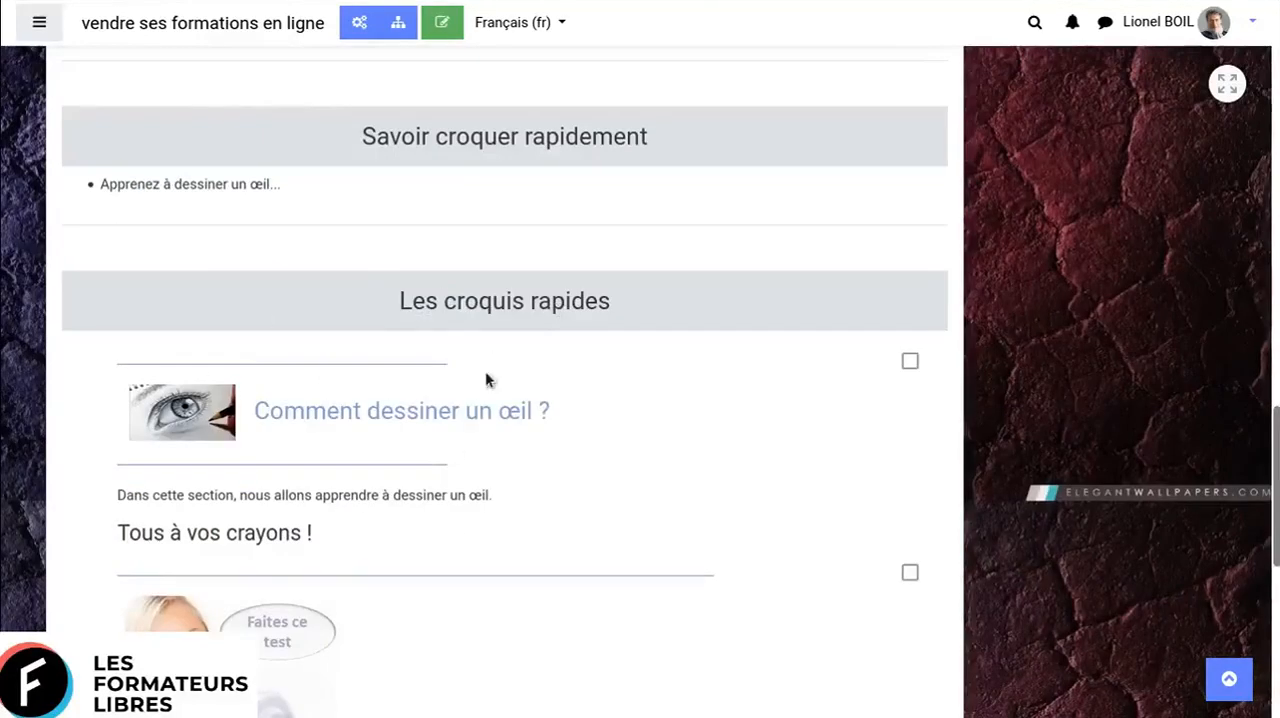
scroll(486, 374, "up", 2)
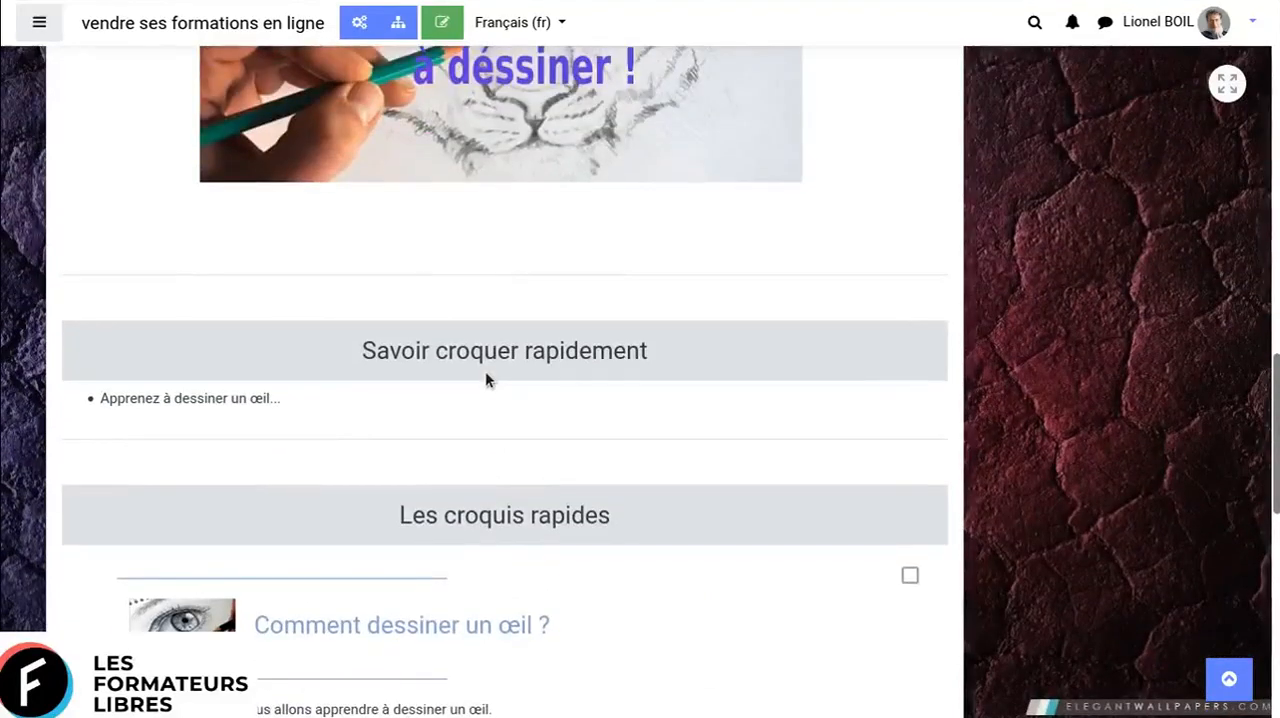
scroll(637, 426, "up", 1)
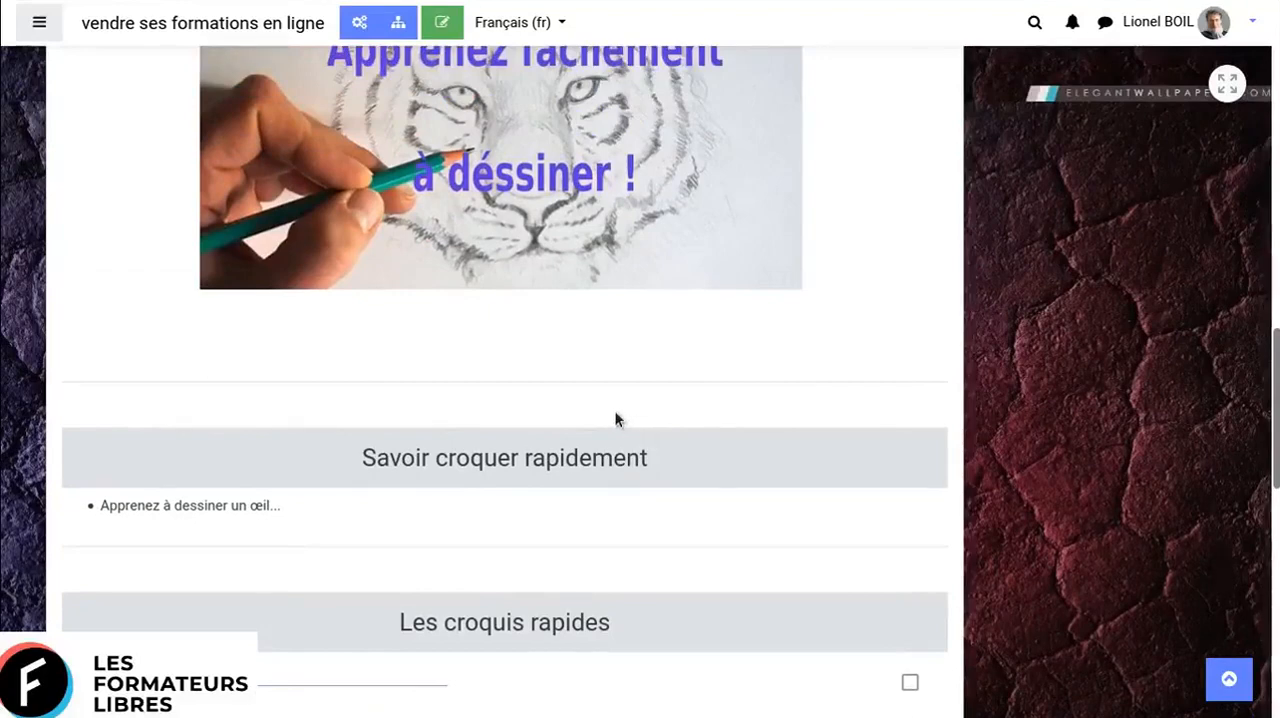
scroll(614, 420, "up", 2)
scroll(617, 416, "up", 1)
scroll(617, 418, "down", 10)
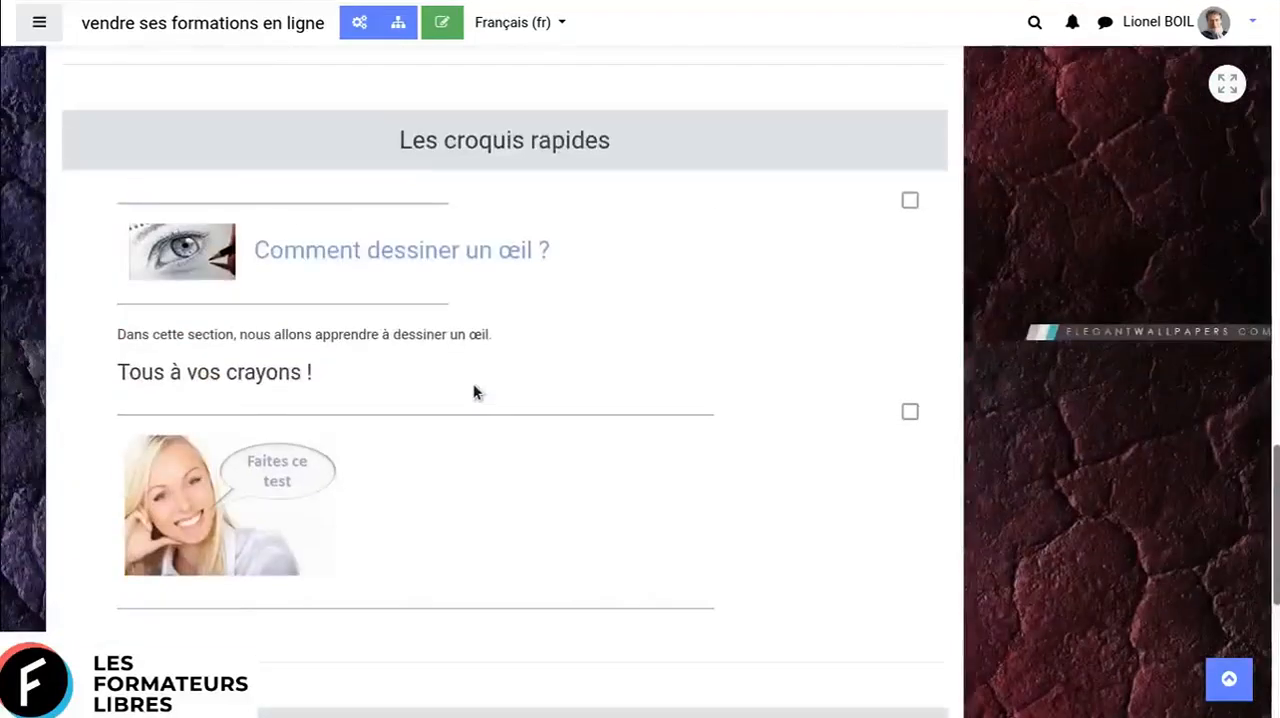
scroll(473, 383, "up", 7)
scroll(473, 383, "up", 6)
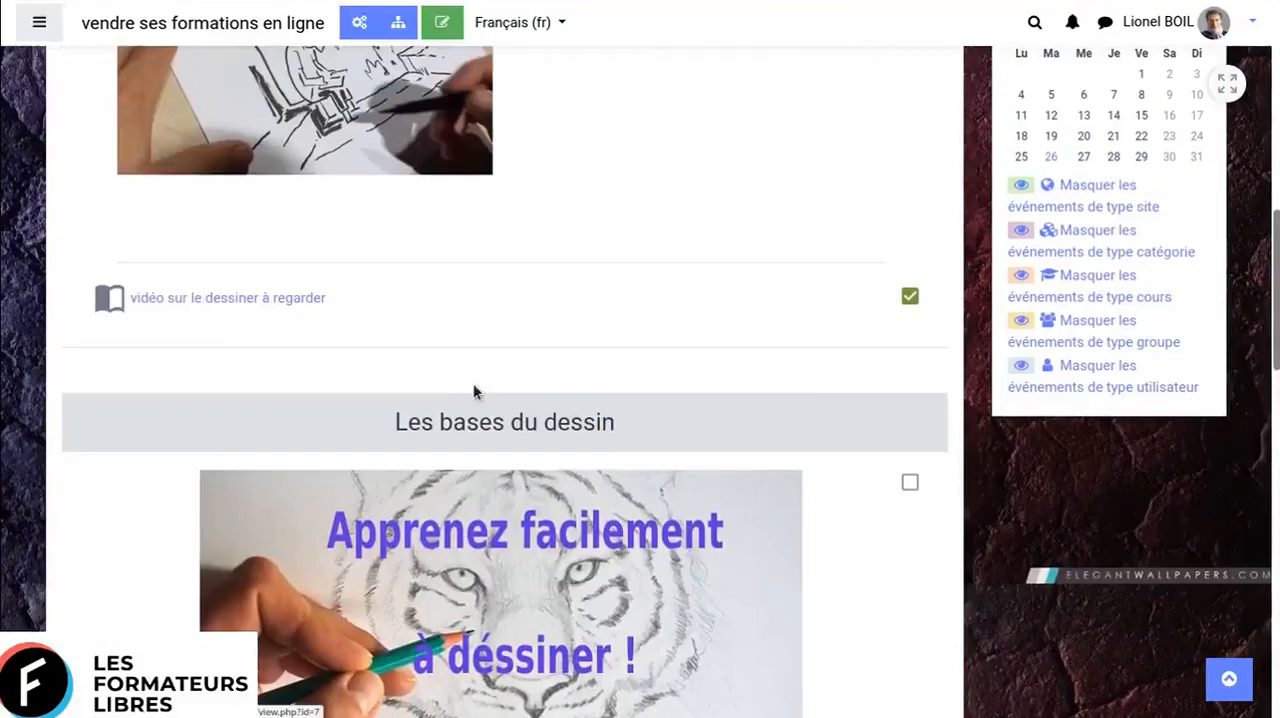
scroll(473, 383, "up", 8)
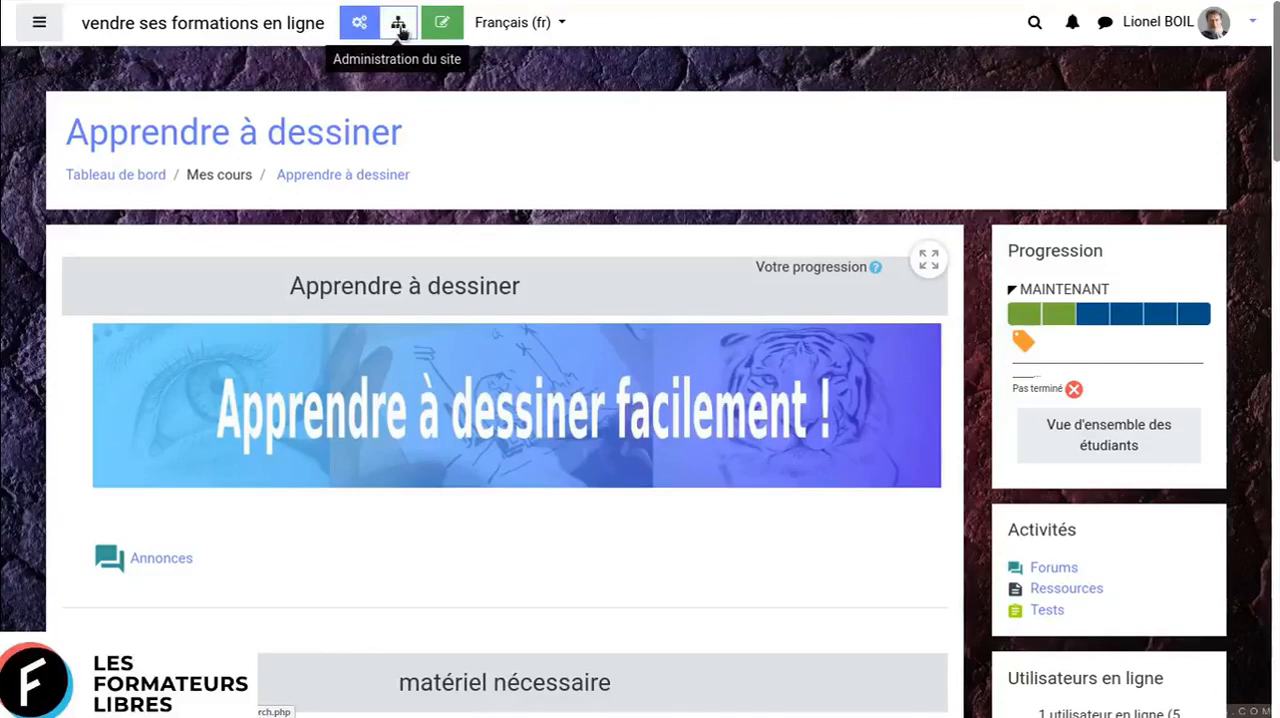
- Show the course management panel, review its activity, question bank, badge, course settings and user links, and close it
left_click(361, 24)
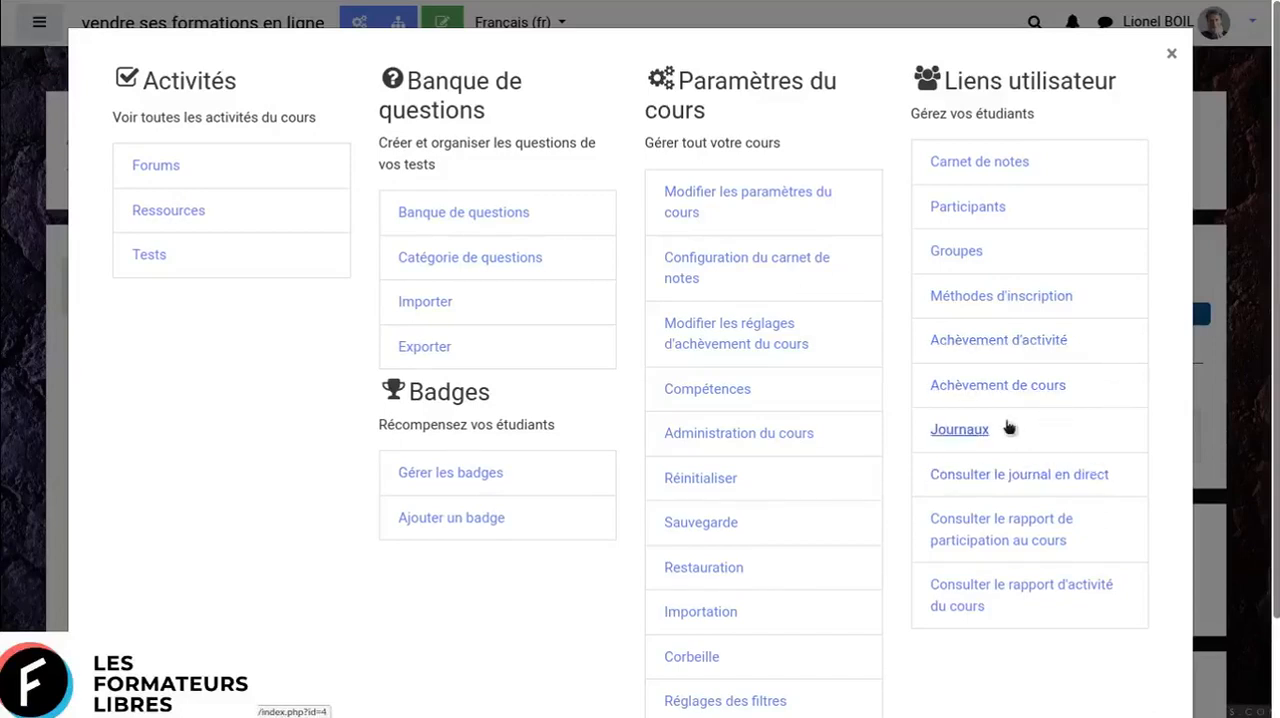
scroll(1080, 423, "down", 1)
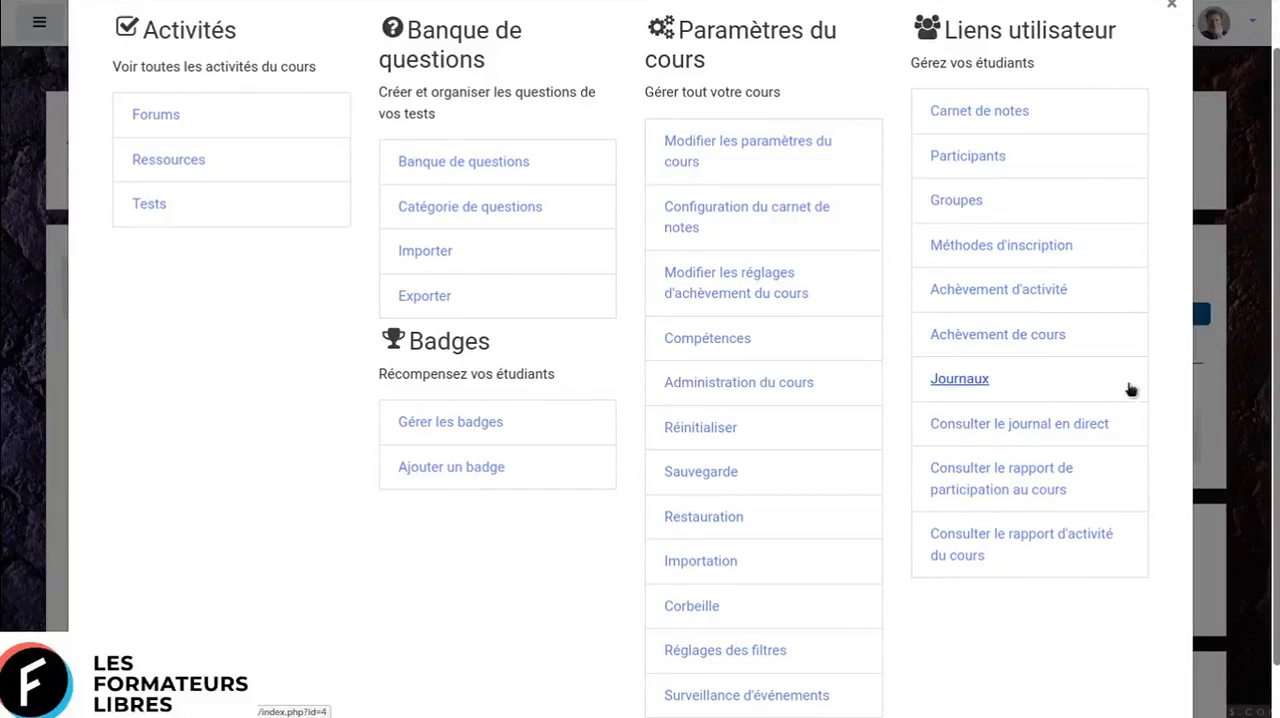
scroll(1130, 389, "down", 1)
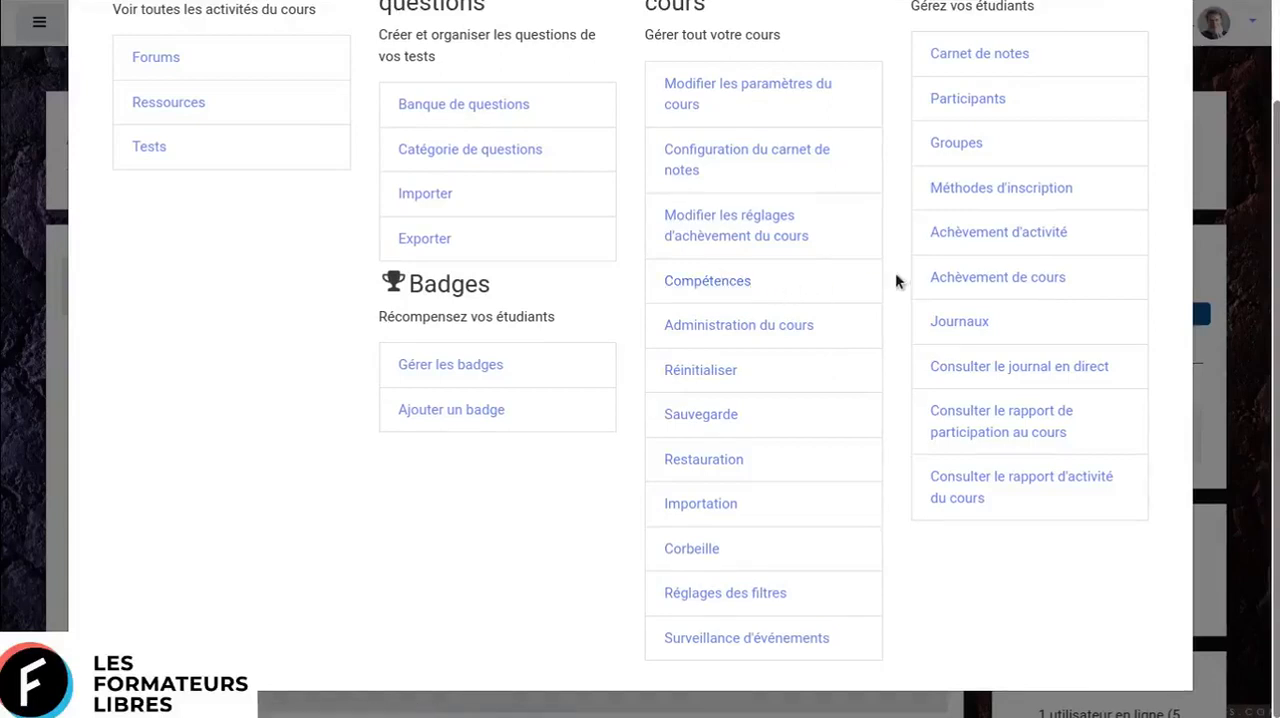
scroll(895, 280, "up", 2)
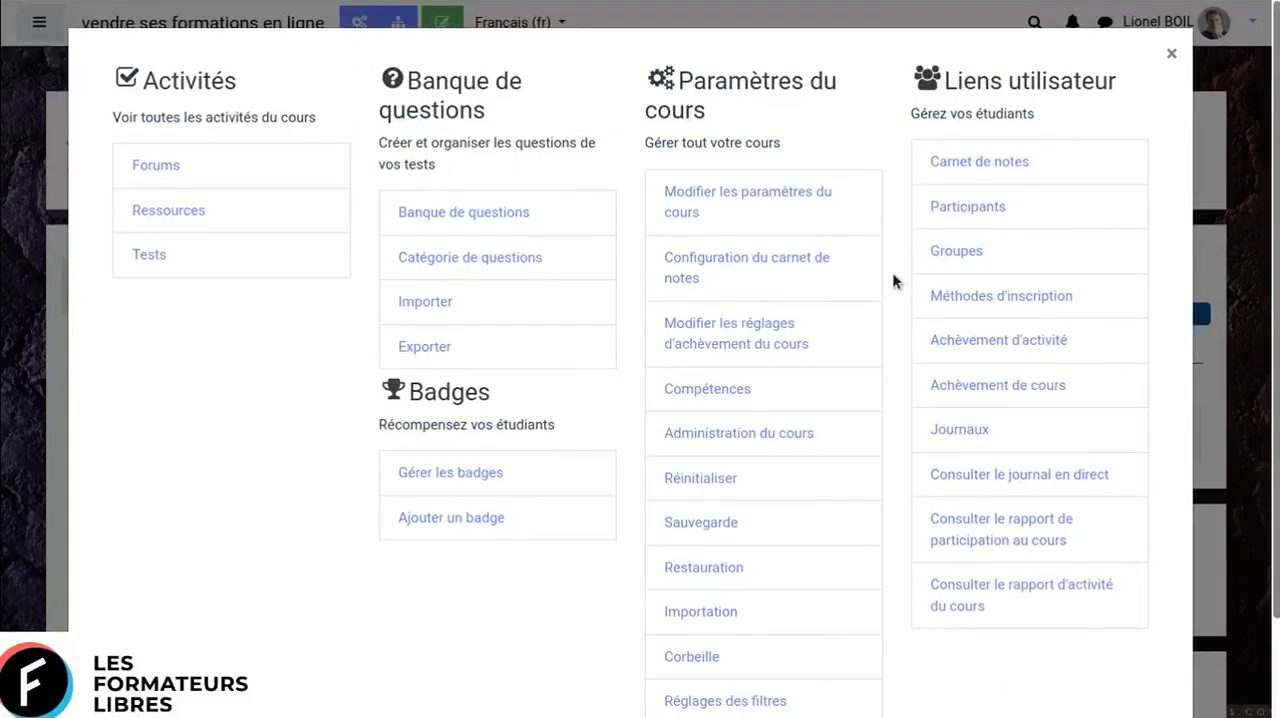
scroll(892, 272, "down", 2)
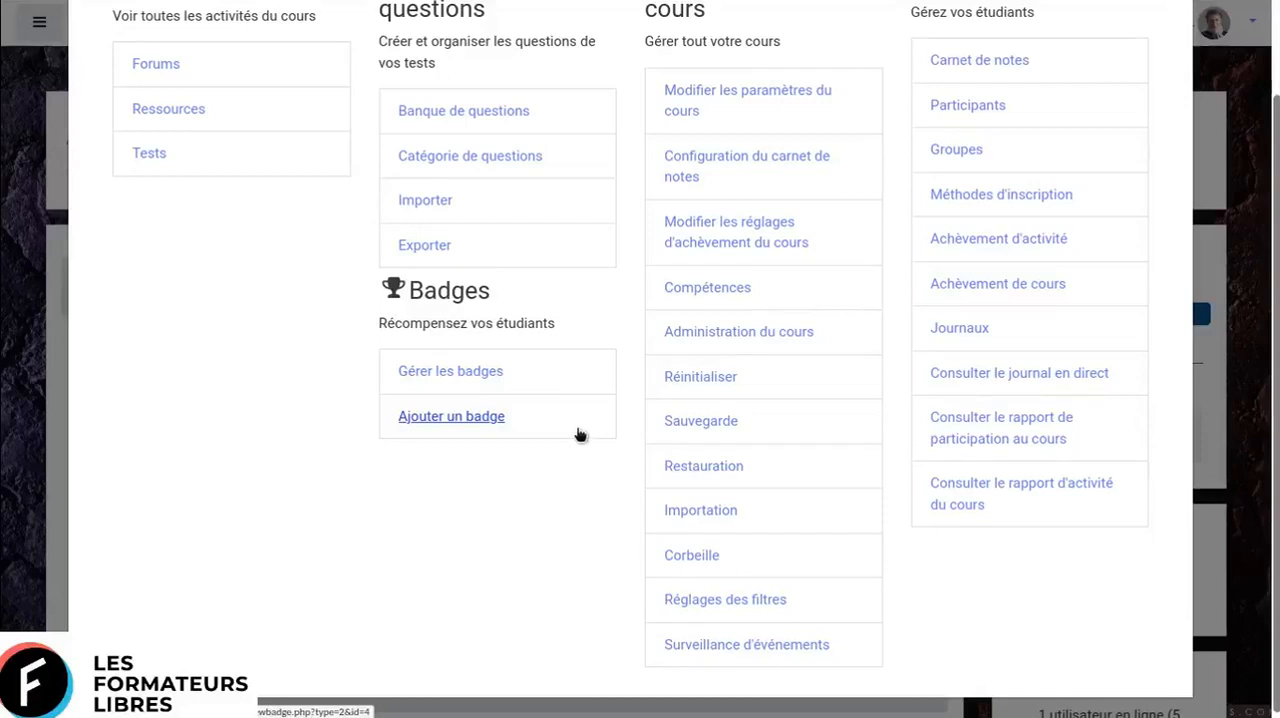
scroll(580, 433, "up", 2)
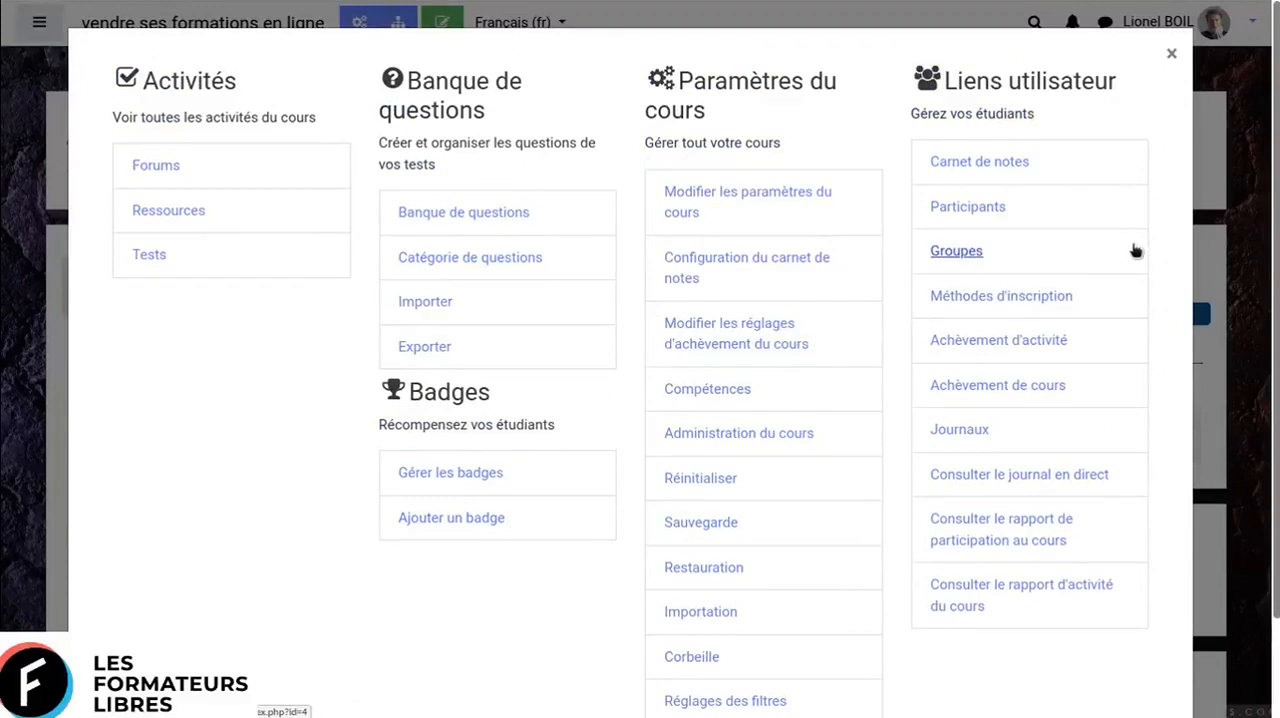
left_click(1175, 57)
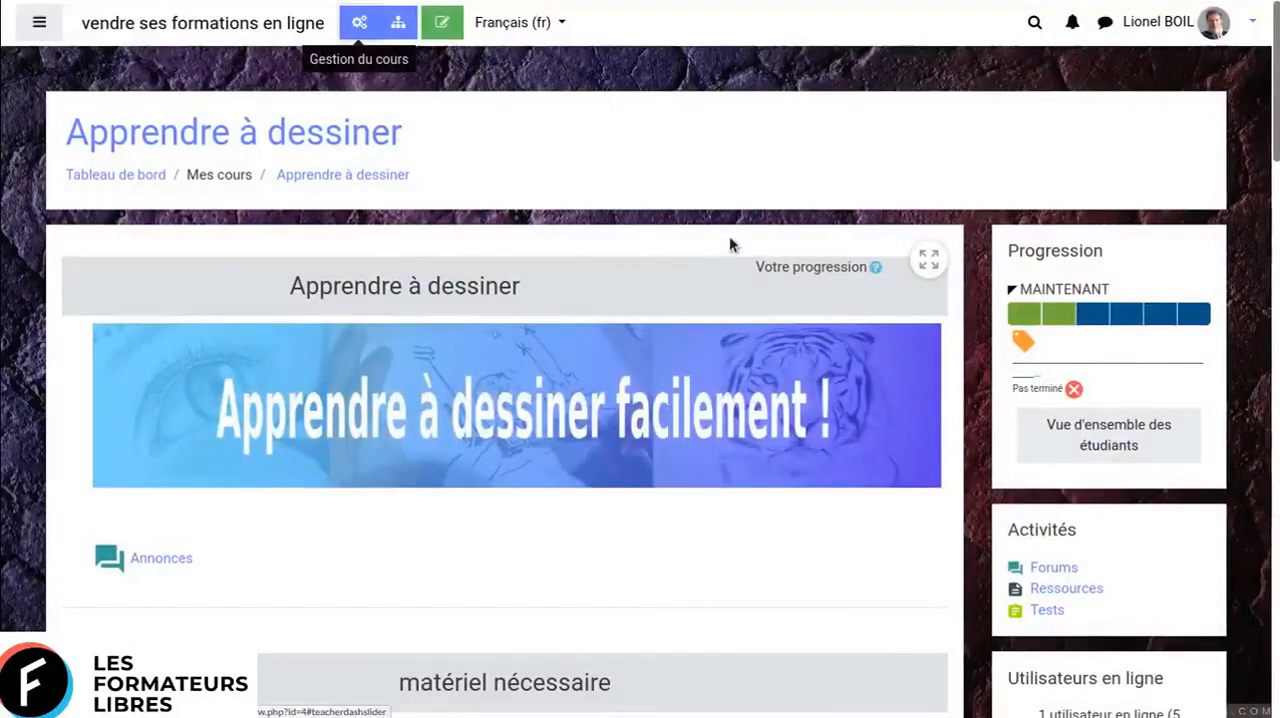
- Turn on editing mode for the course and open the first section's title for inline editing, keeping its name "Apprendre à dessiner"
left_click(446, 26)
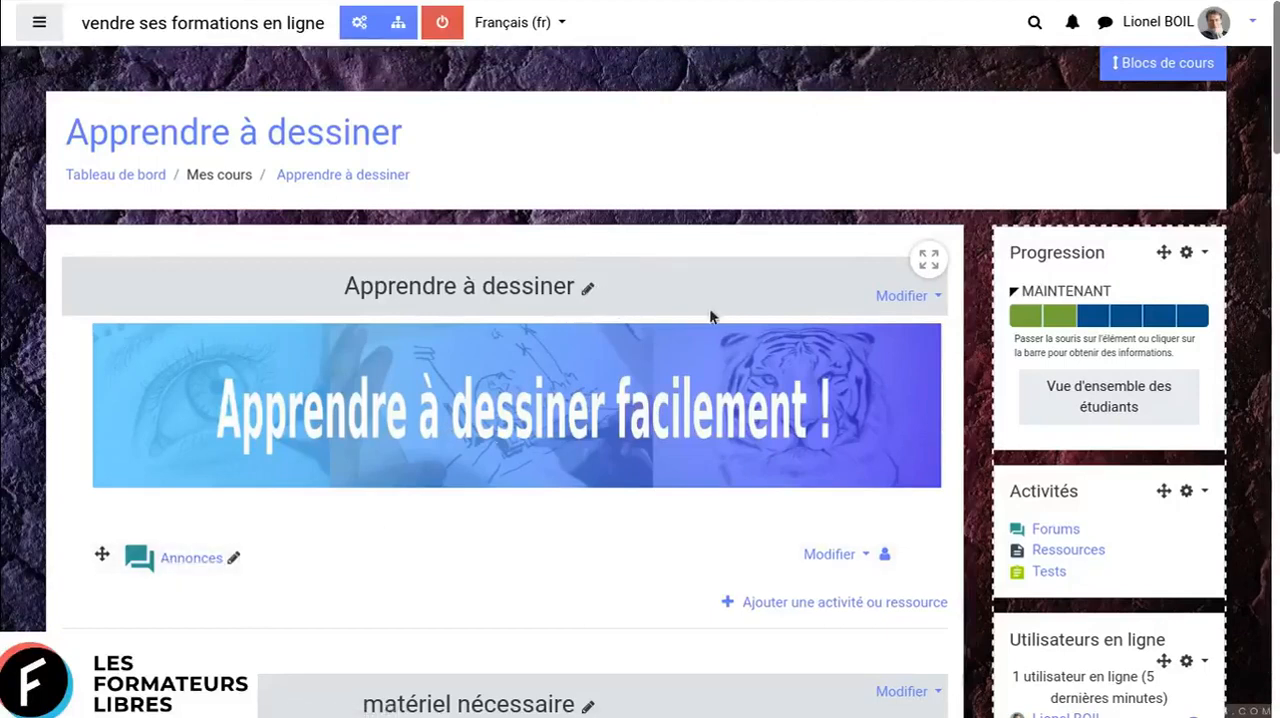
left_click(588, 288)
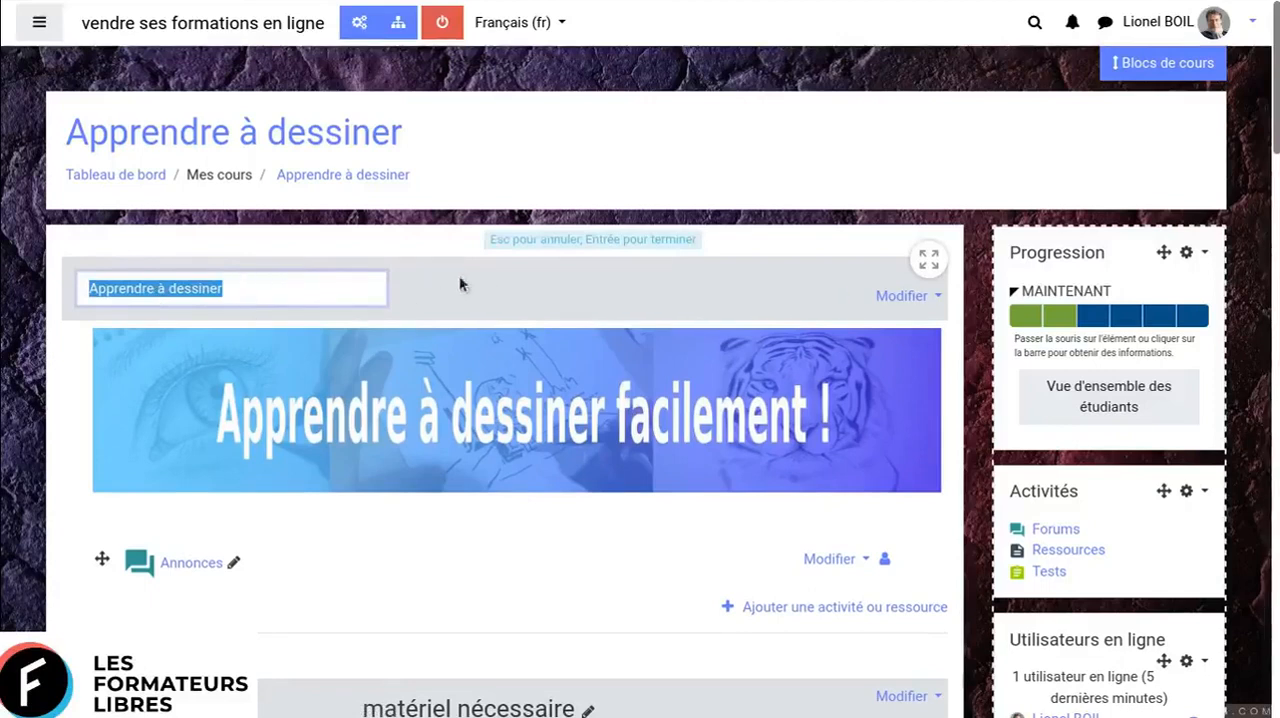
key("Return")
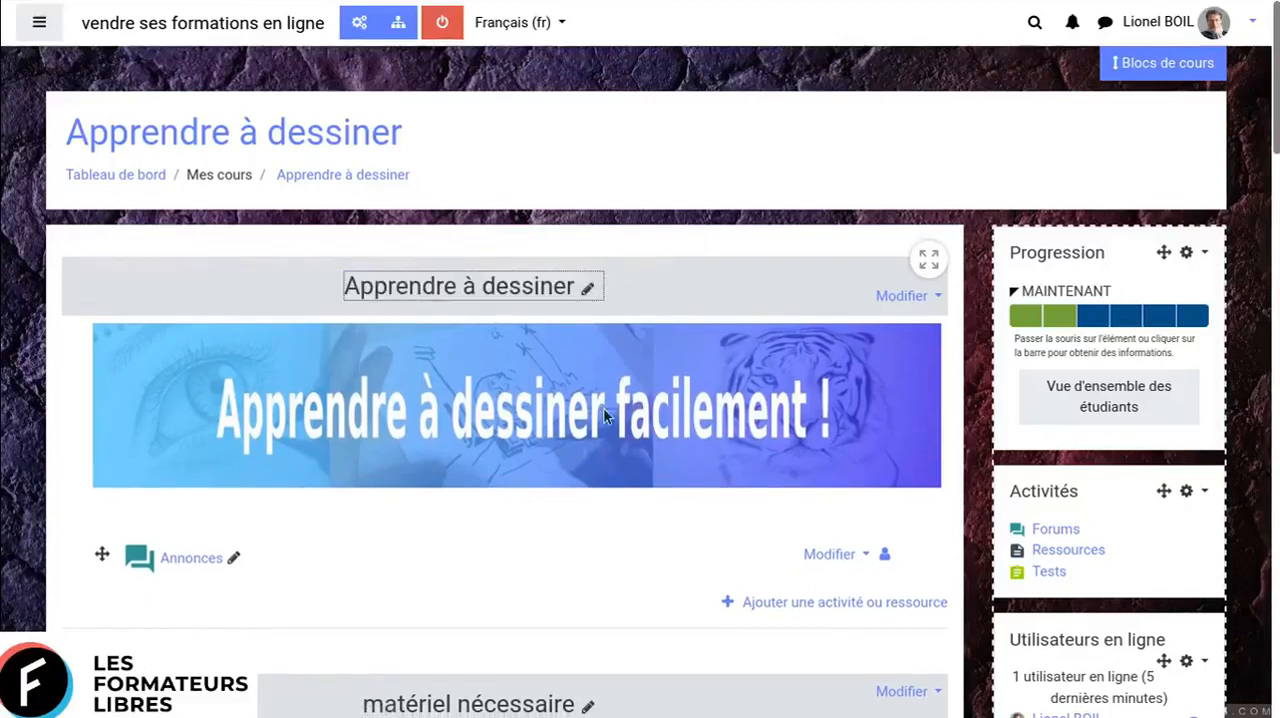
- Open the settings (Paramètres) of the tiger image label in the "Les bases du dessin" section
scroll(603, 416, "down", 2)
scroll(603, 416, "down", 3)
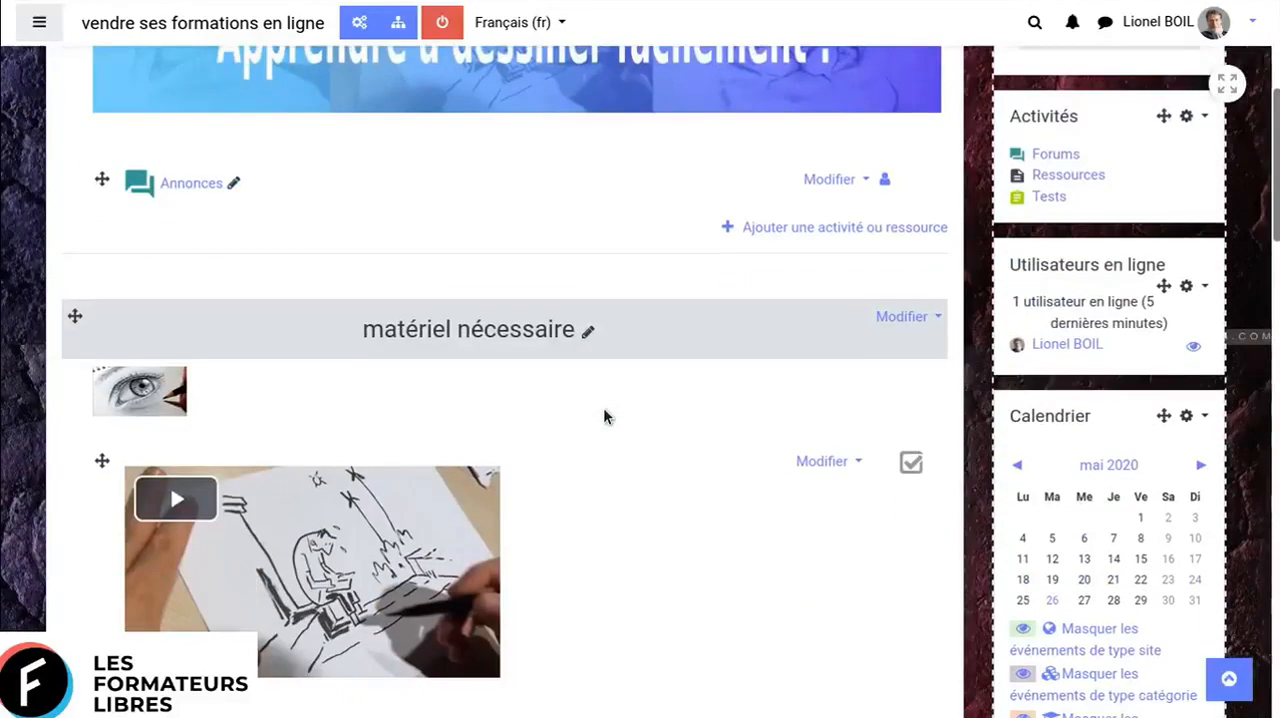
scroll(603, 416, "down", 2)
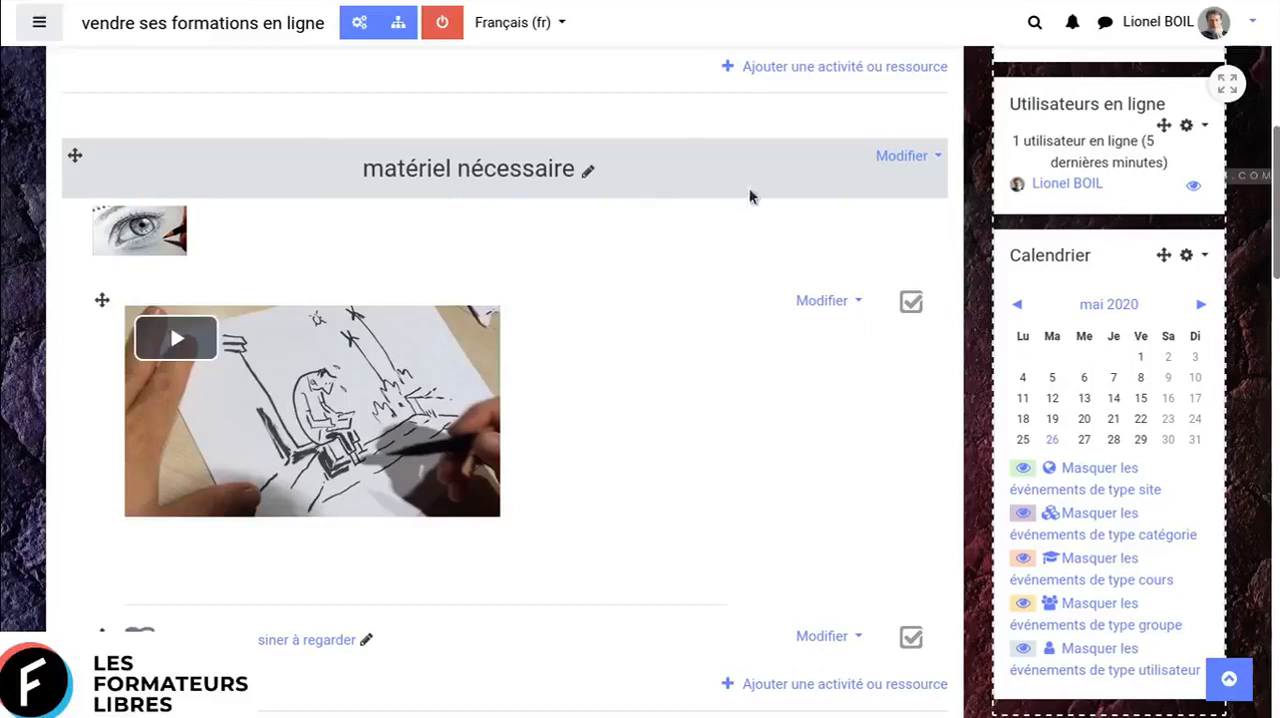
scroll(682, 330, "down", 2)
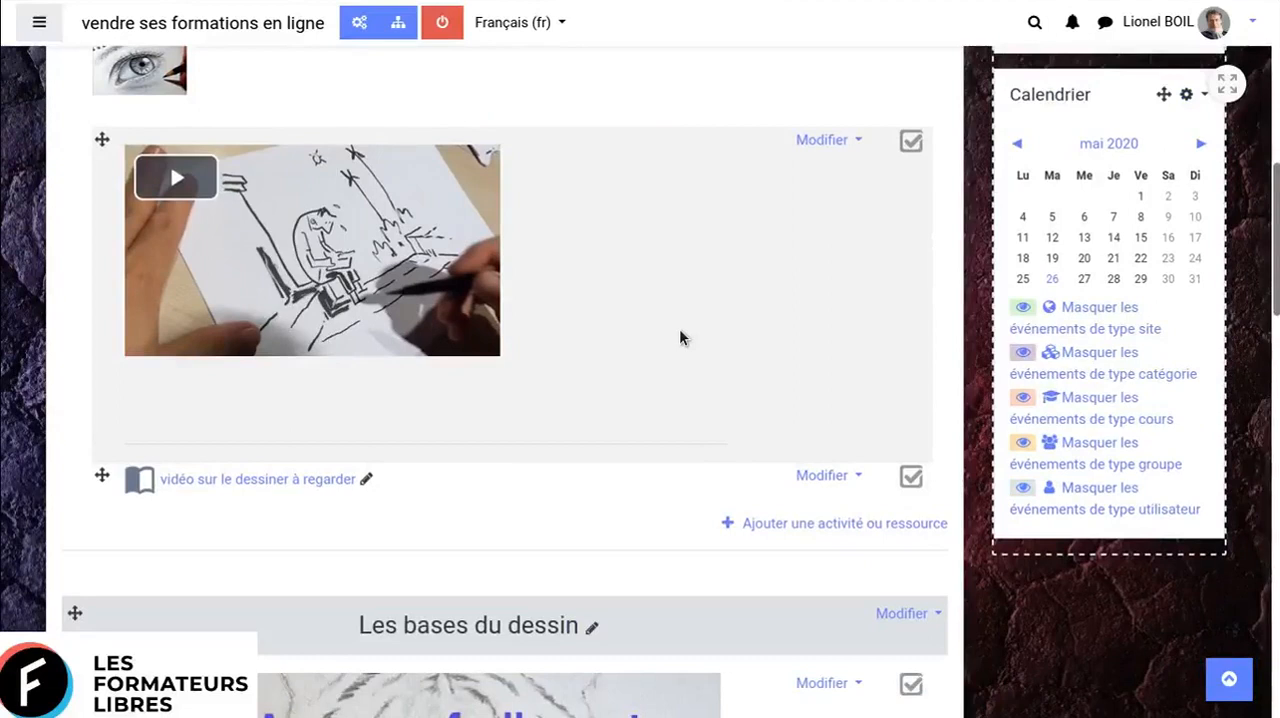
scroll(679, 337, "down", 2)
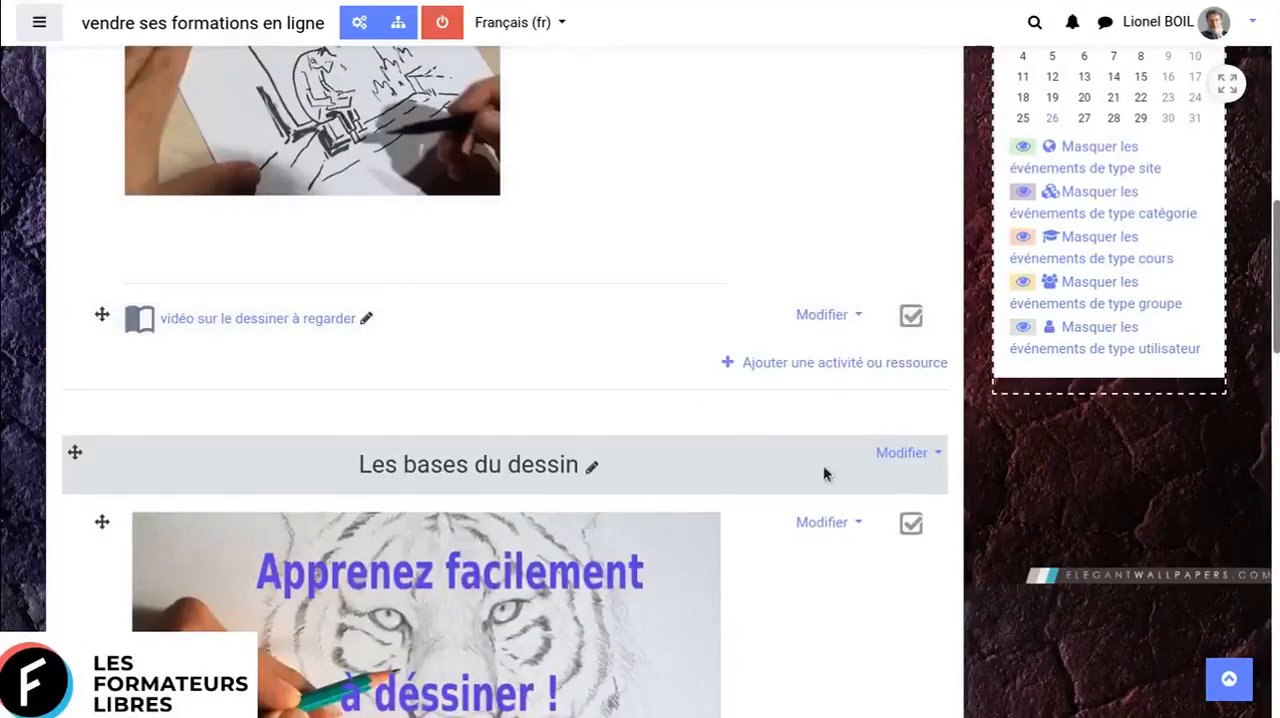
scroll(823, 474, "down", 1)
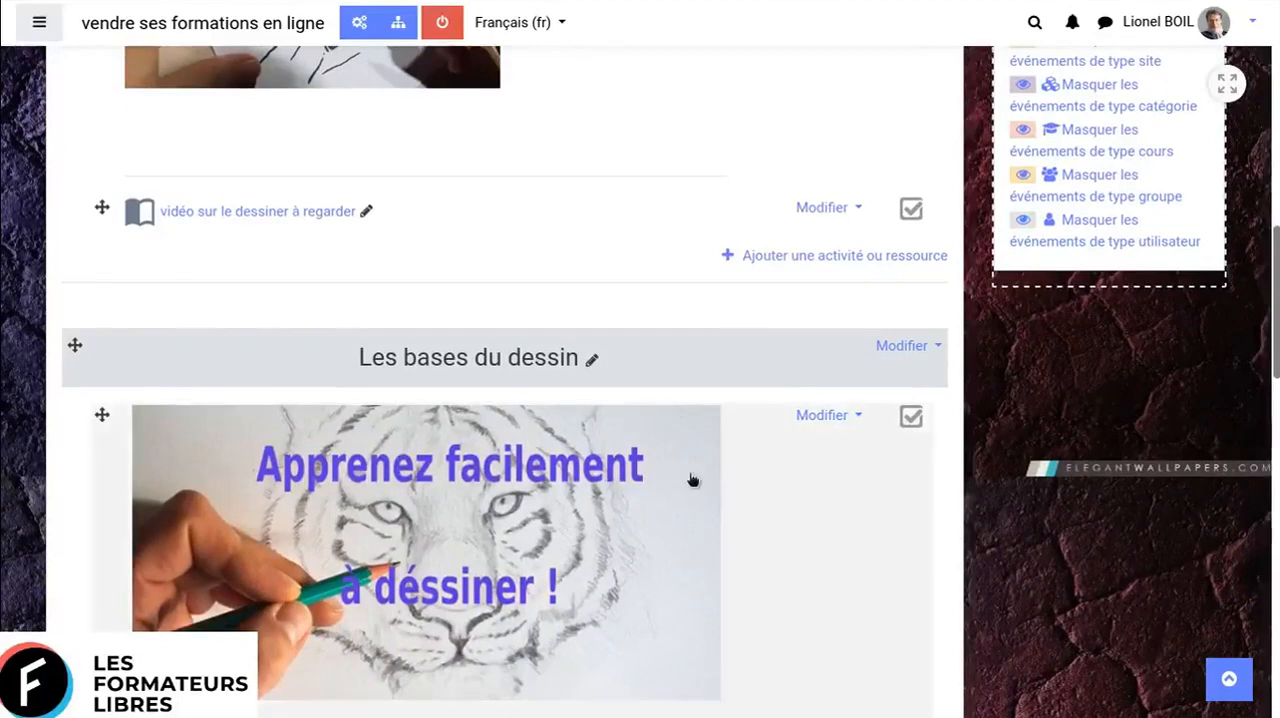
scroll(709, 543, "down", 2)
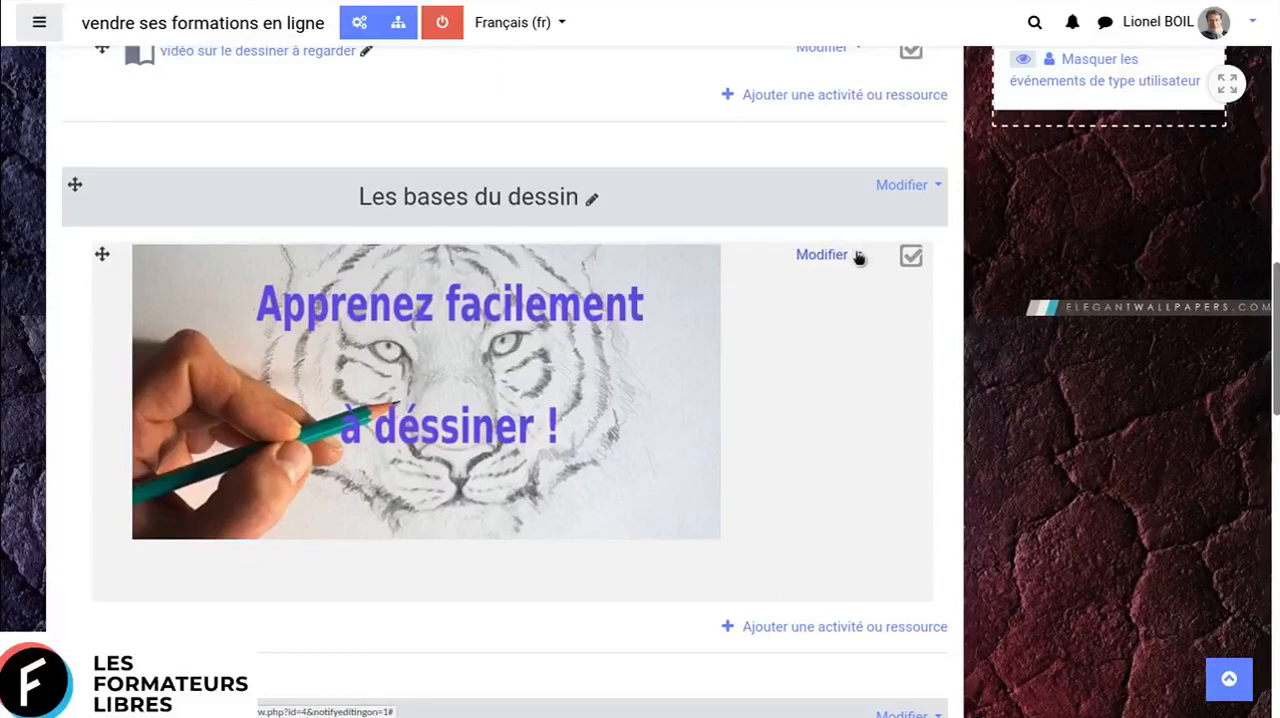
left_click(856, 256)
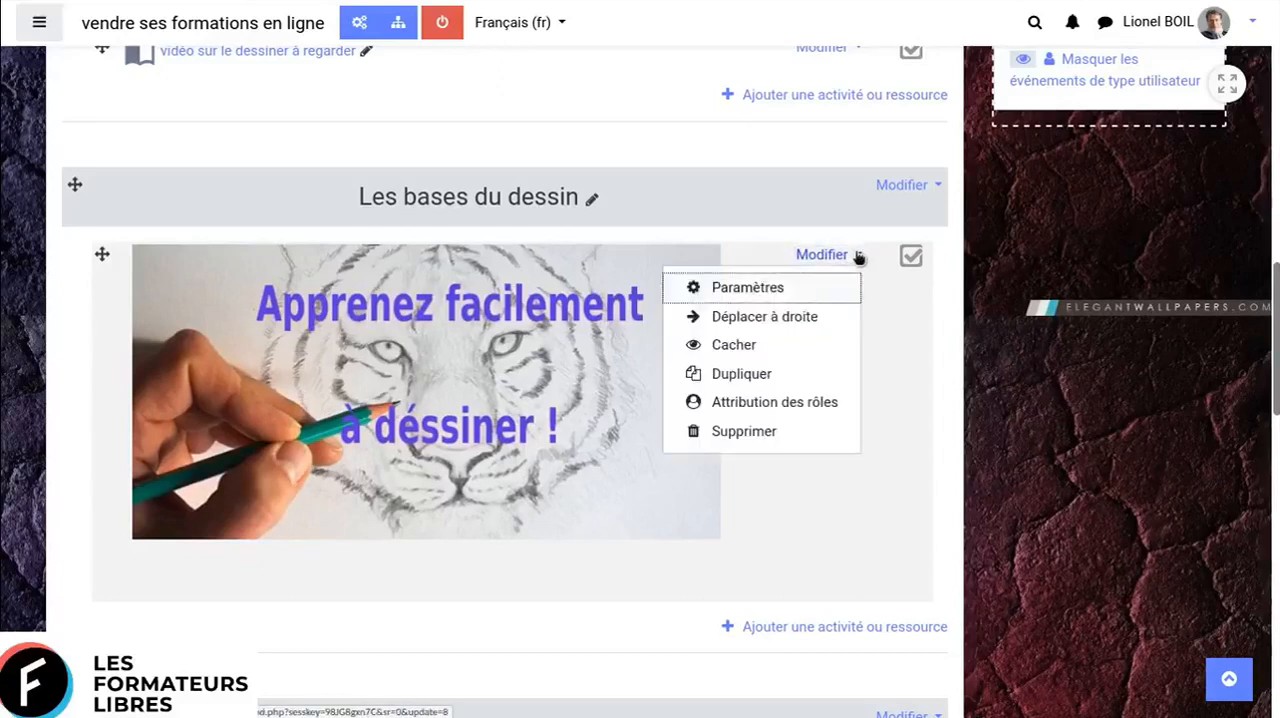
left_click(745, 288)
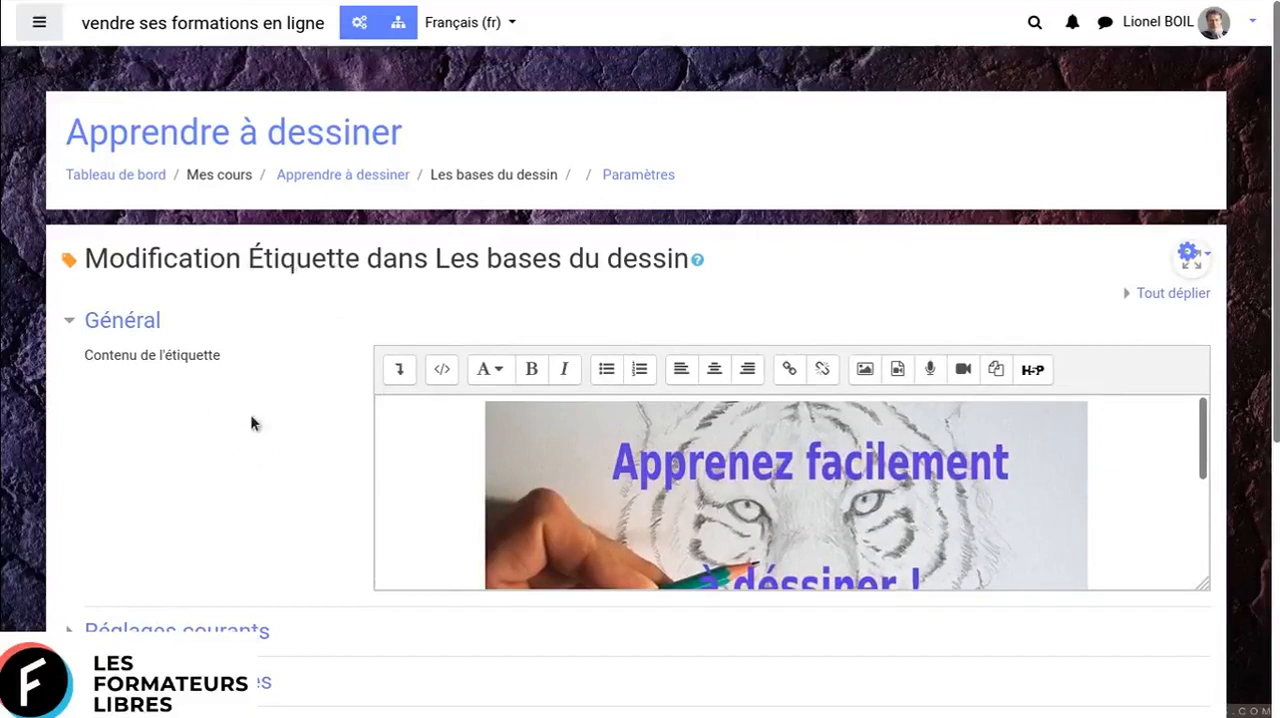
scroll(250, 414, "down", 1)
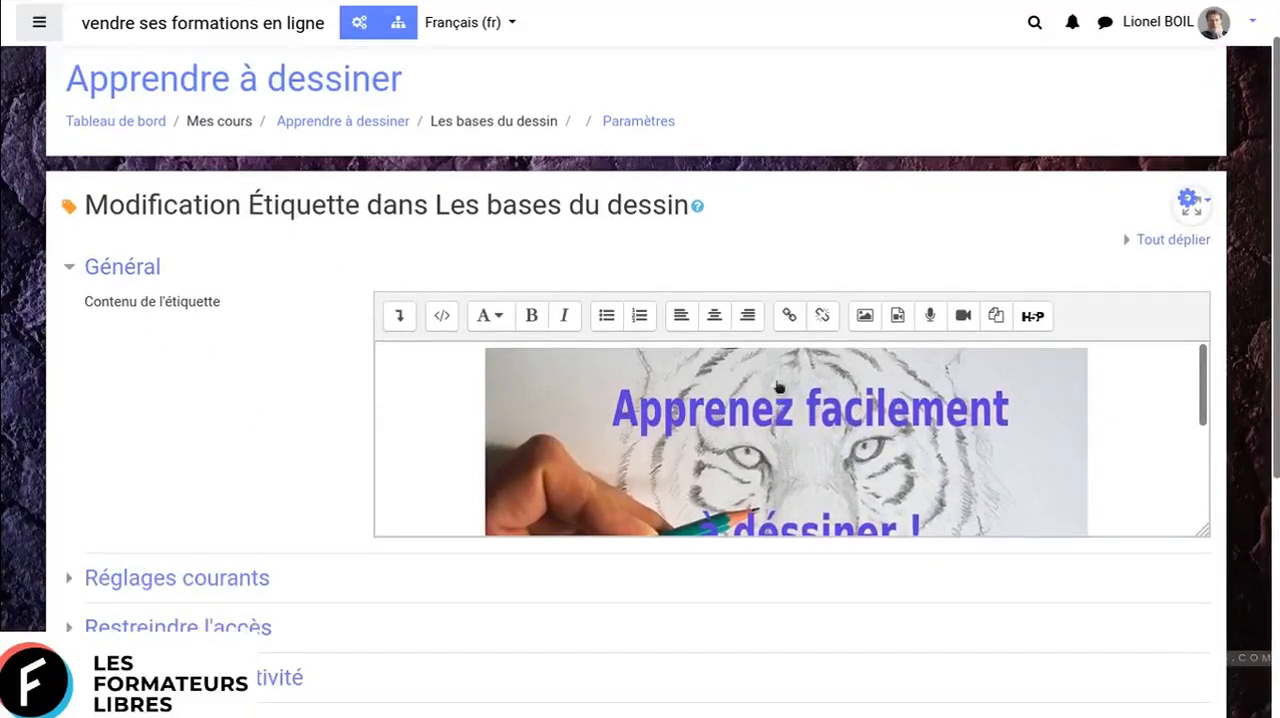
- Review the label's content editor, looking through the whole tiger image and the available paragraph styles without applying one
scroll(775, 385, "down", 3)
scroll(278, 507, "down", 1)
scroll(278, 507, "down", 1)
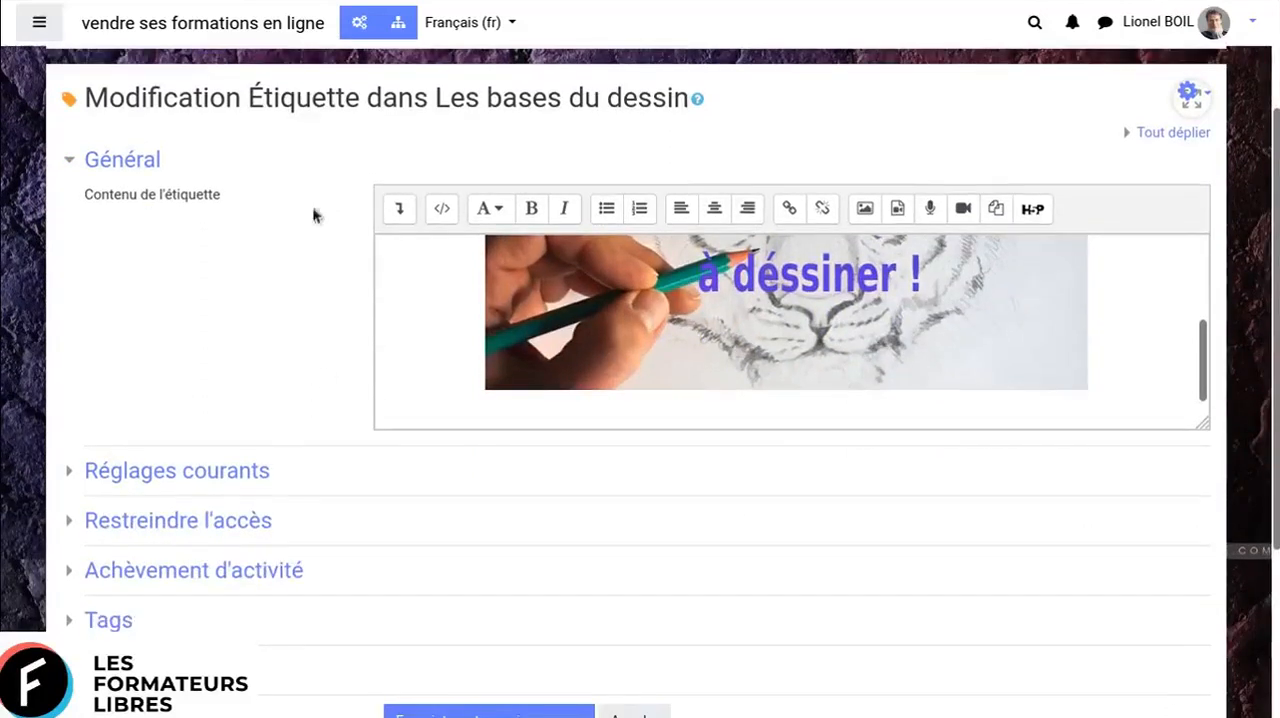
scroll(1111, 348, "up", 3)
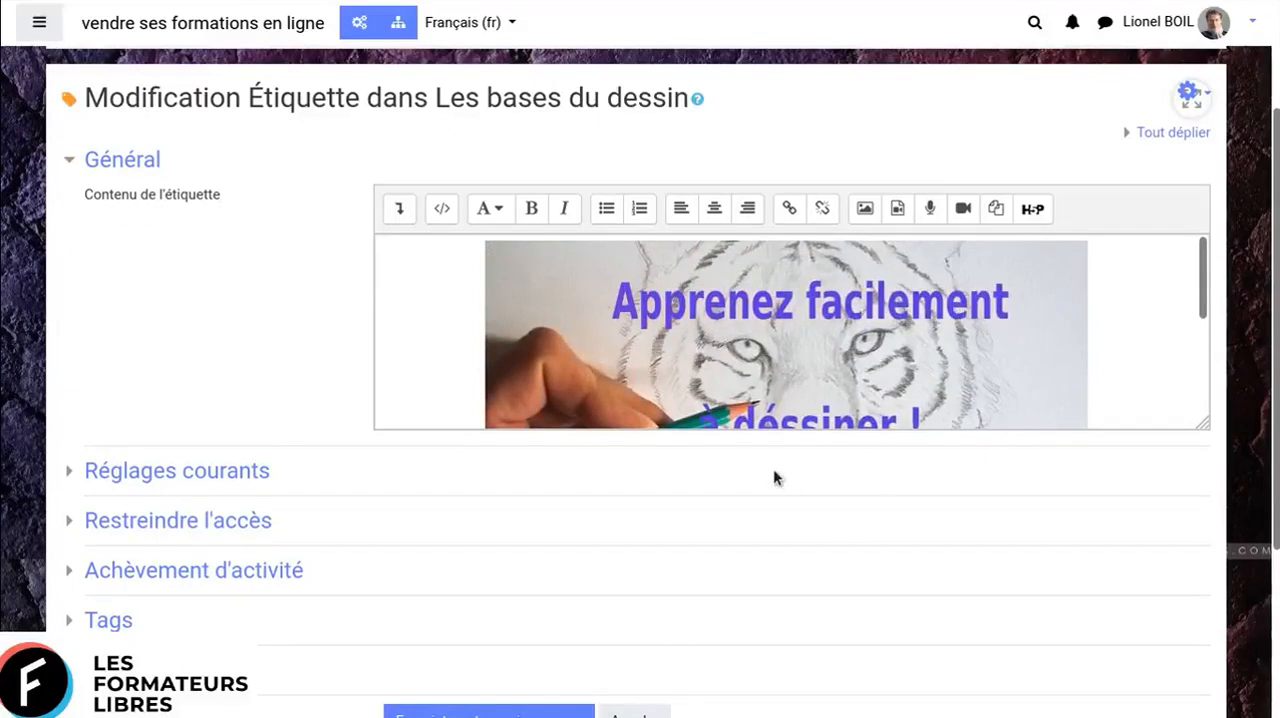
scroll(774, 471, "down", 1)
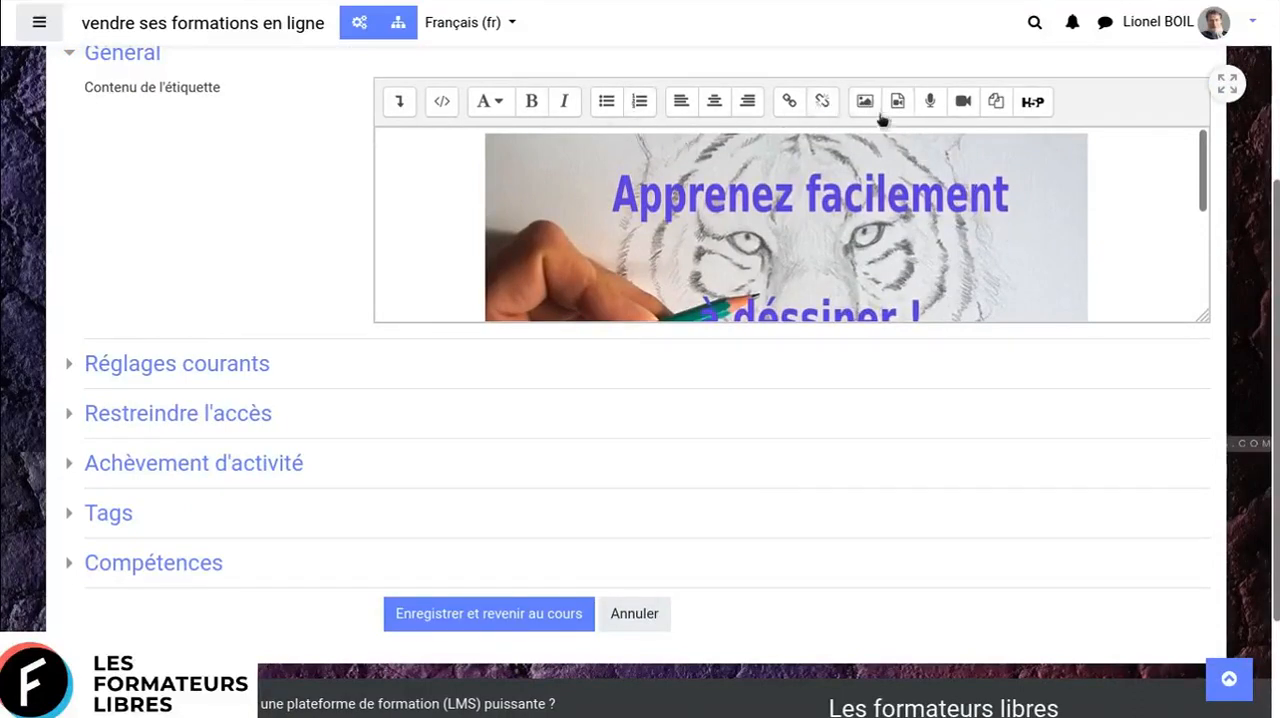
scroll(1056, 228, "up", 1)
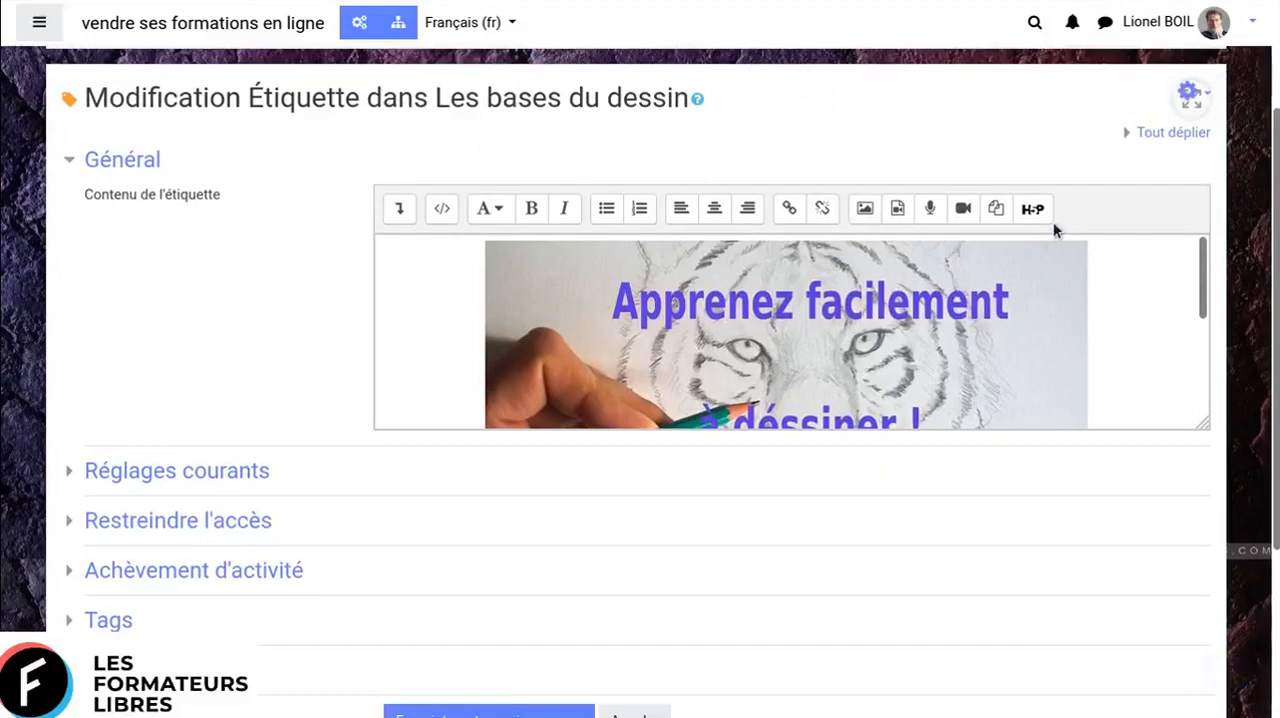
left_click(490, 210)
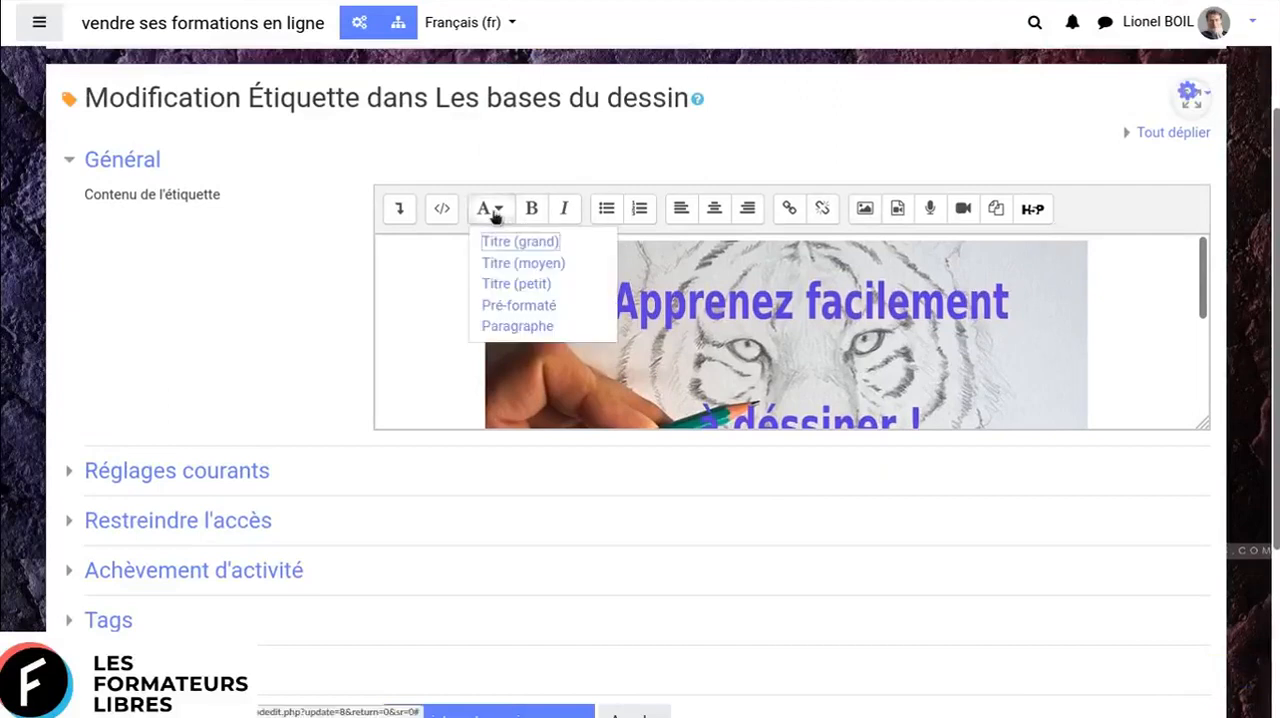
left_click(216, 341)
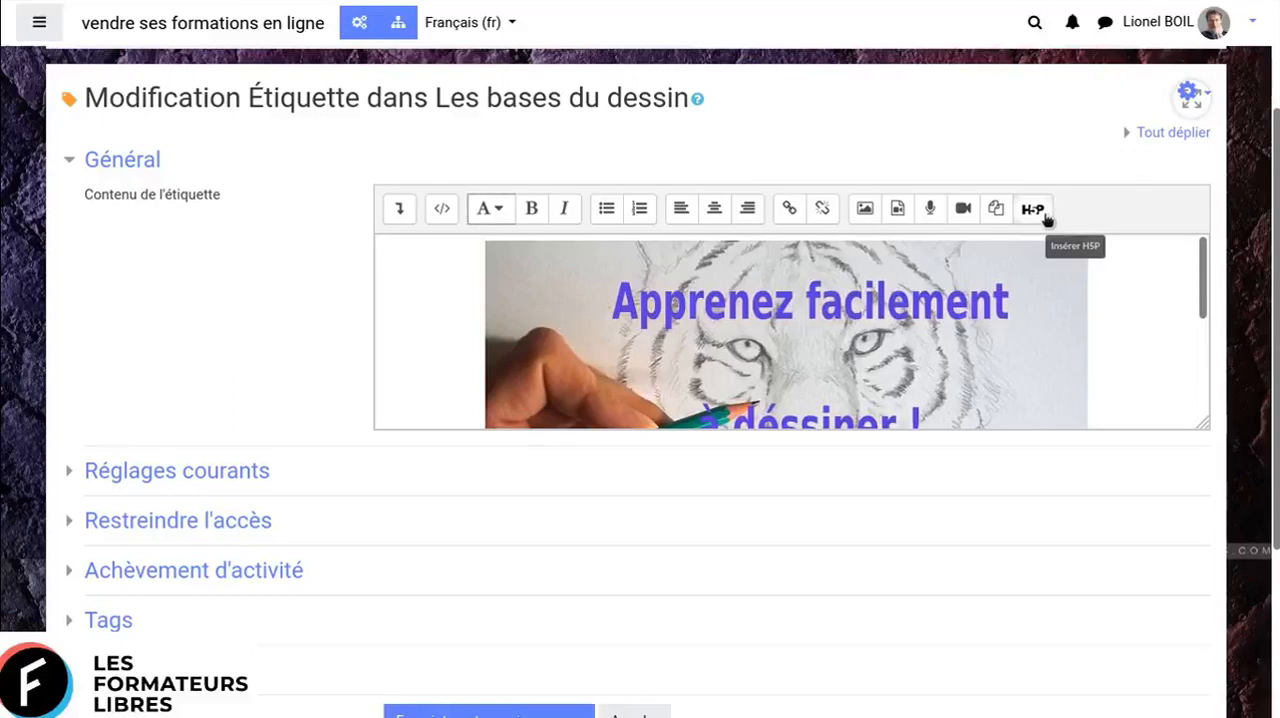
- Review the label's Réglages courants, Restreindre l'accès and Achèvement d'activité settings one after another, collapsing each section again
scroll(1082, 442, "down", 2)
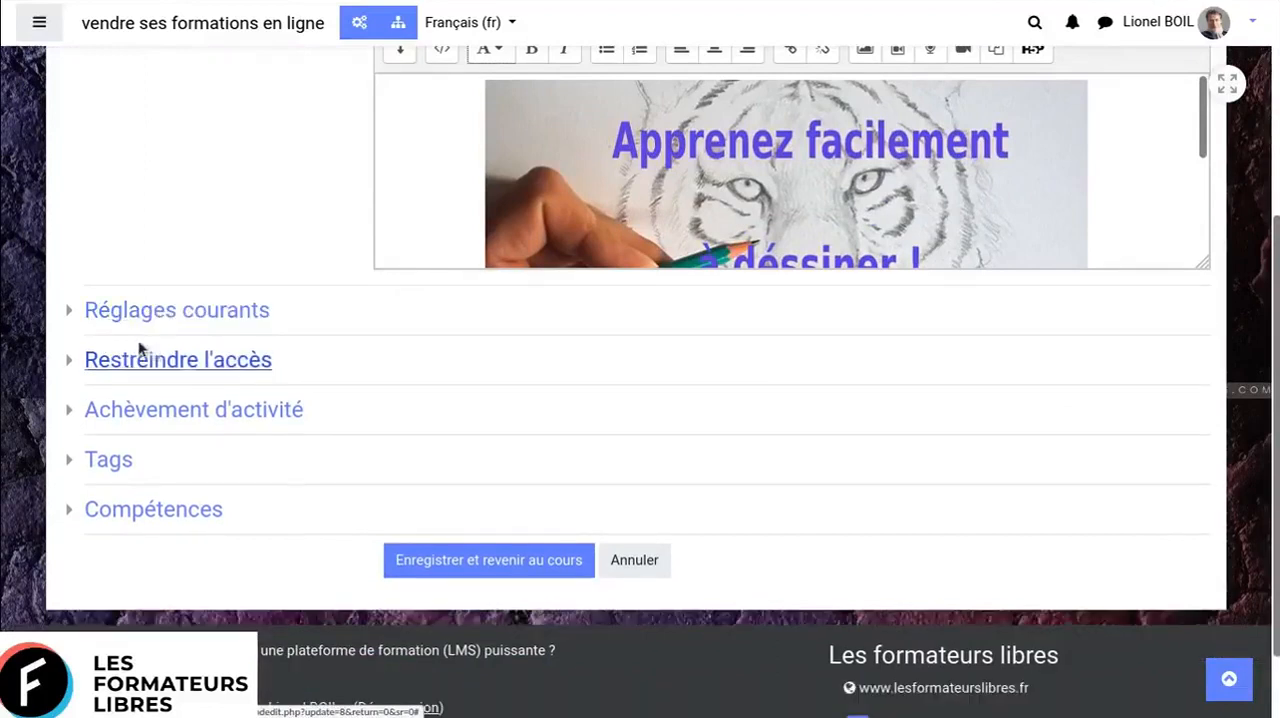
left_click(138, 318)
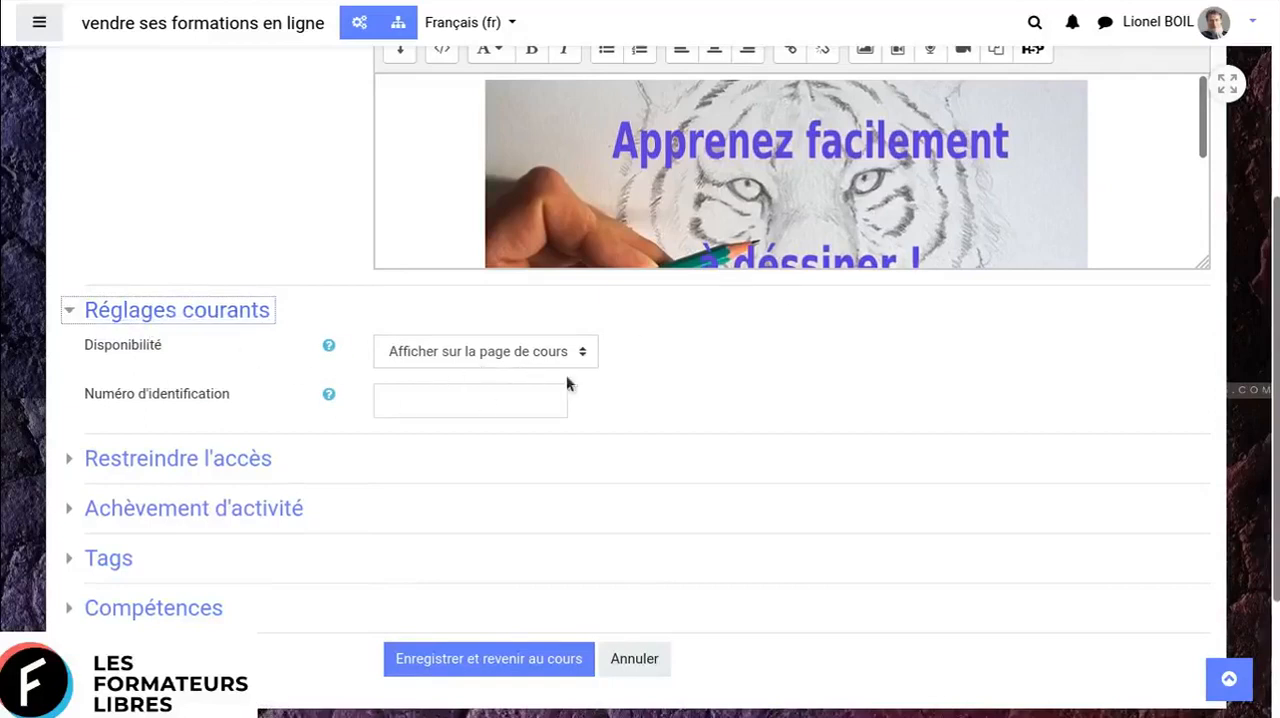
left_click(178, 313)
left_click(186, 366)
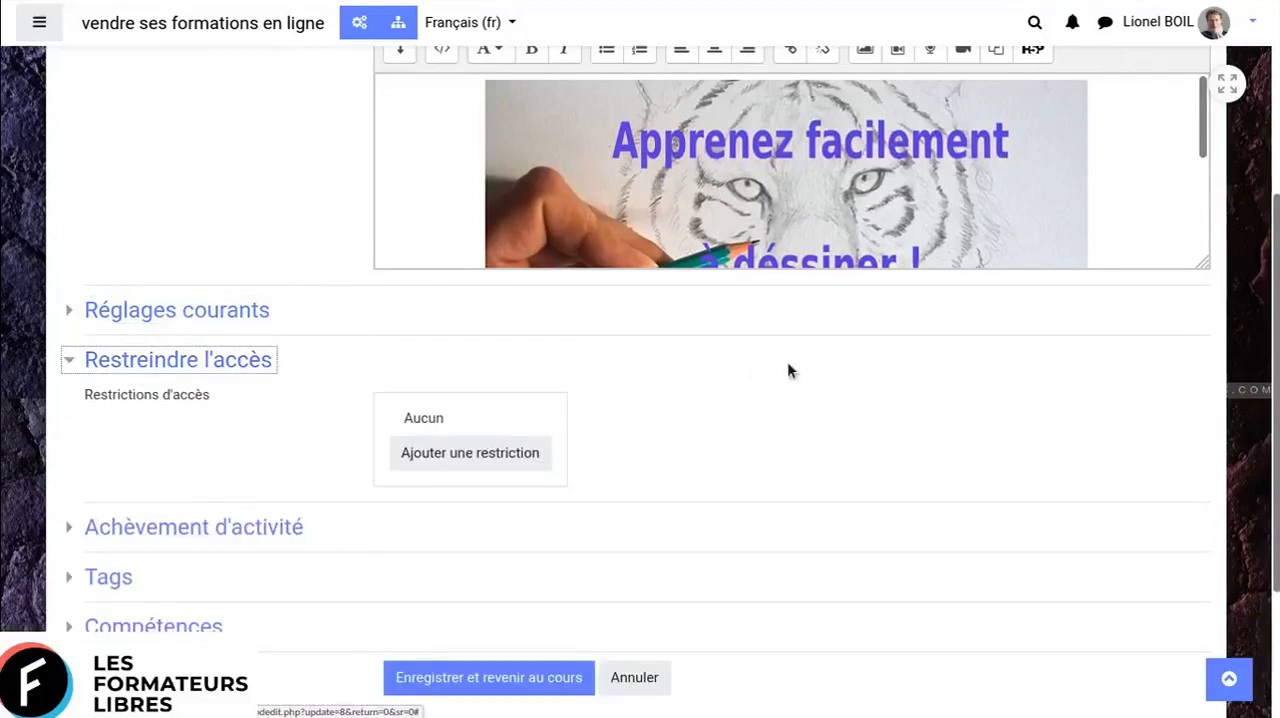
left_click(159, 362)
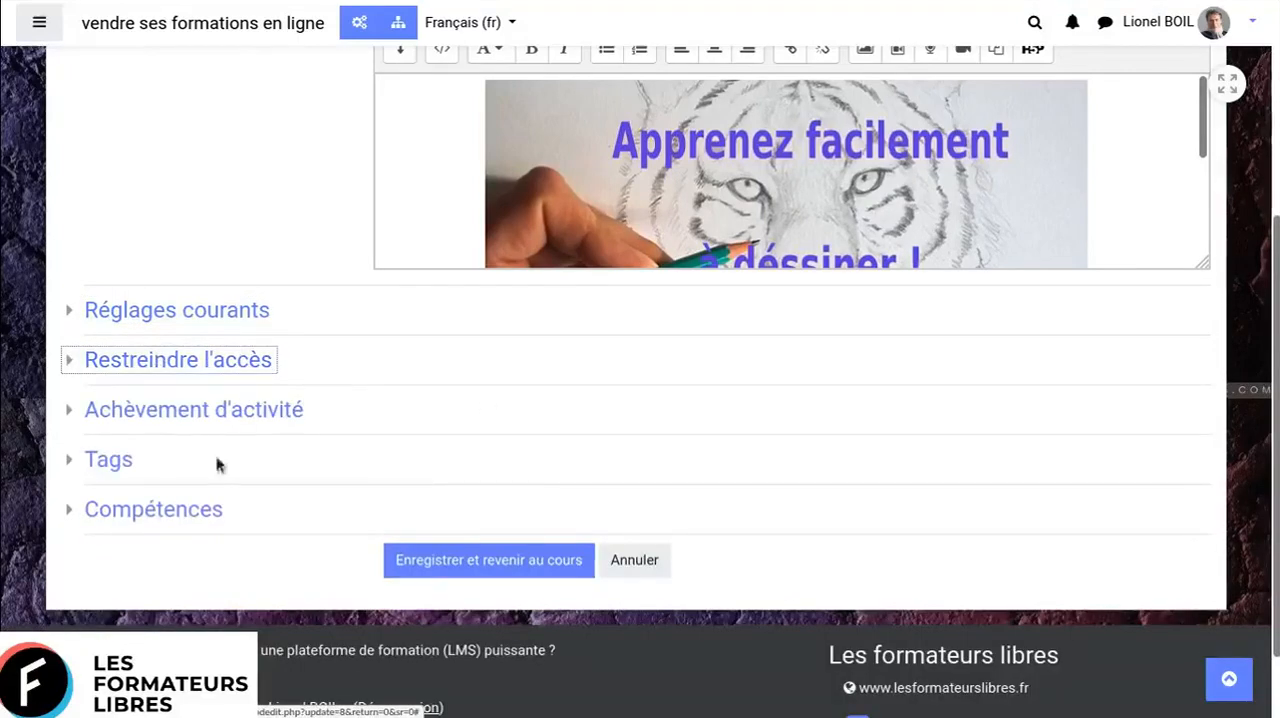
left_click(160, 414)
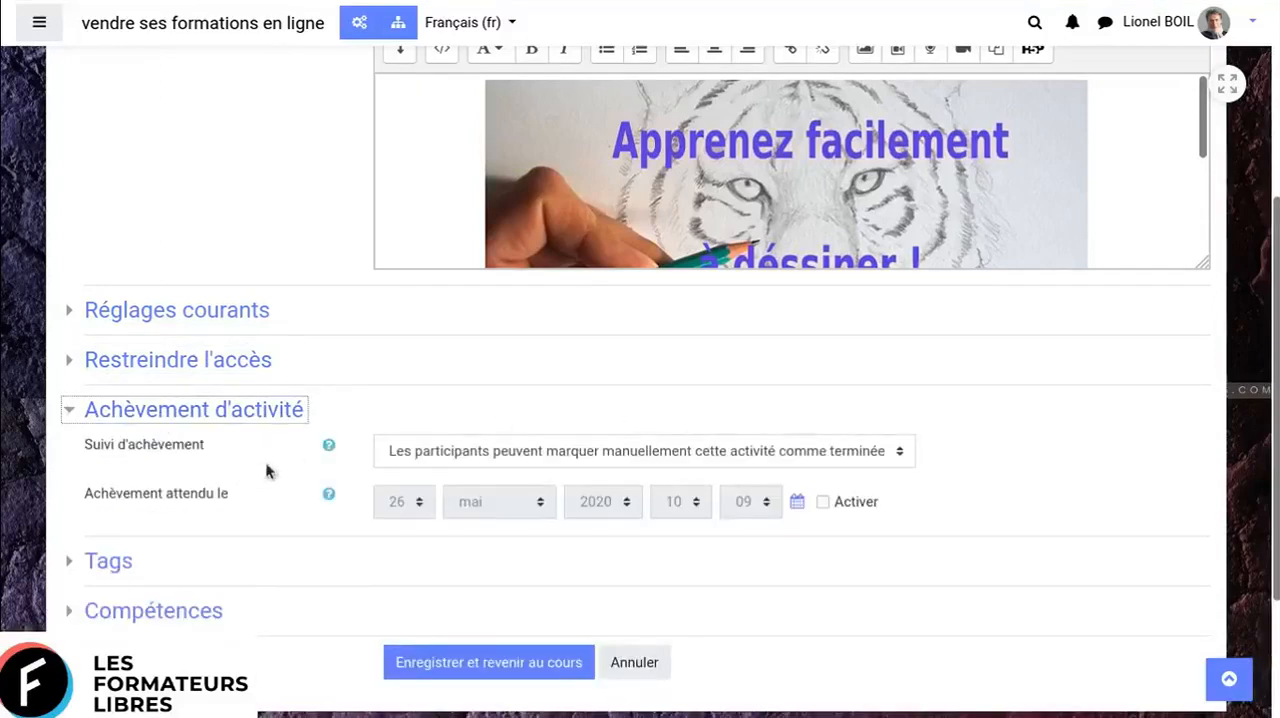
left_click(189, 420)
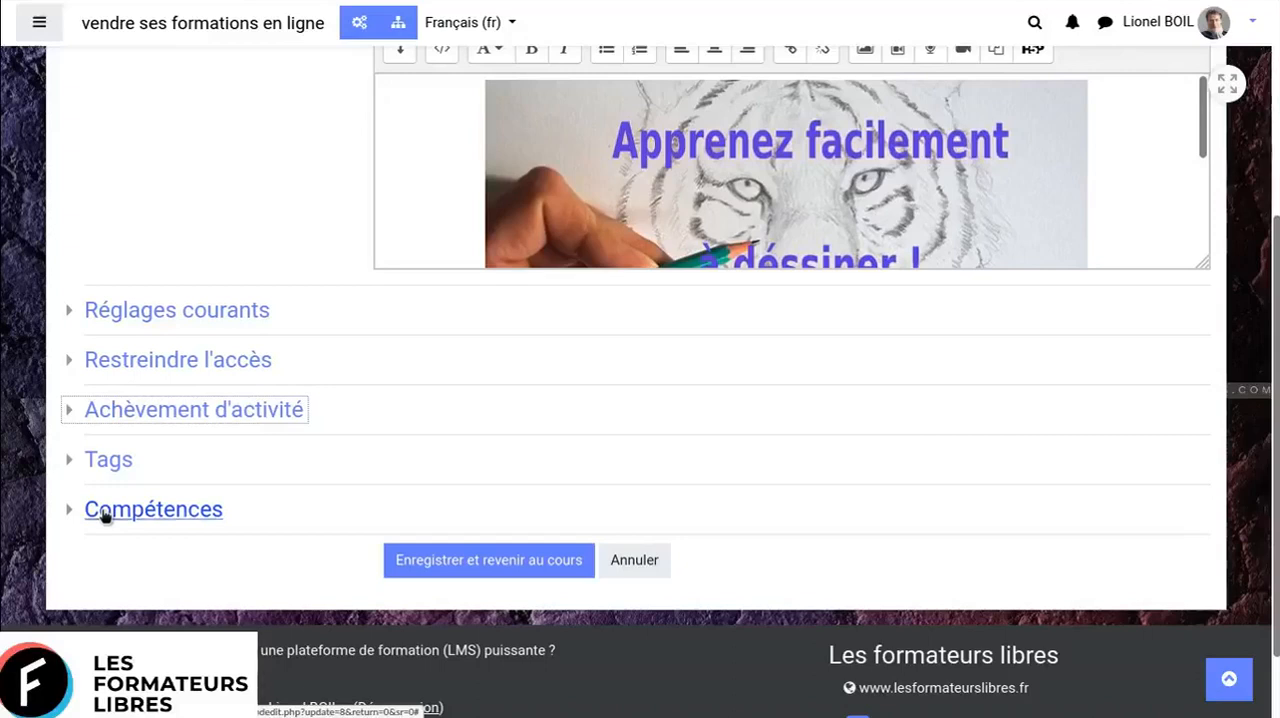
- Look over the label's settings form once more and return to the course without saving
scroll(626, 494, "up", 3)
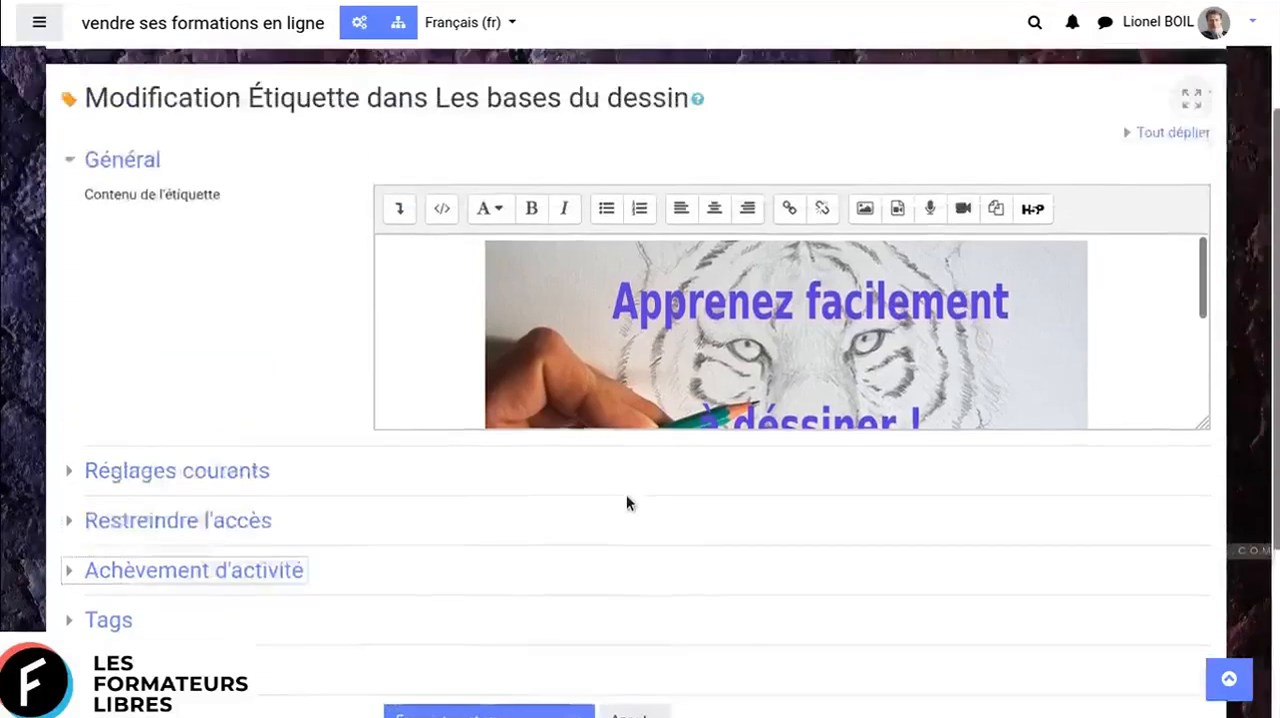
scroll(645, 451, "down", 2)
scroll(695, 573, "down", 3)
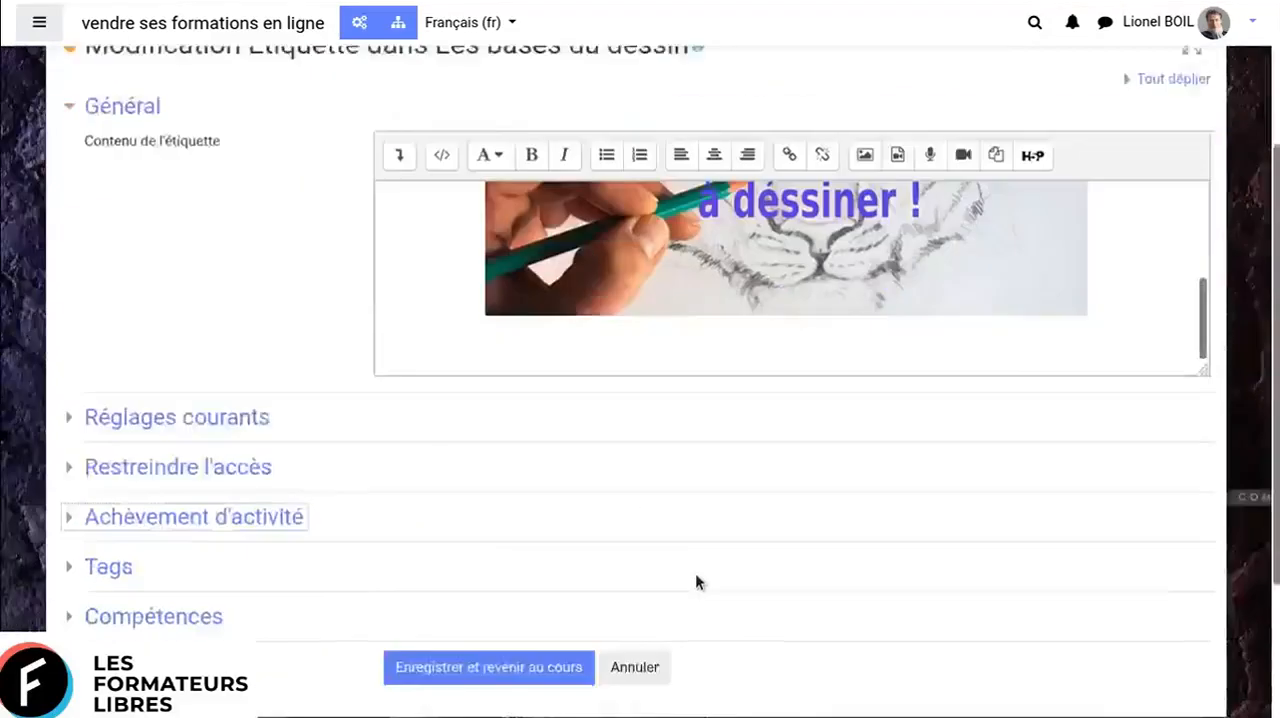
left_click(636, 562)
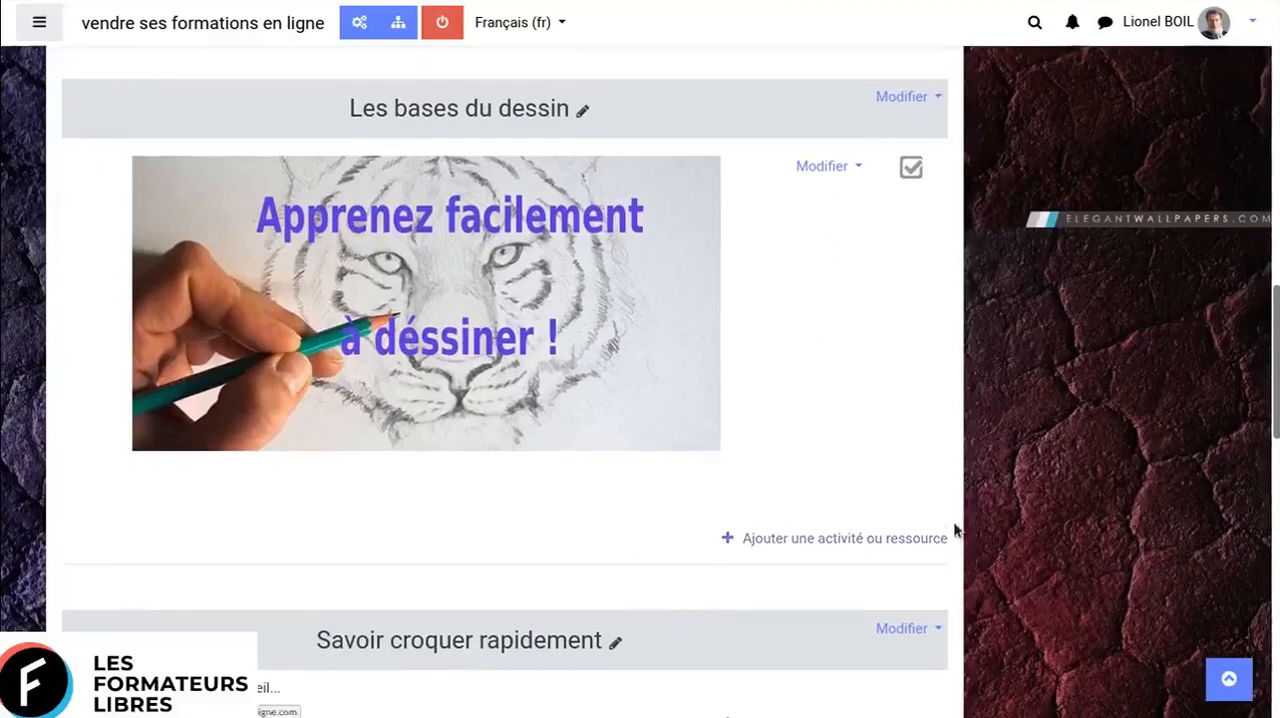
- Review the activities and resources available for the "Les bases du dessin" section, and start adding a Devoir there
scroll(893, 481, "down", 1)
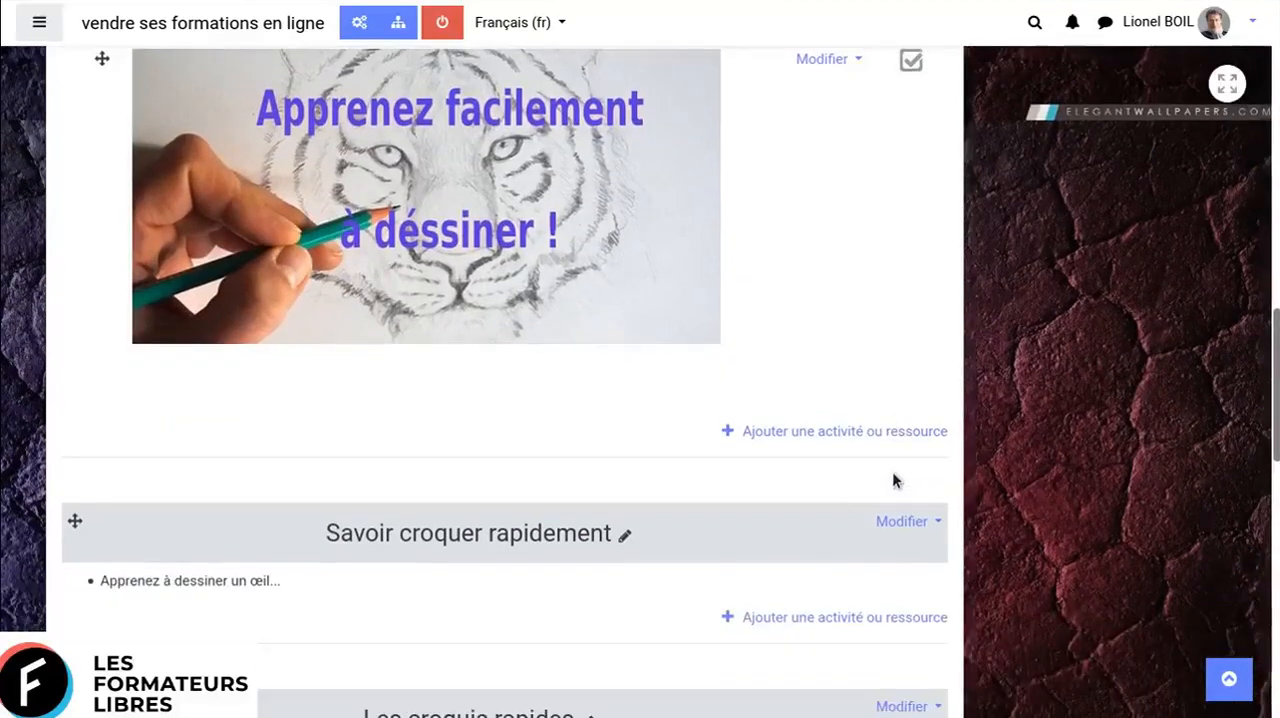
scroll(893, 481, "up", 1)
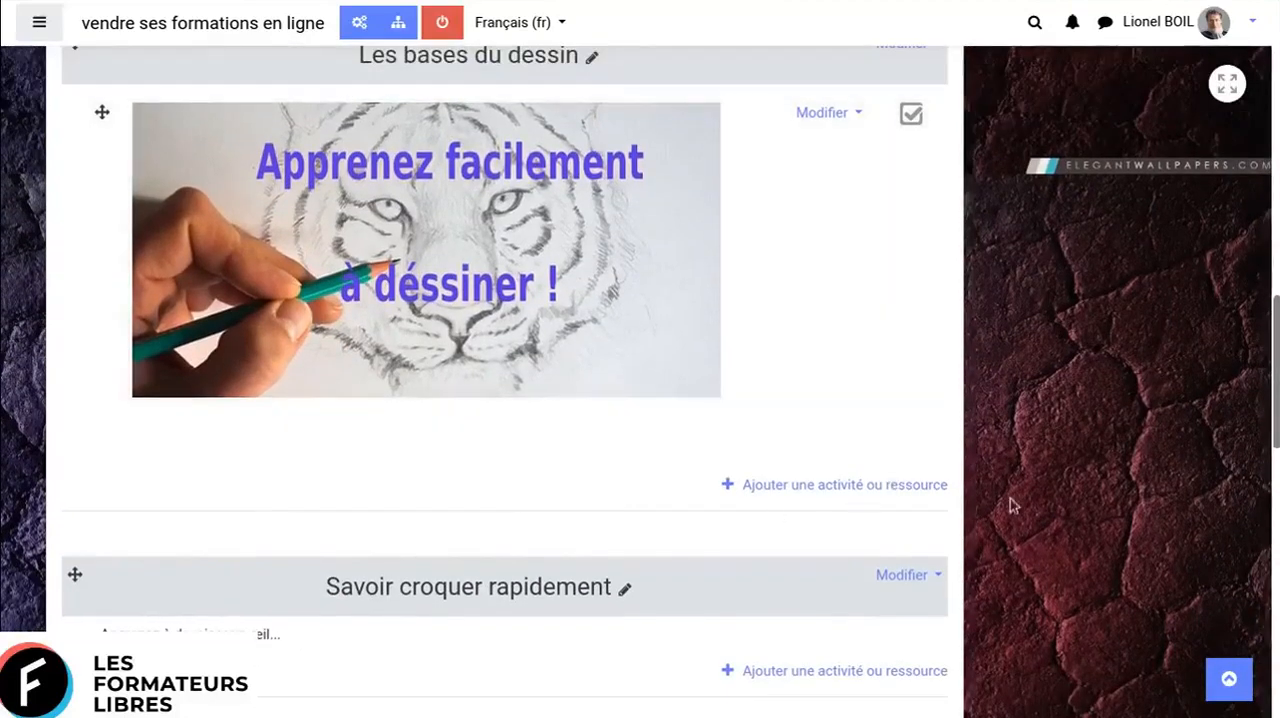
left_click(773, 485)
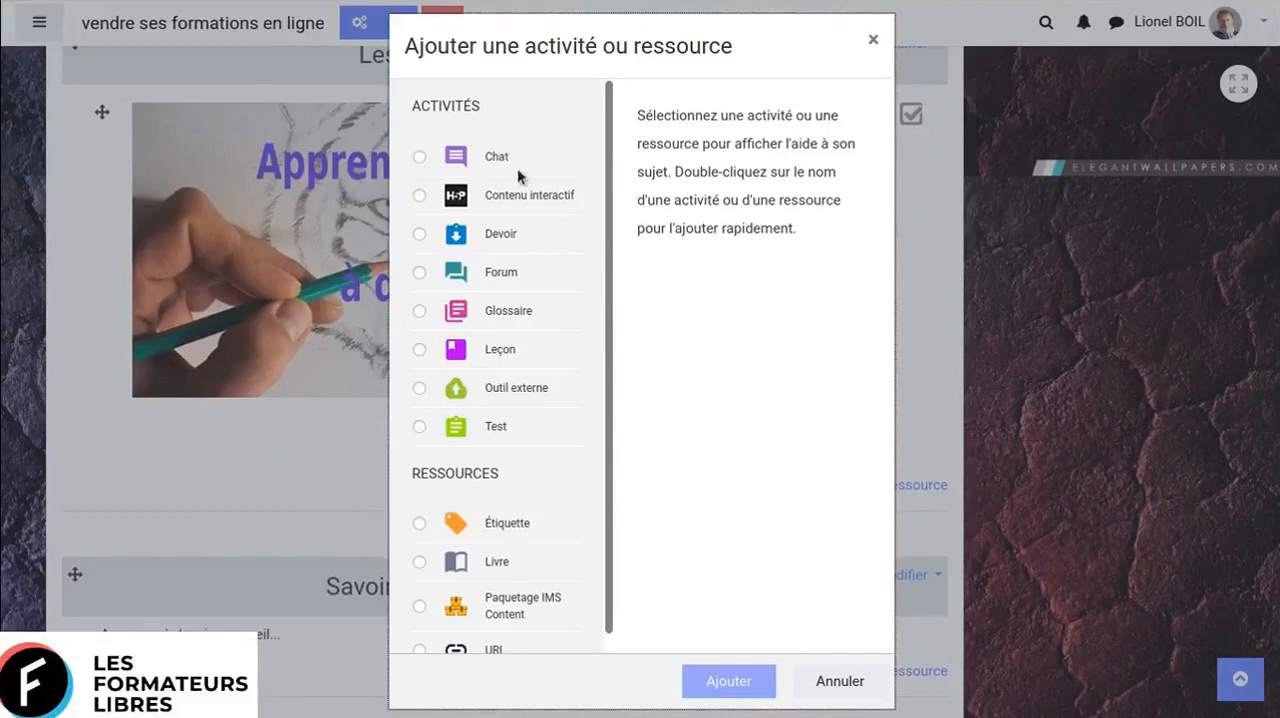
scroll(523, 455, "down", 1)
scroll(523, 455, "up", 1)
scroll(524, 322, "down", 1)
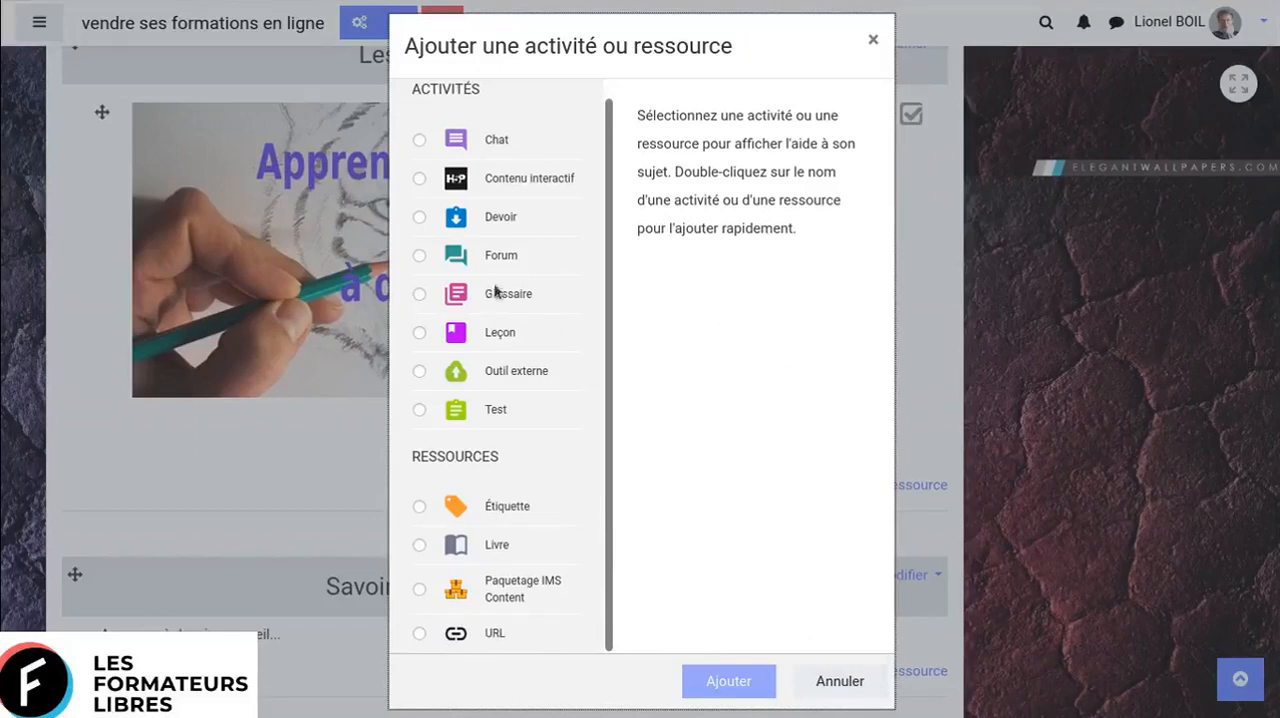
left_click(491, 221)
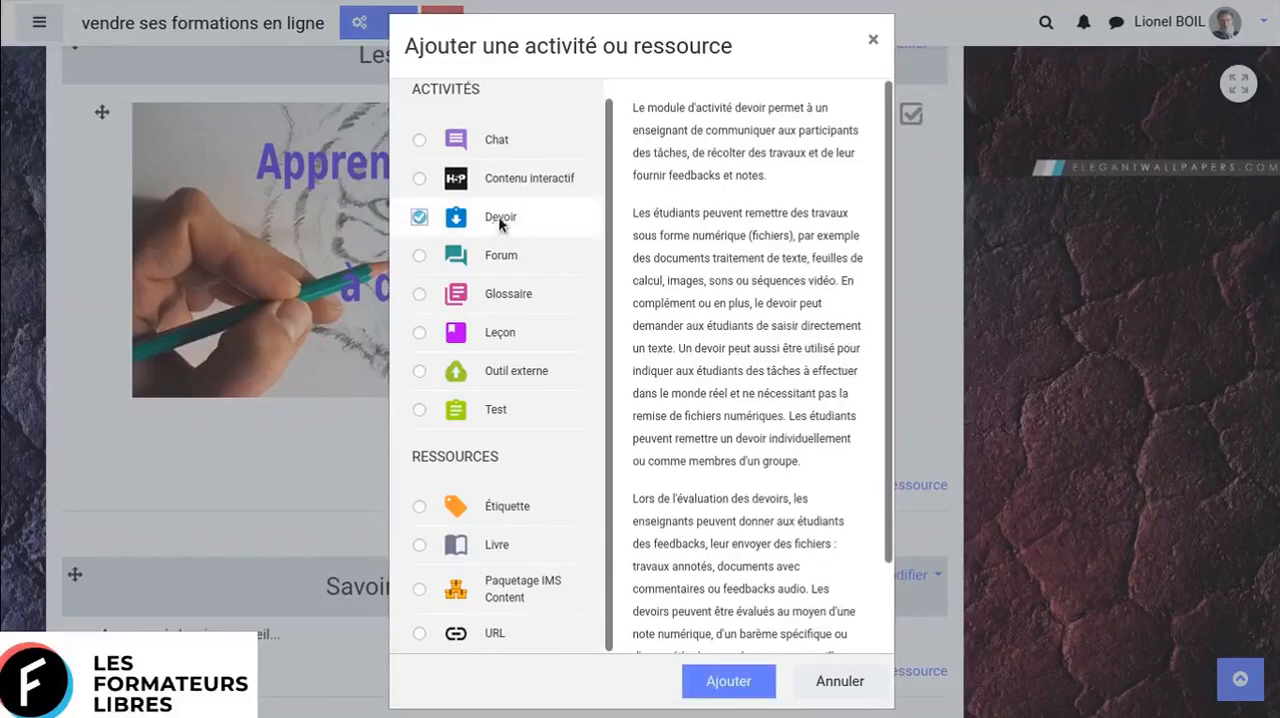
left_click(736, 678)
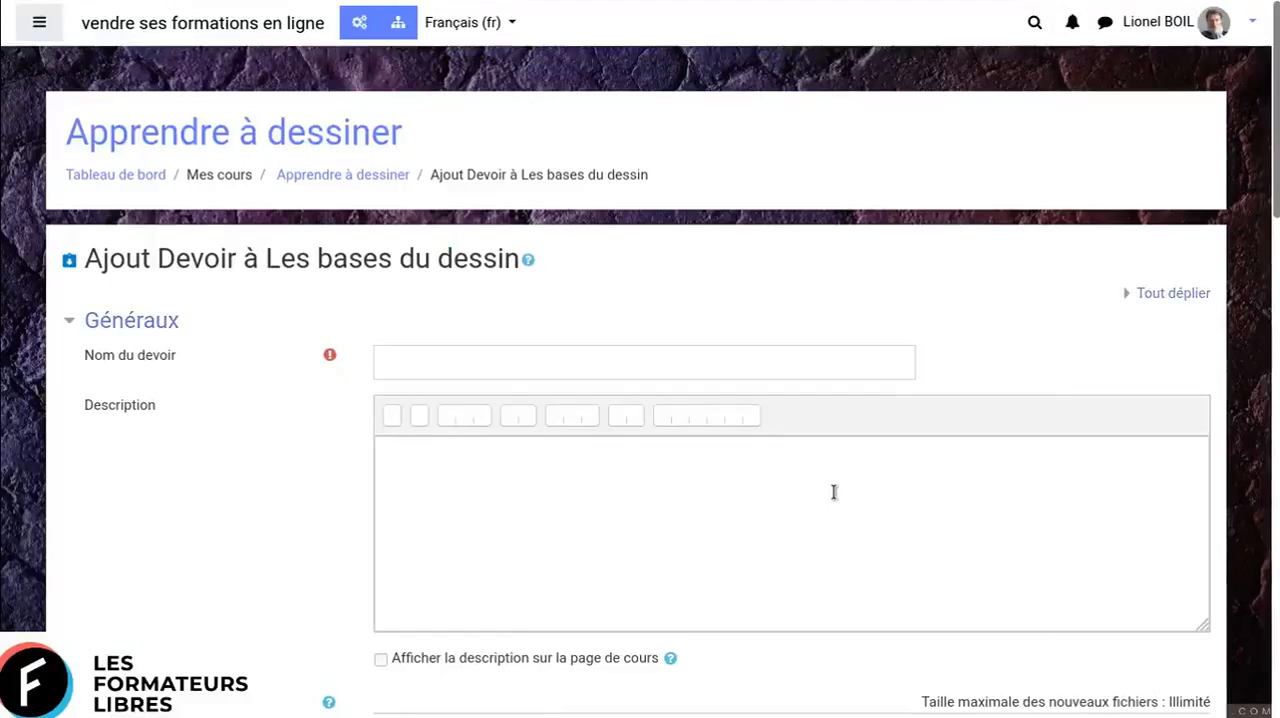
- Review the new assignment's Généraux, Disponibilité and Types de remise settings, including its description, additional files, dates and file submission limits
scroll(446, 352, "down", 2)
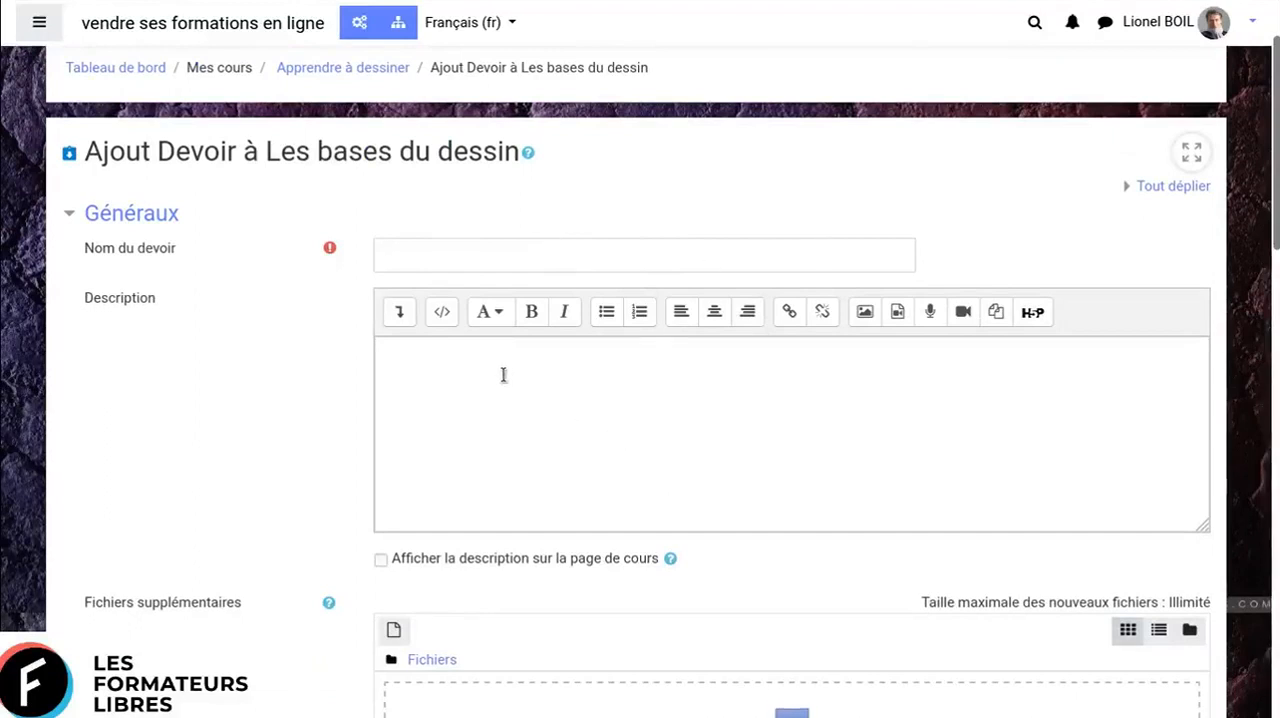
scroll(766, 540, "down", 5)
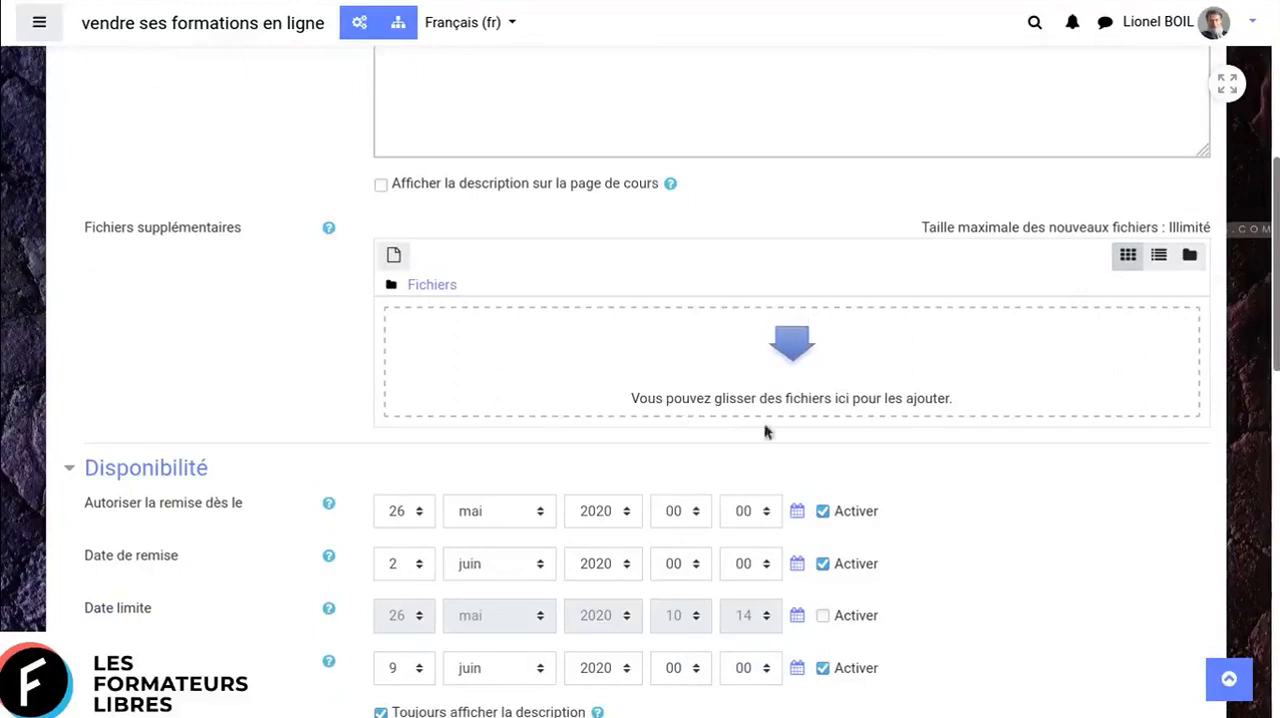
scroll(928, 465, "down", 1)
scroll(929, 461, "down", 1)
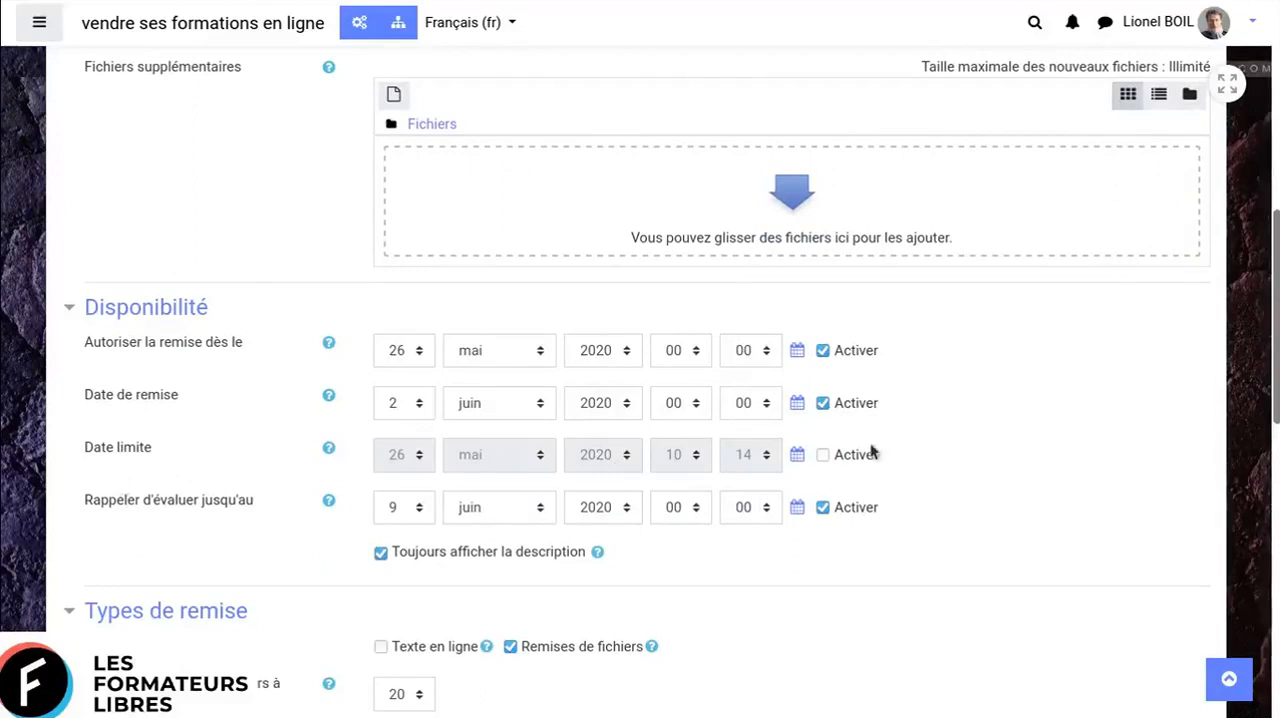
scroll(1090, 459, "down", 3)
scroll(1090, 459, "down", 3)
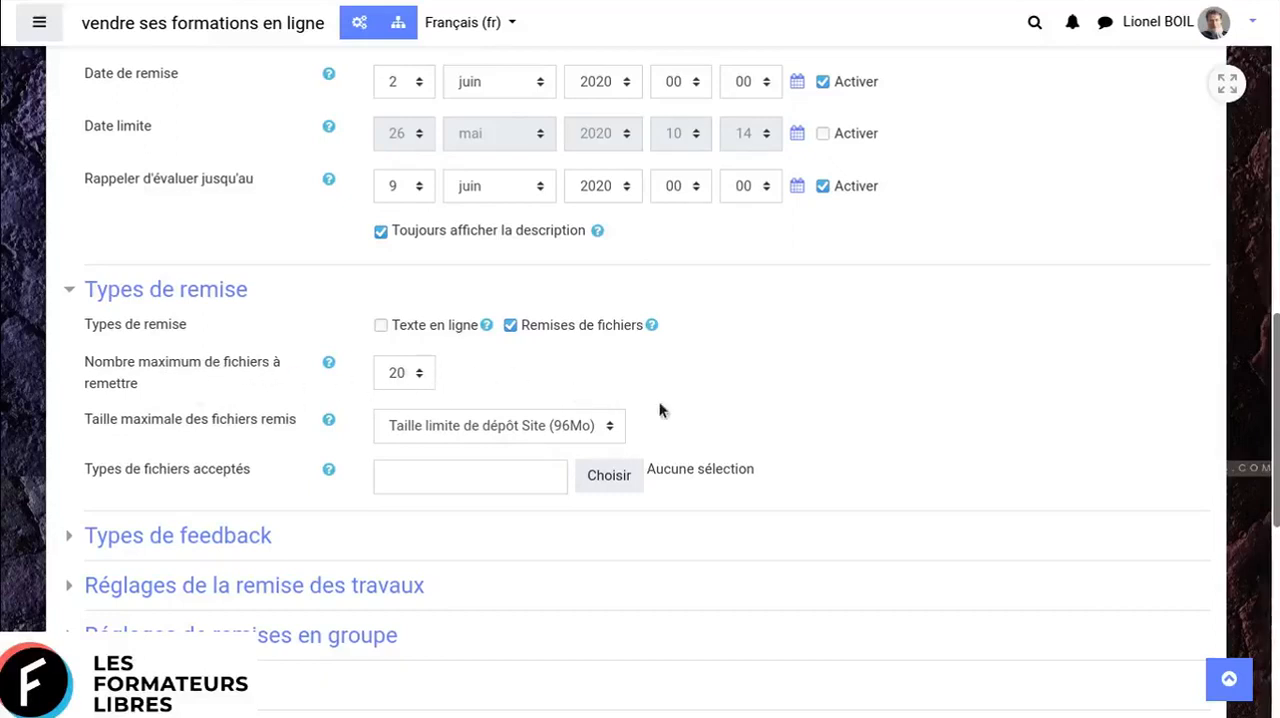
scroll(930, 380, "down", 1)
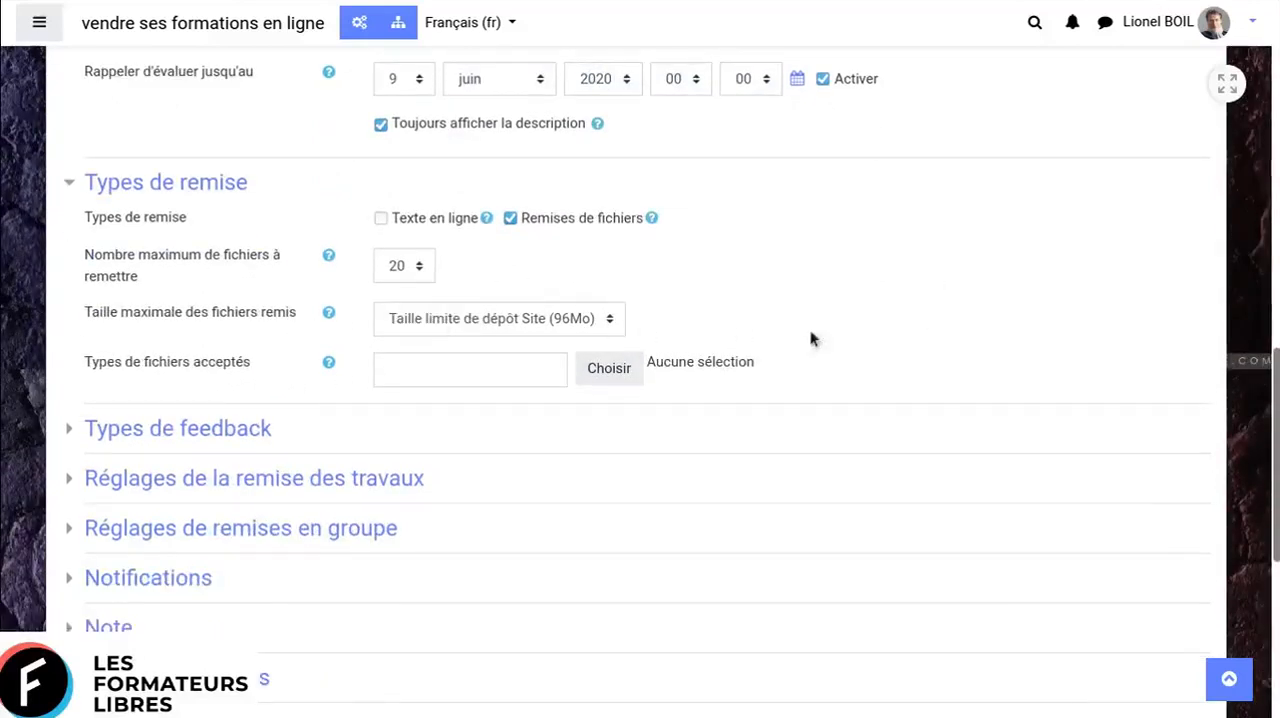
scroll(615, 509, "down", 1)
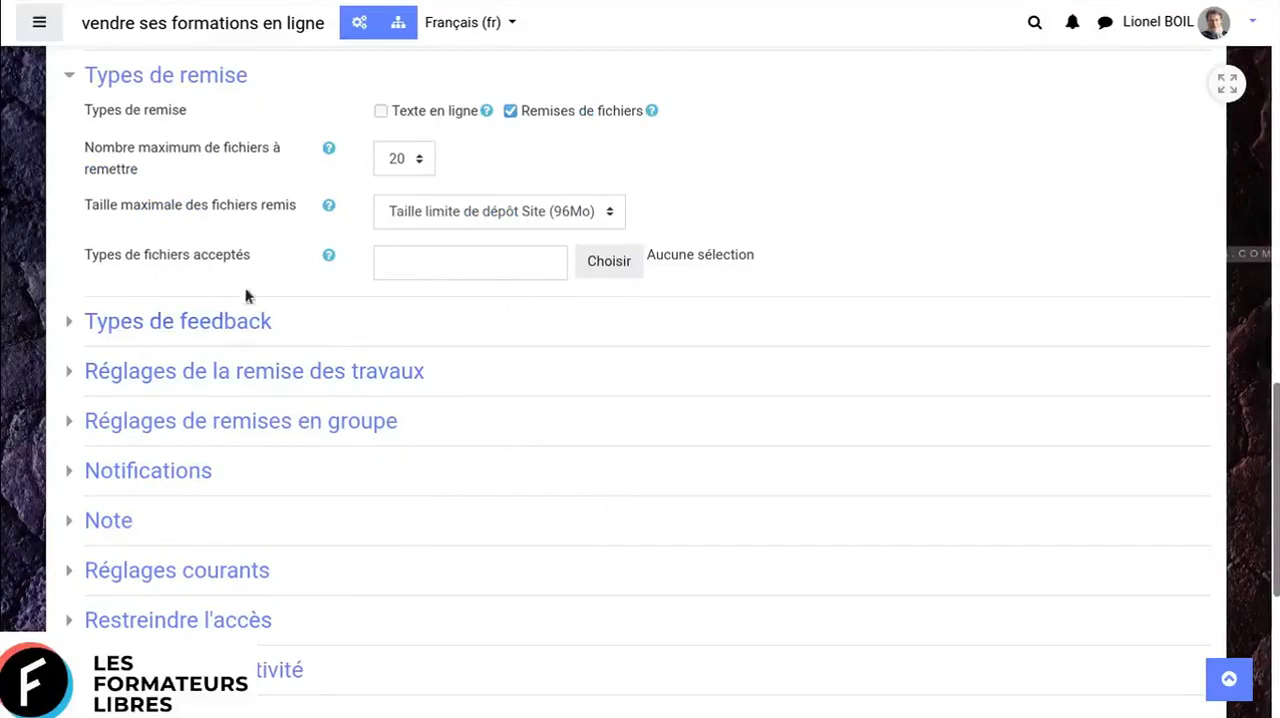
- Review the assignment's Types de feedback and Réglages de la remise des travaux settings, collapsing each section again
left_click(67, 322)
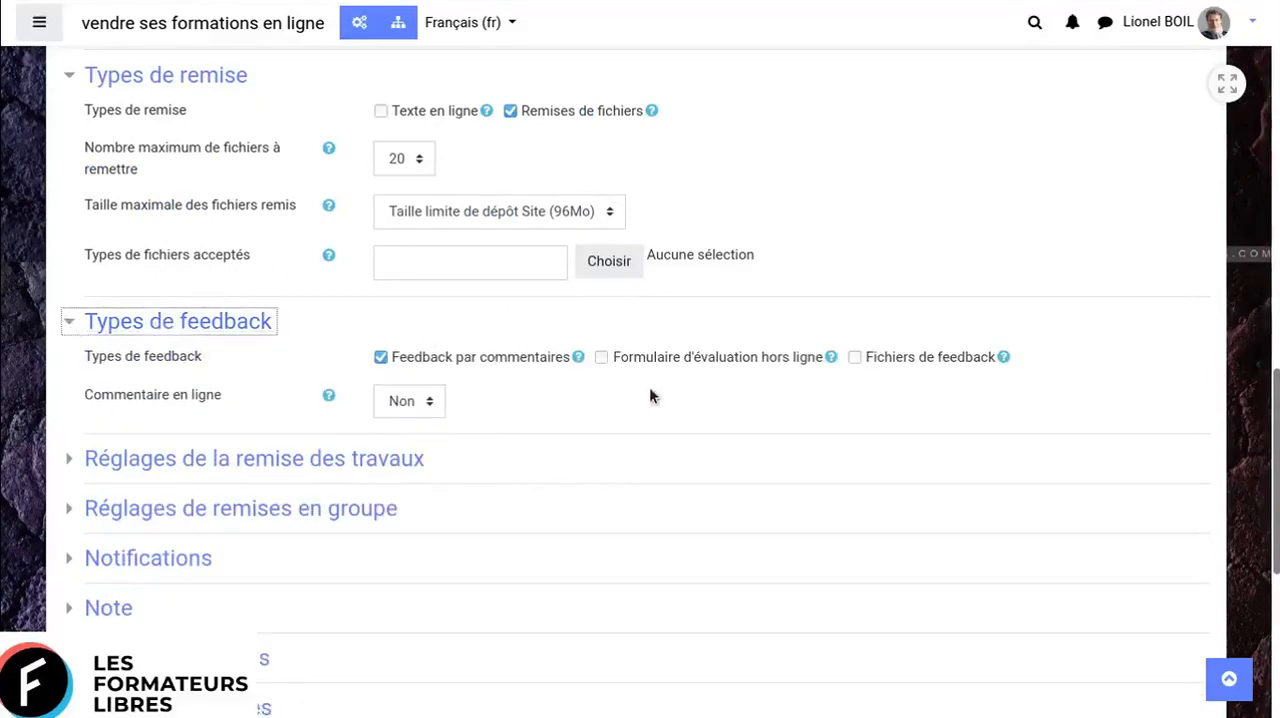
left_click(60, 317)
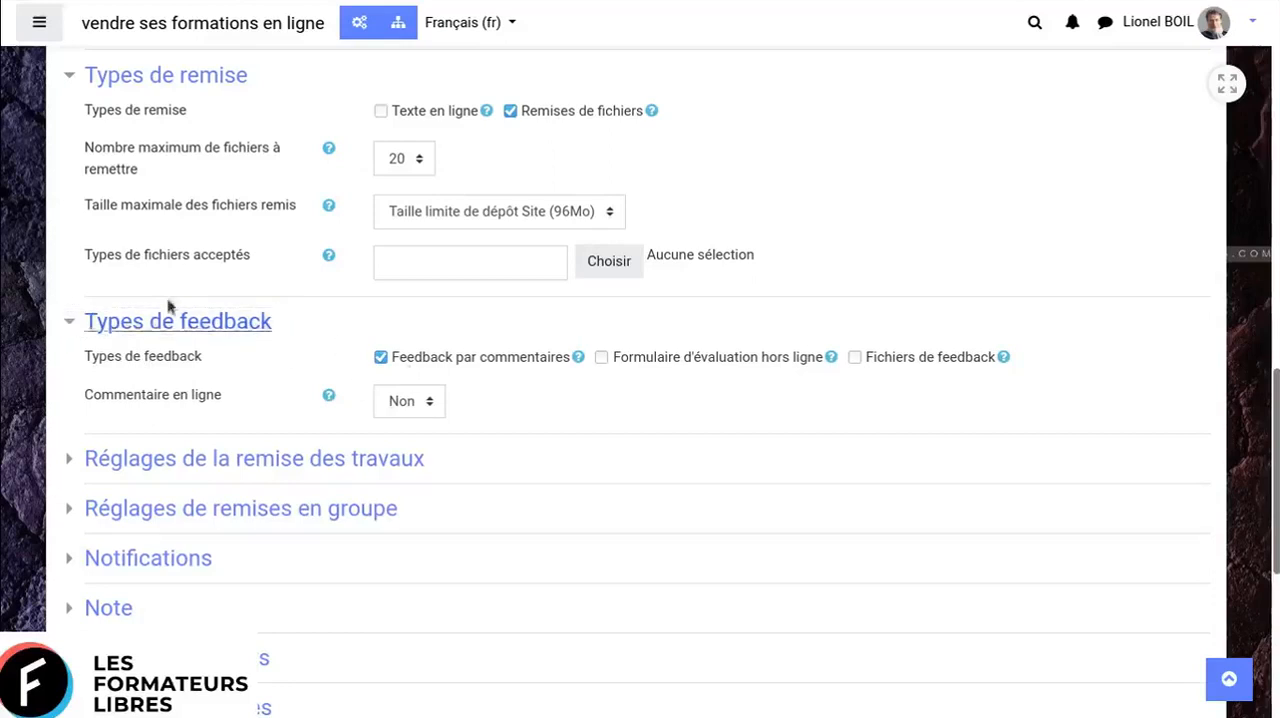
left_click(64, 323)
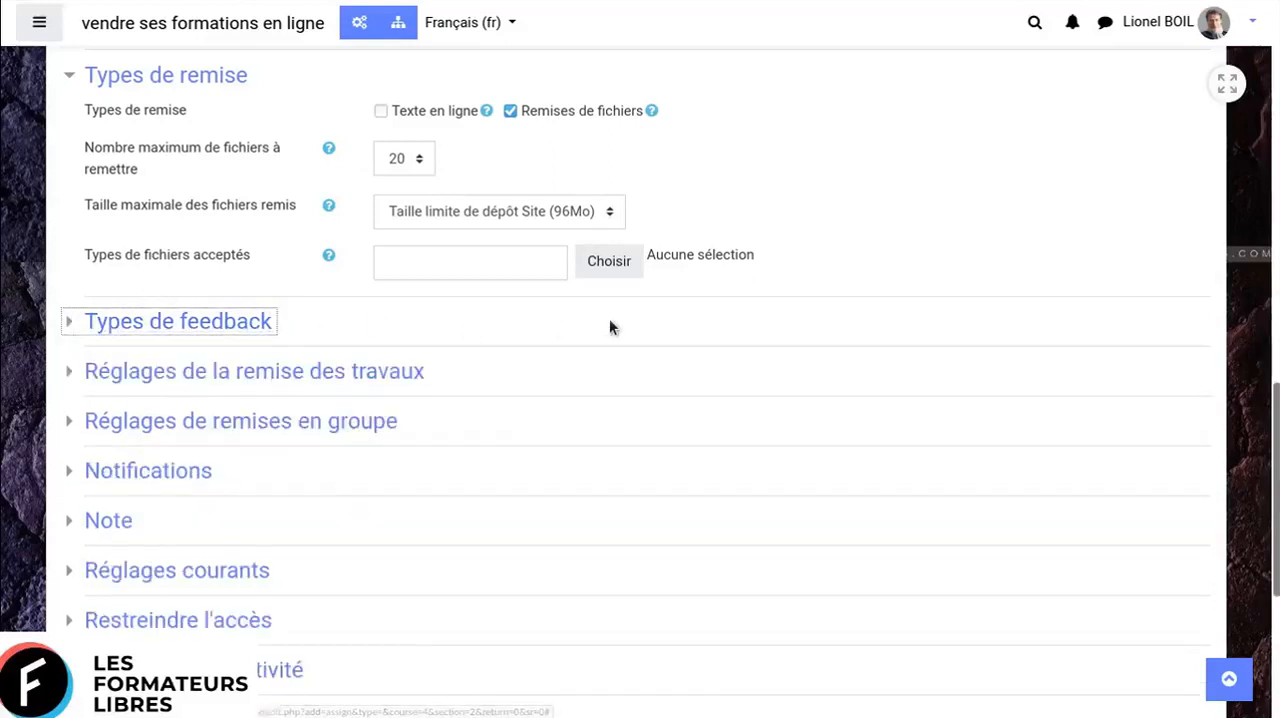
scroll(605, 335, "down", 1)
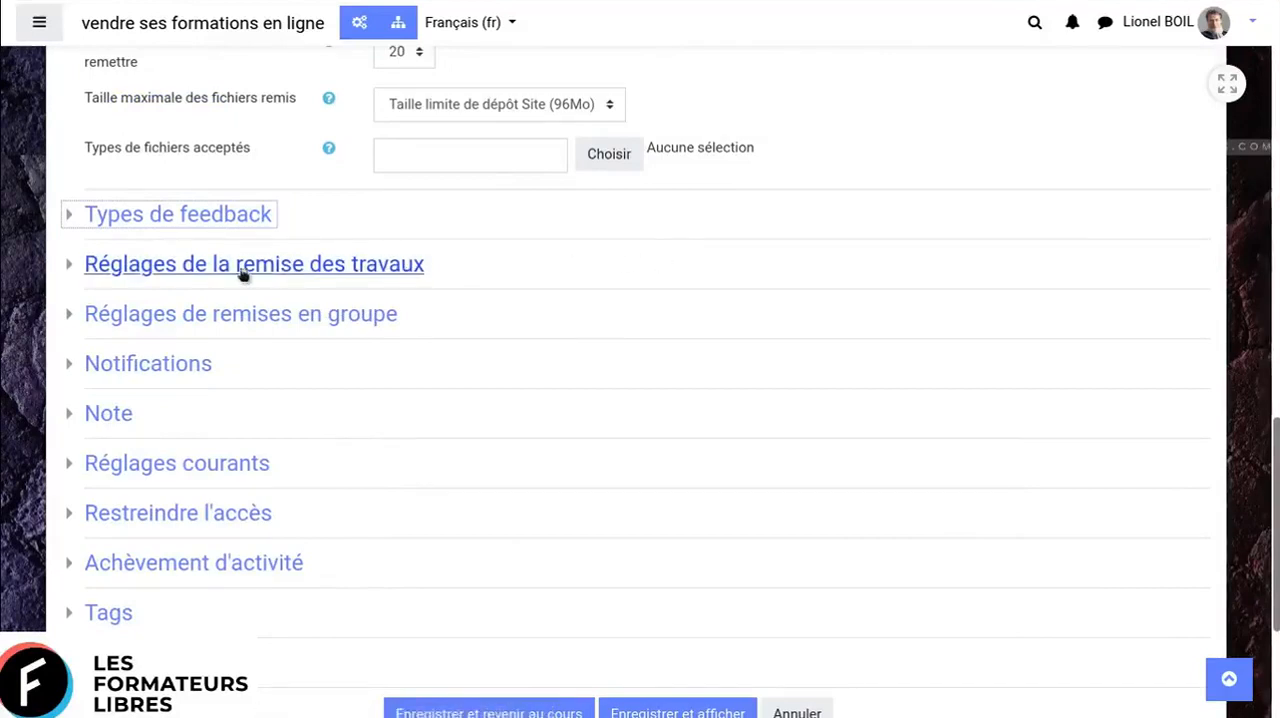
left_click(65, 270)
left_click(65, 270)
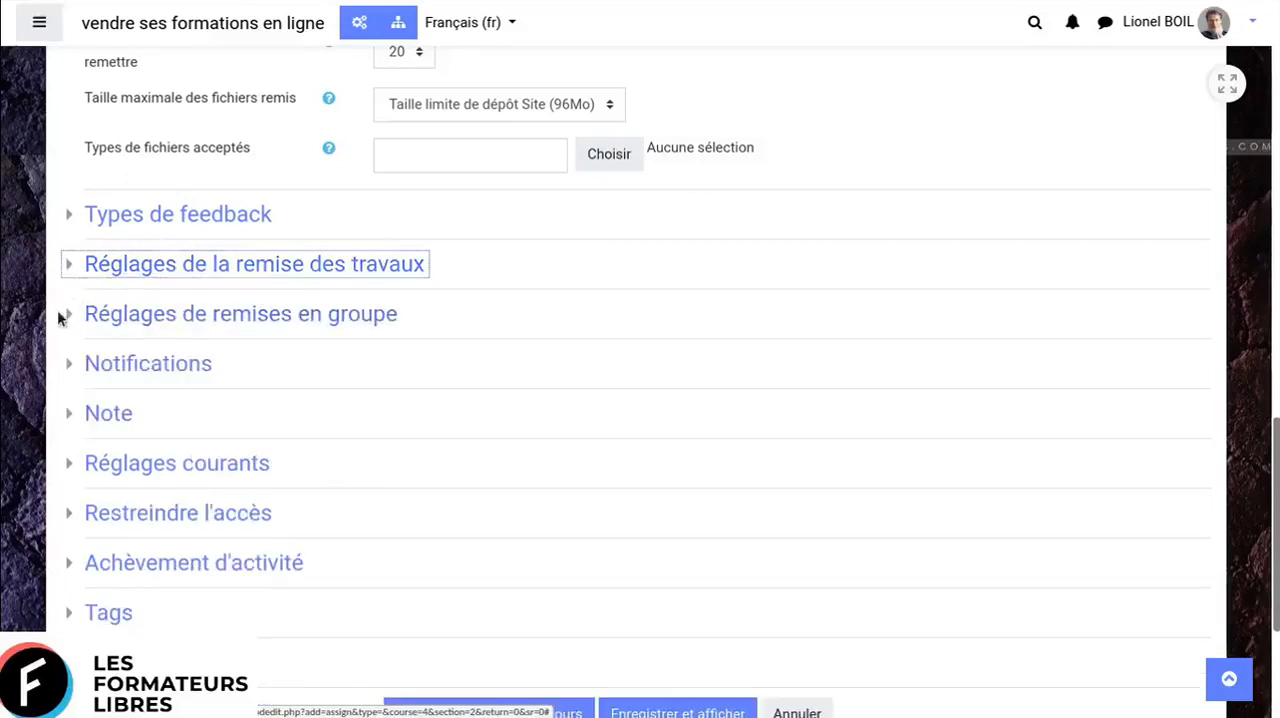
- Review the assignment's Réglages de remises en groupe and Notifications settings, collapsing each section again
left_click(69, 316)
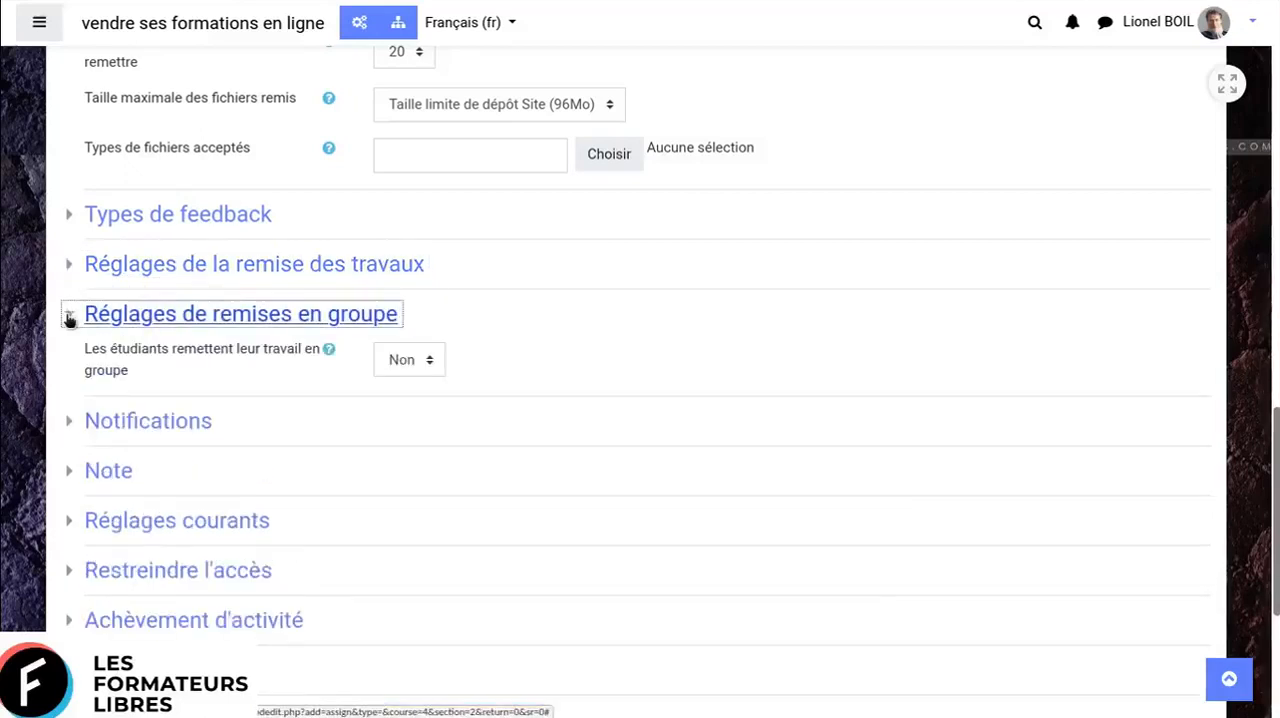
left_click(69, 316)
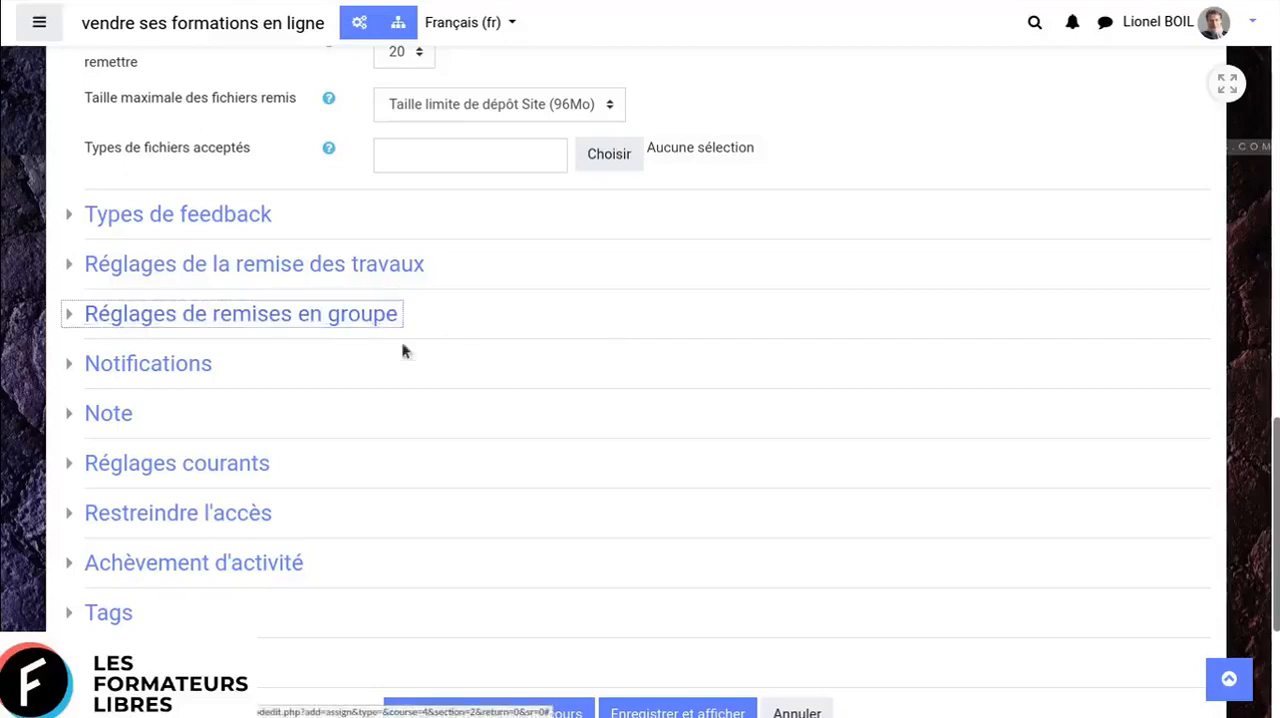
left_click(72, 368)
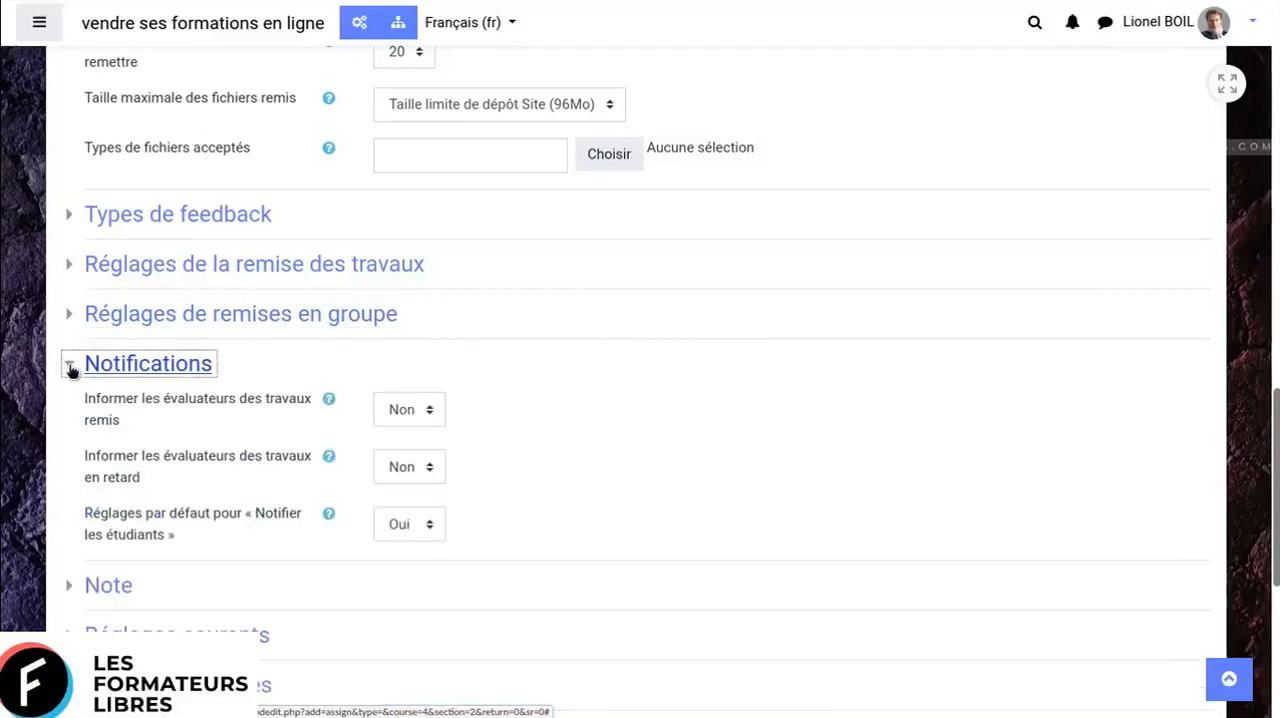
left_click(72, 368)
- Review the assignment's Note settings, including grade type, maximum grade and evaluation method, and collapse the section
left_click(69, 414)
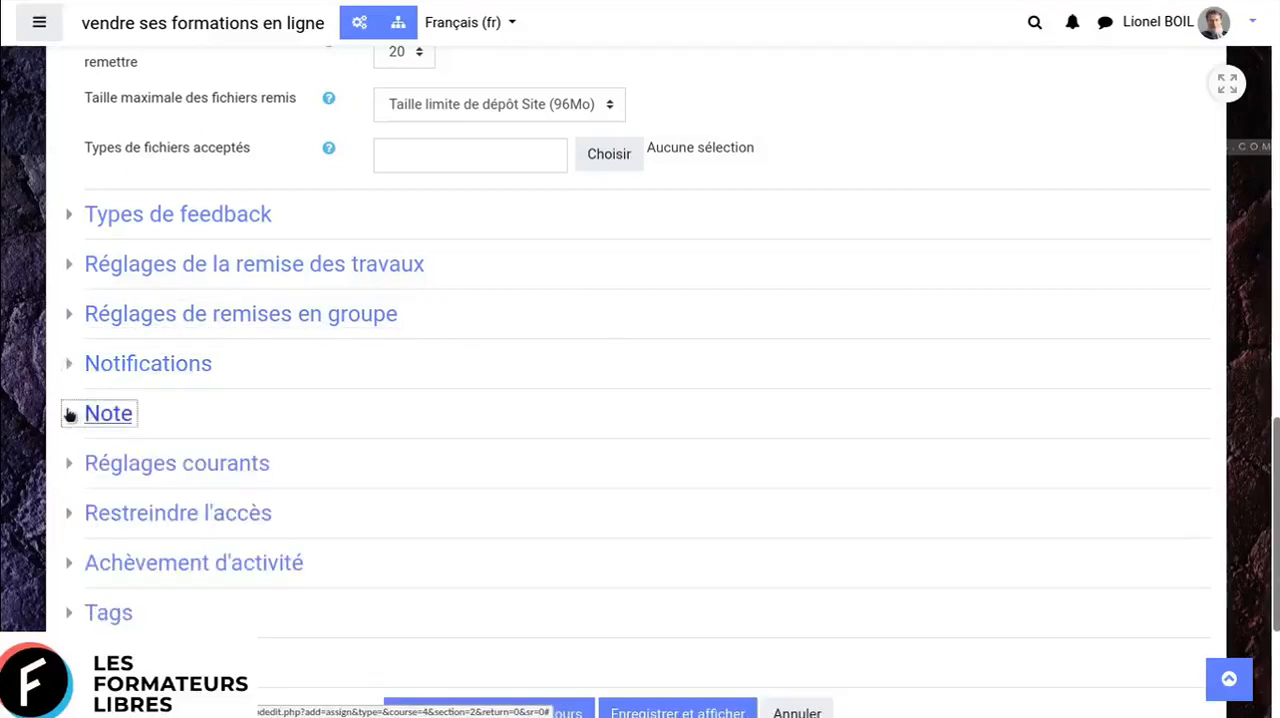
scroll(593, 377, "down", 3)
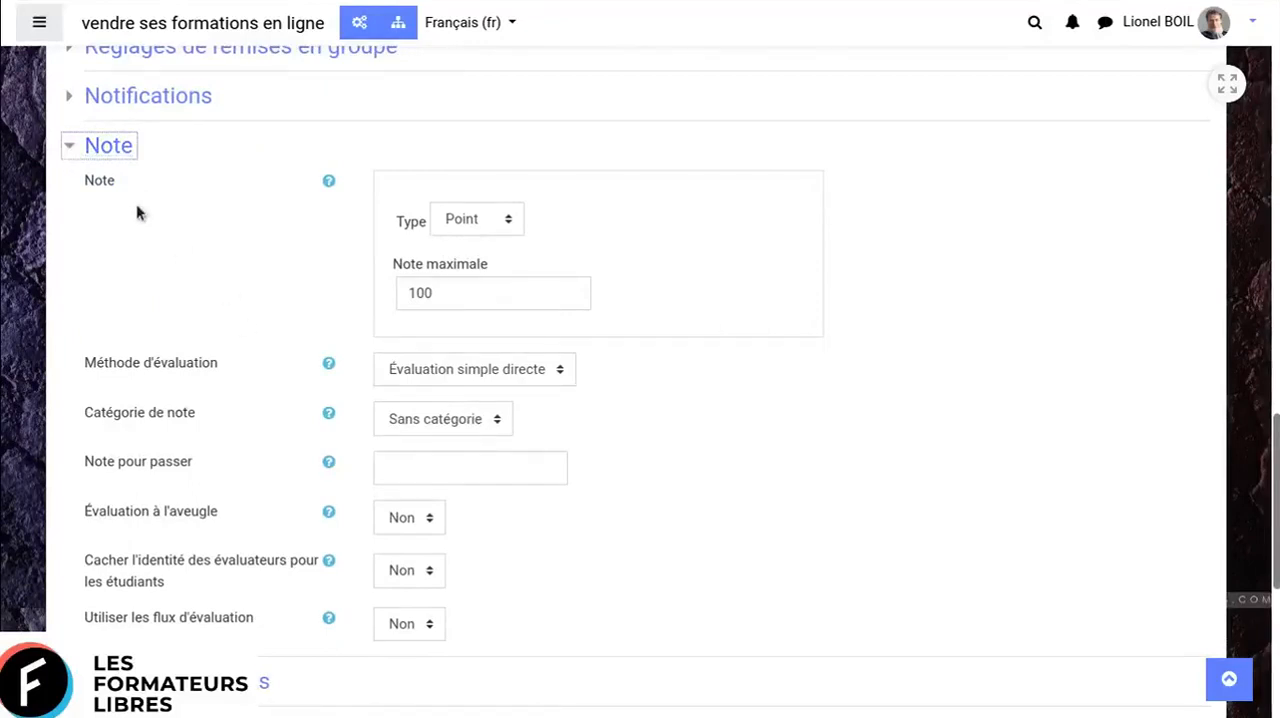
left_click(68, 147)
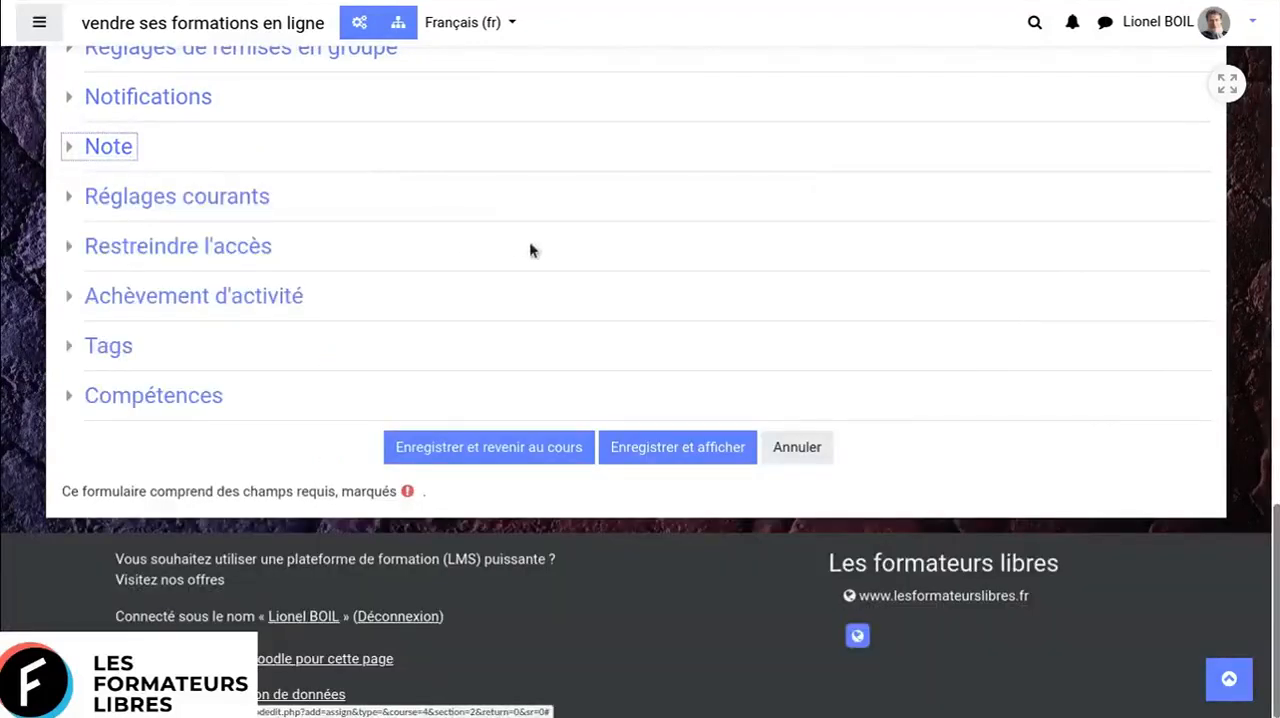
scroll(573, 249, "up", 2)
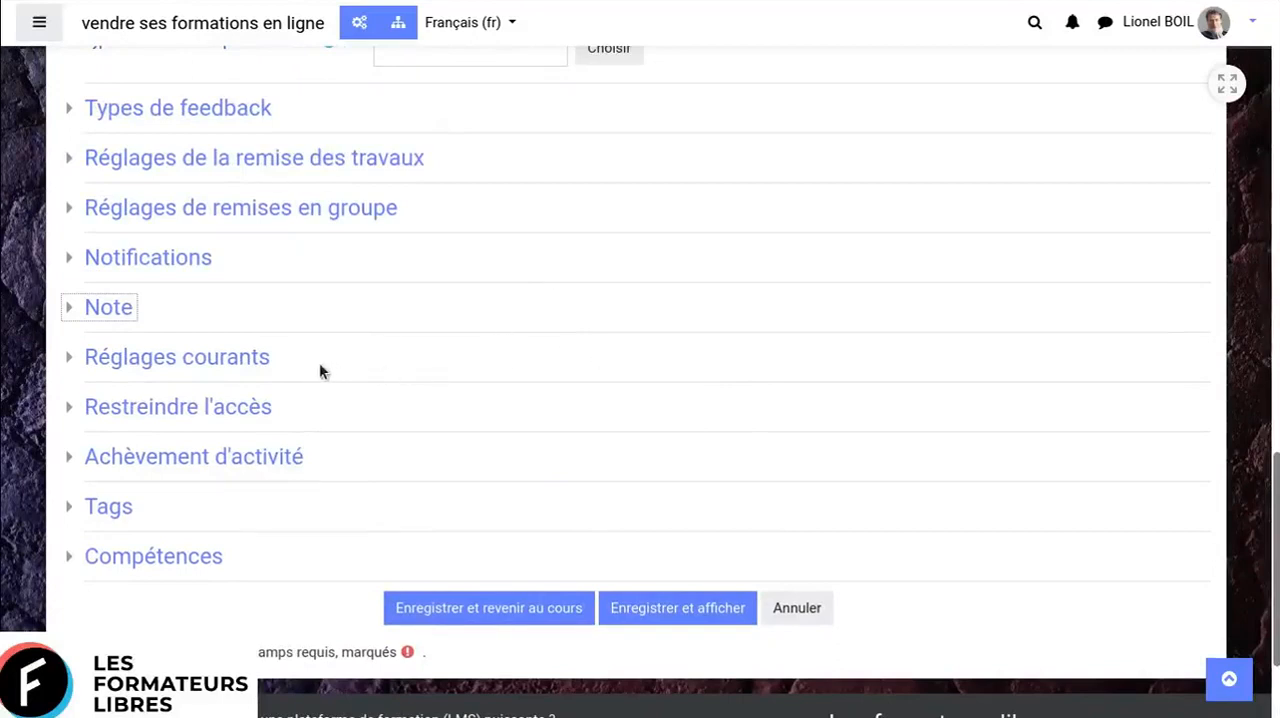
- Look over the assignment's Réglages courants, and cancel the assignment form to return to the course
left_click(77, 364)
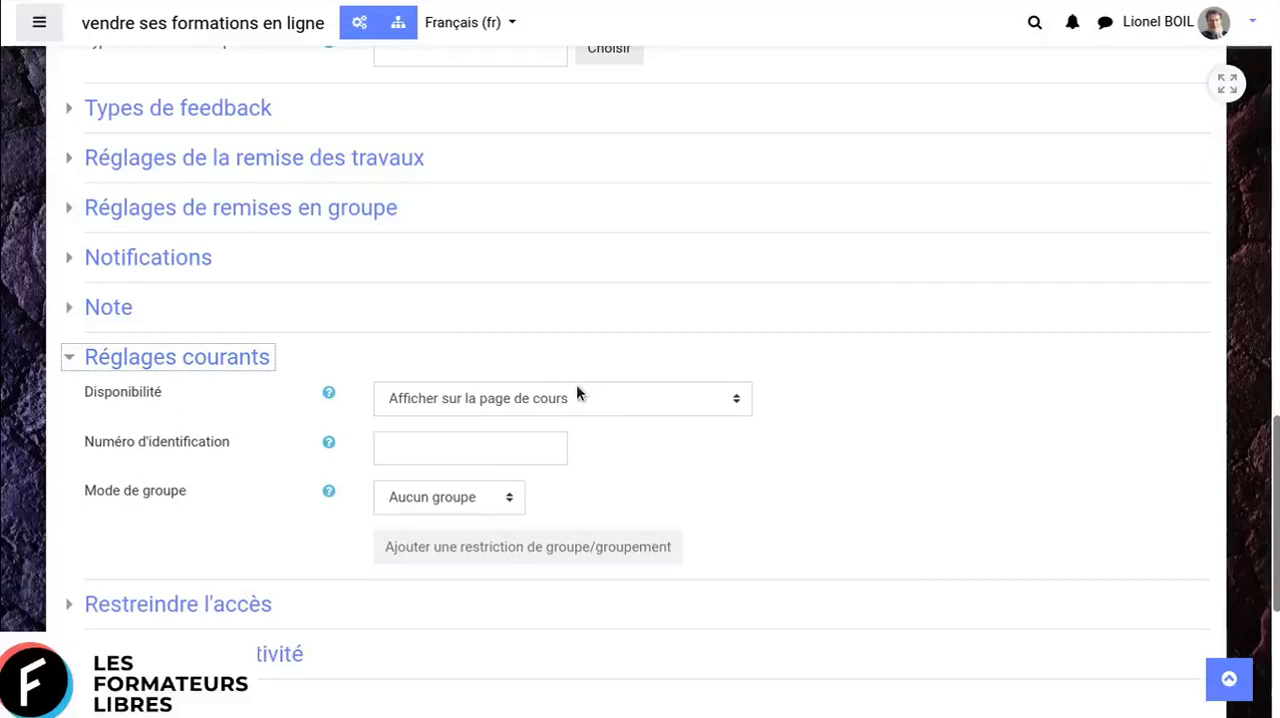
left_click(77, 360)
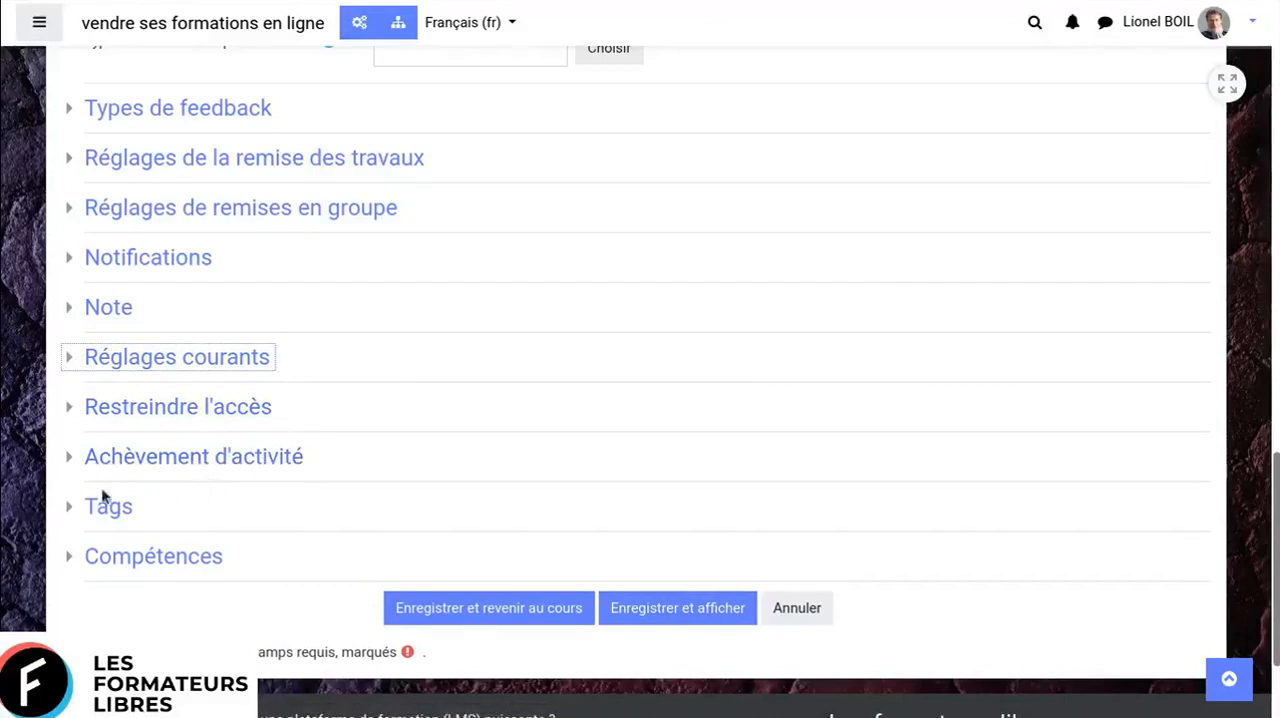
left_click(791, 611)
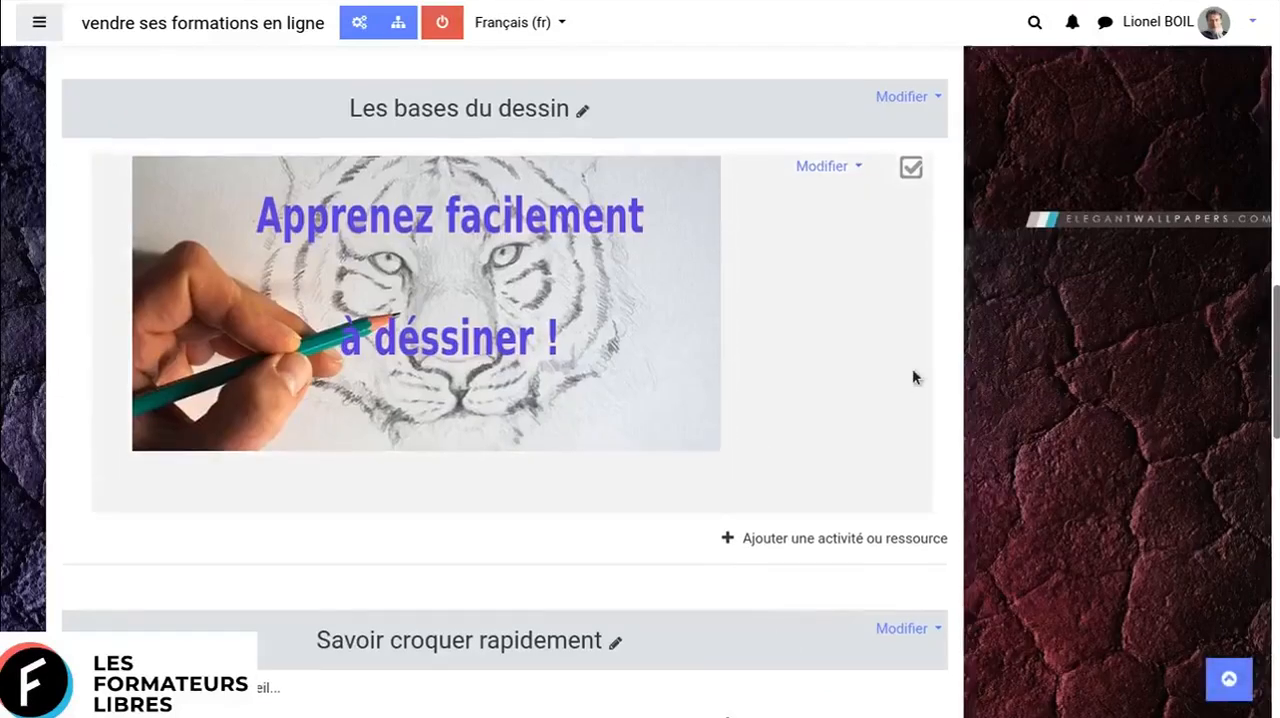
- Continue the last attempt of "test sur le dessin" to view its question, and return to the "Apprendre à dessiner" course
left_click(427, 300)
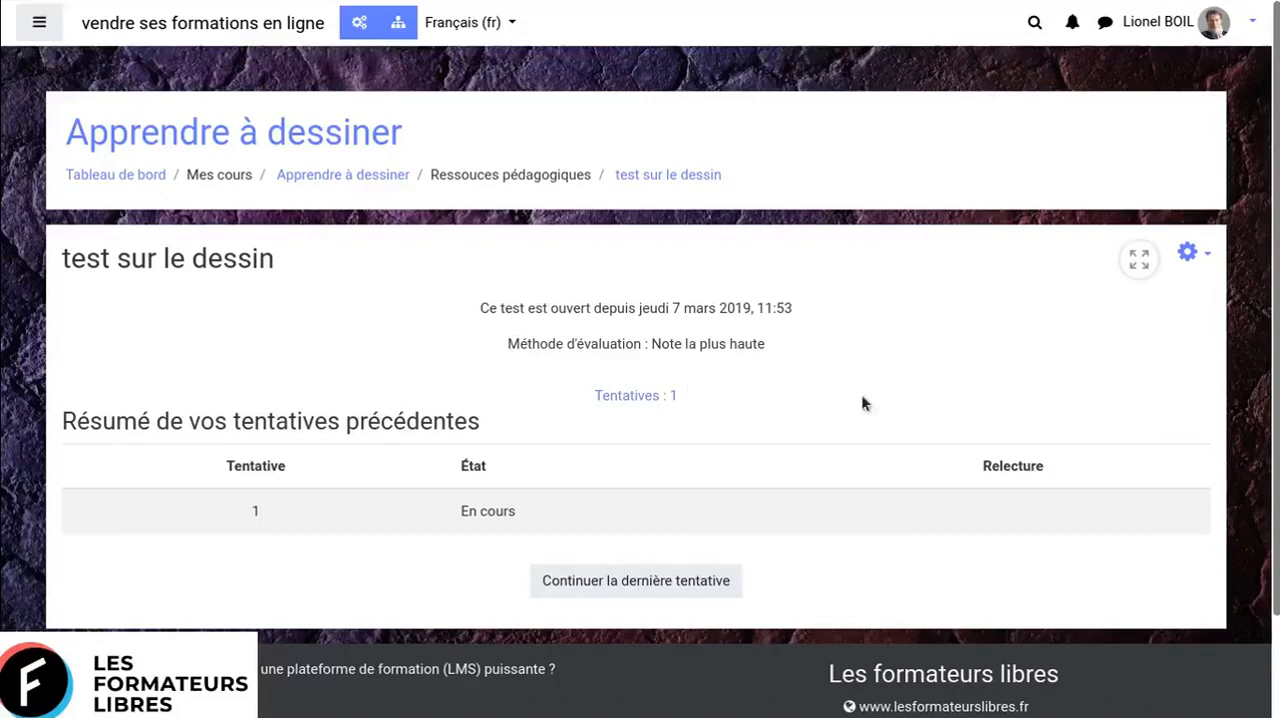
left_click(646, 588)
left_click(651, 581)
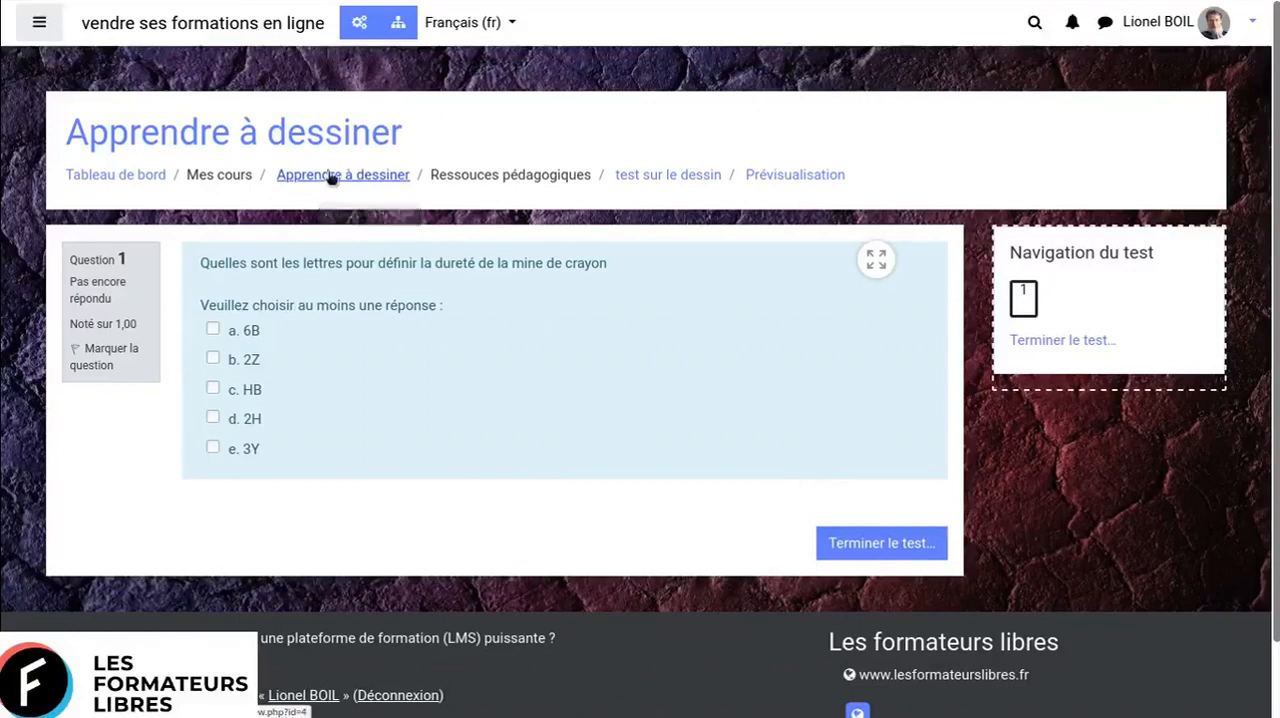
left_click(398, 179)
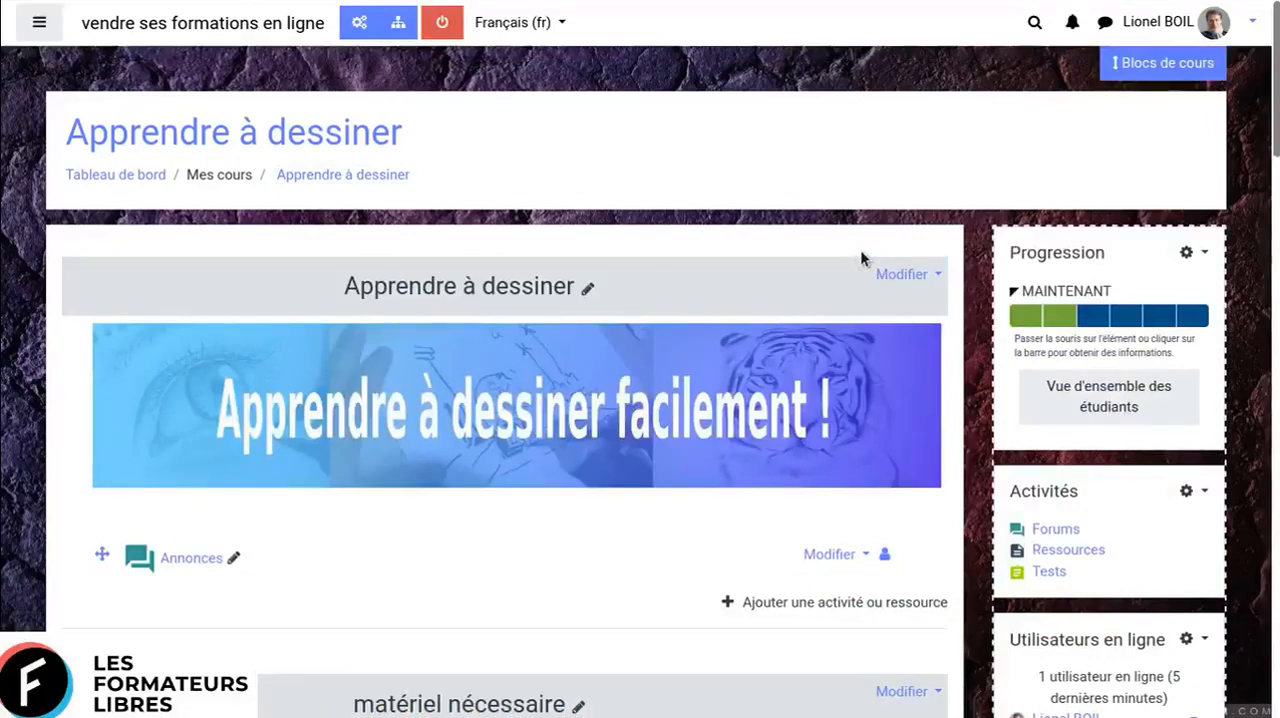
- Examine which blocks can be added in the course blocks area, and close the area without adding any
scroll(861, 258, "down", 3)
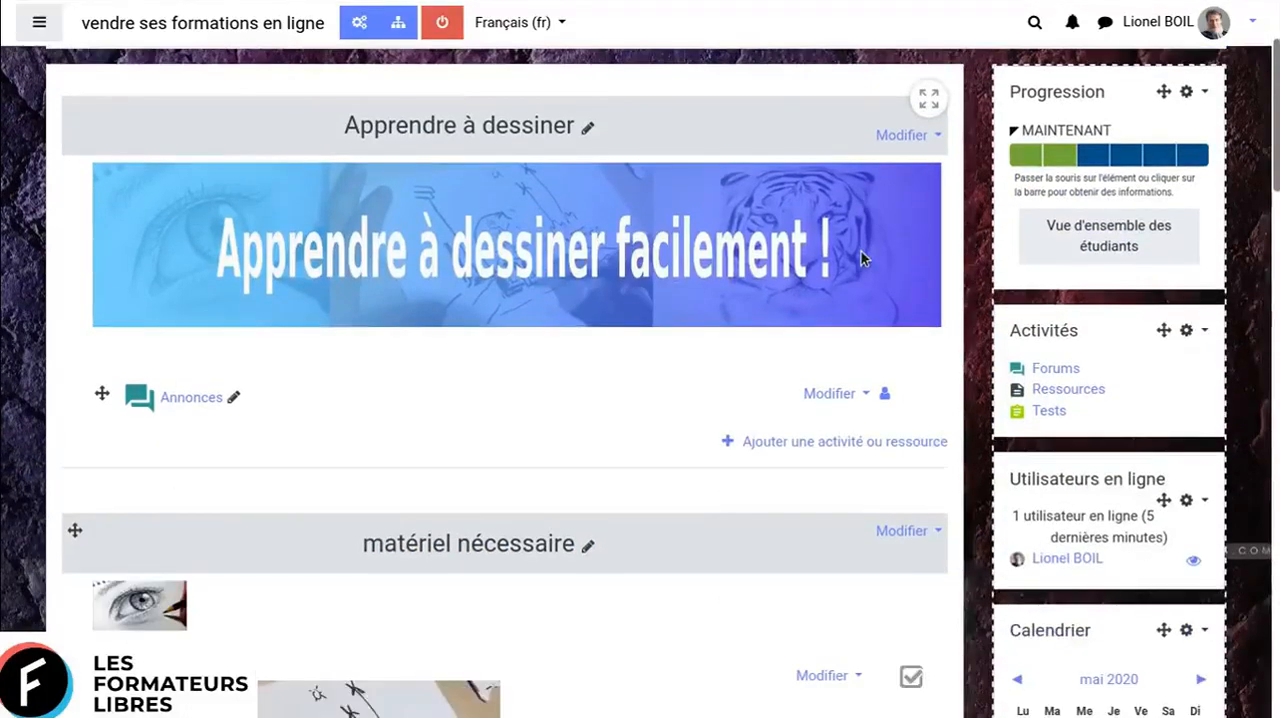
scroll(857, 258, "up", 3)
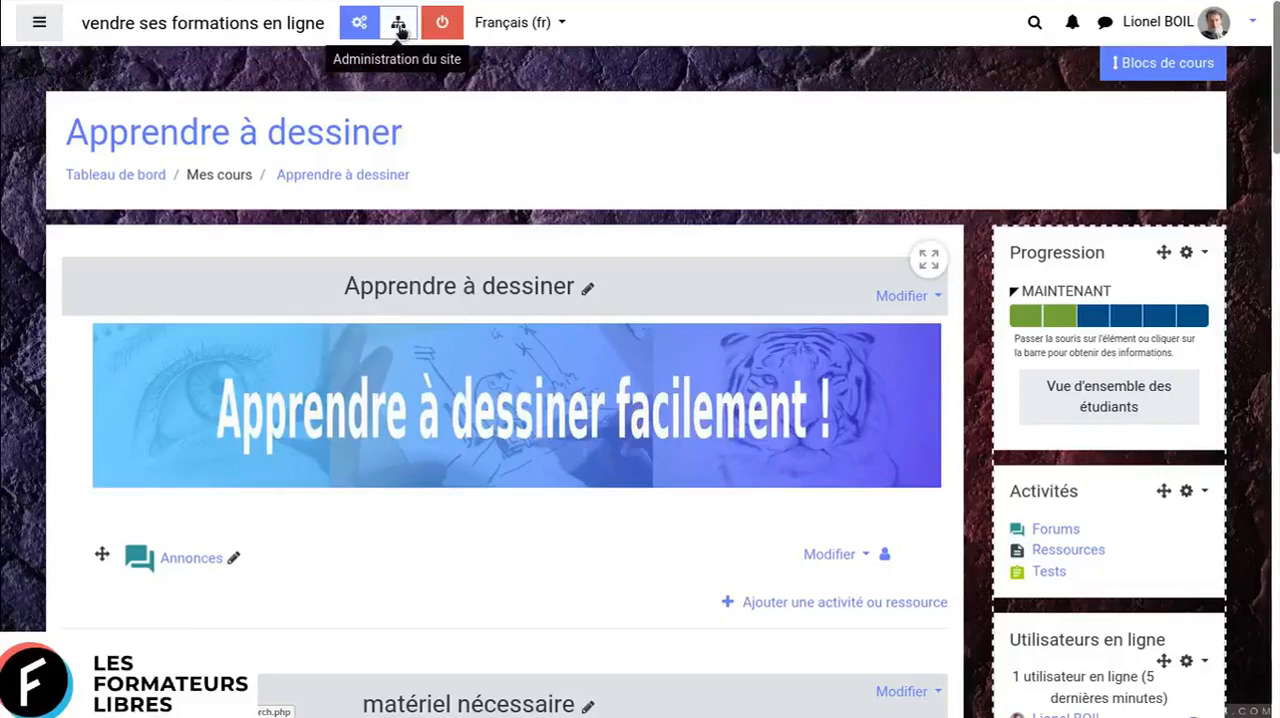
left_click(1180, 67)
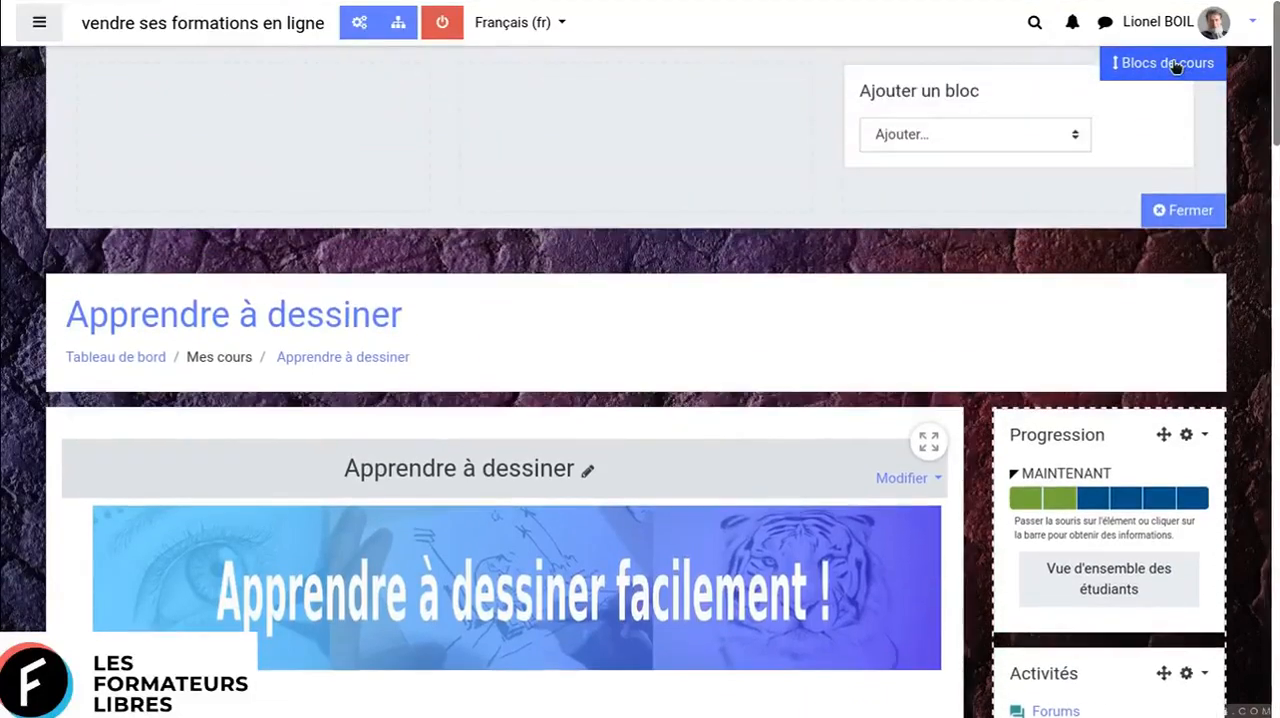
mouse_move(1176, 500)
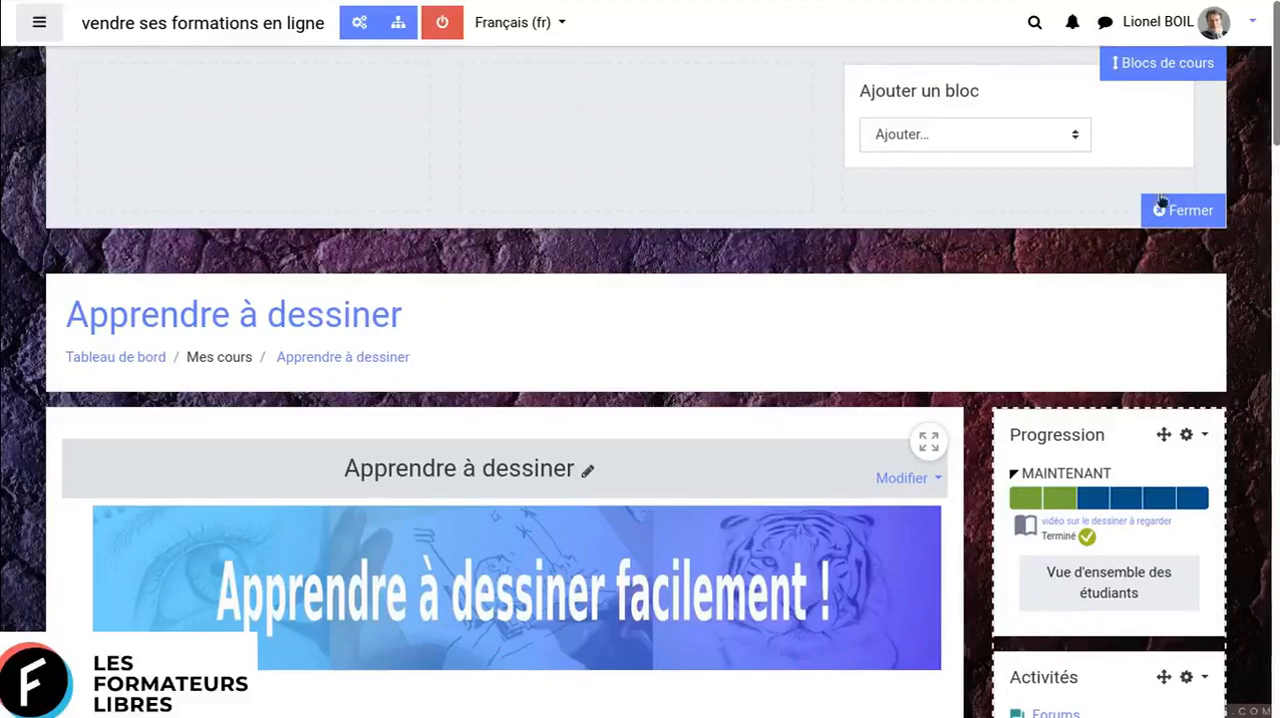
left_click(1064, 137)
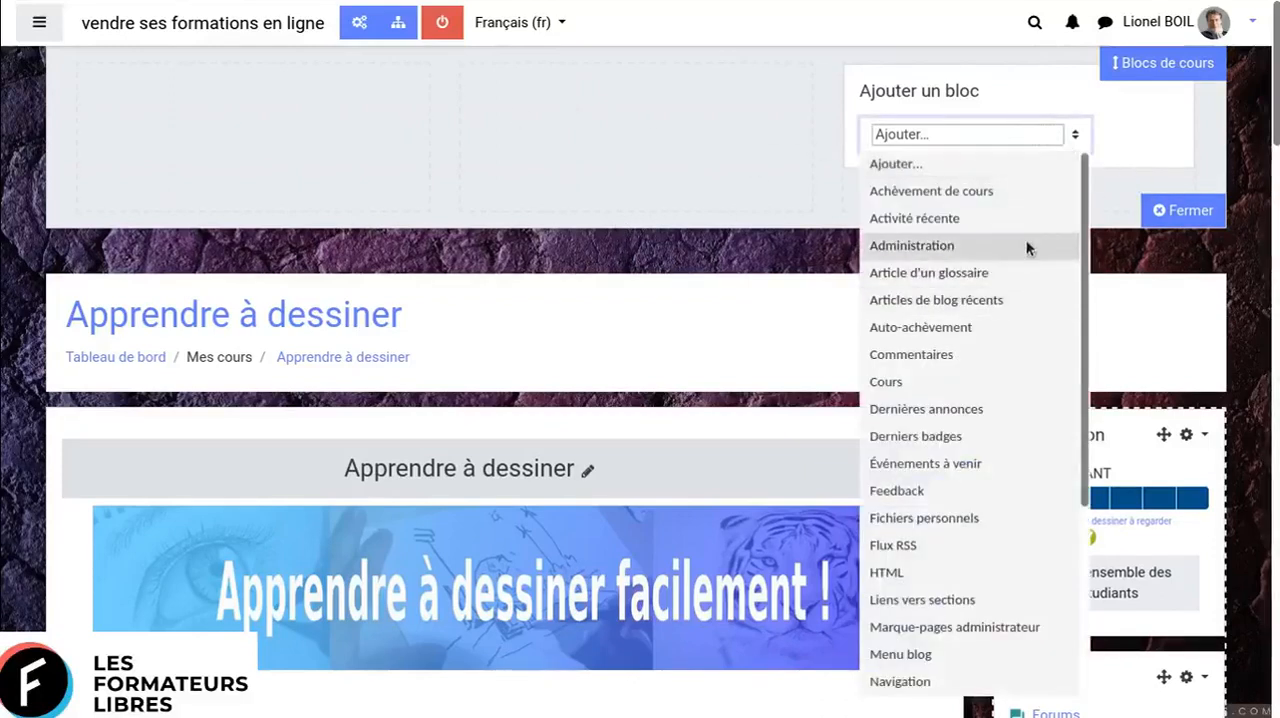
scroll(1026, 247, "down", 3)
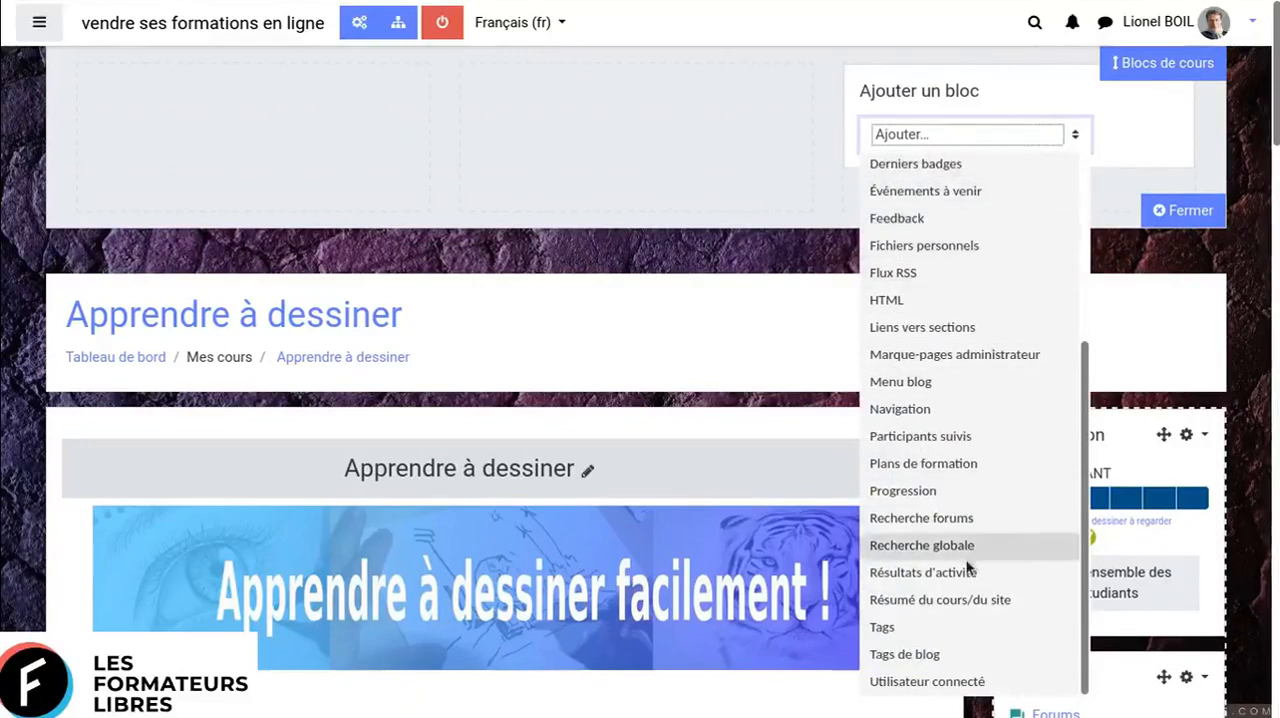
scroll(967, 568, "up", 3)
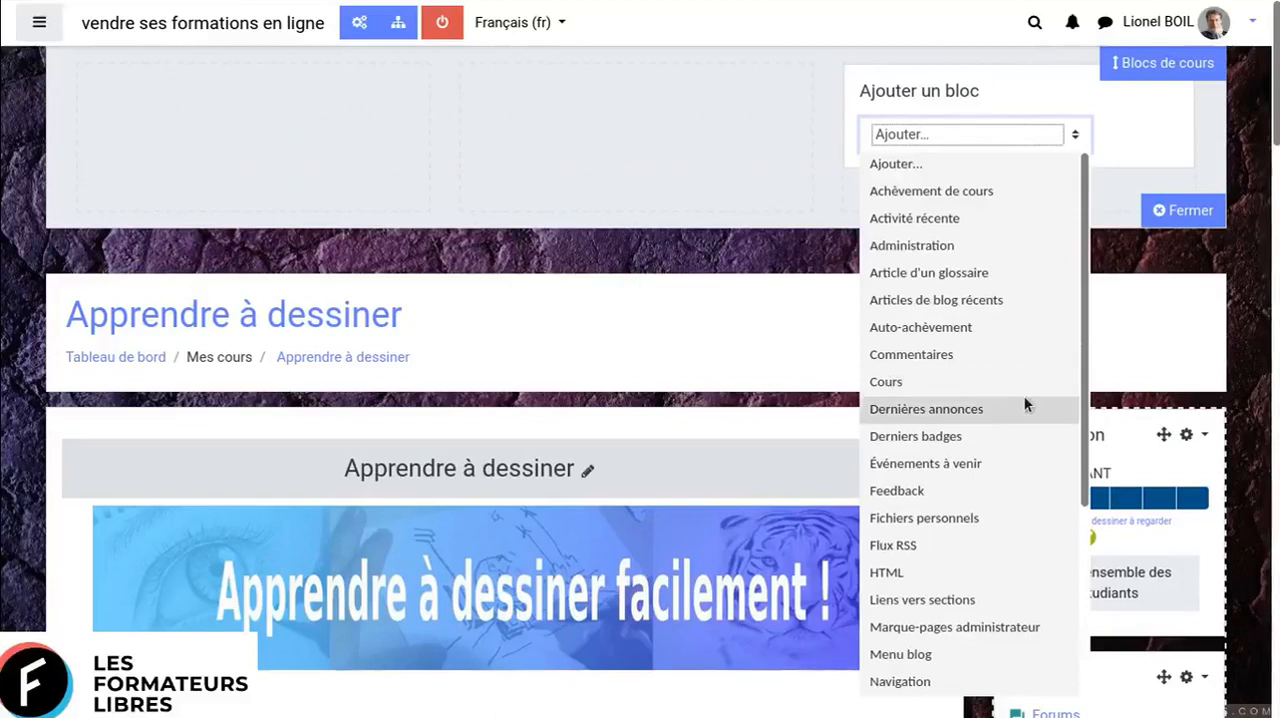
left_click(1183, 292)
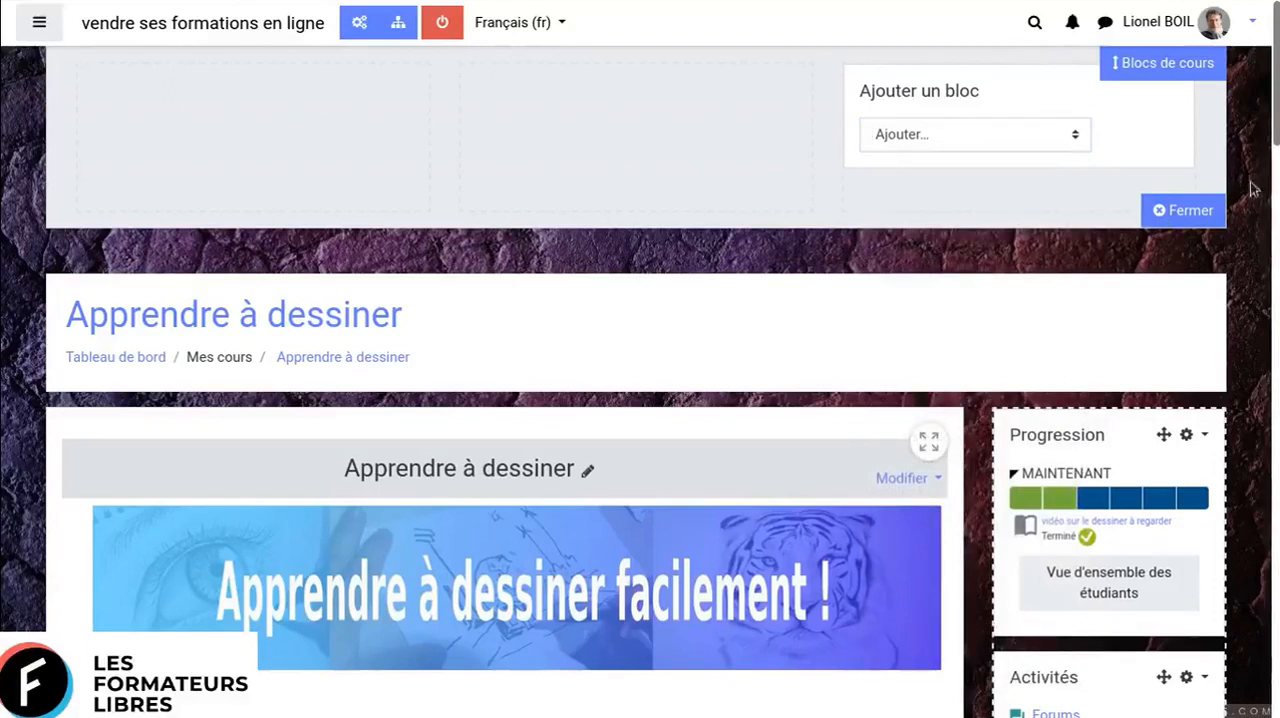
left_click(1201, 210)
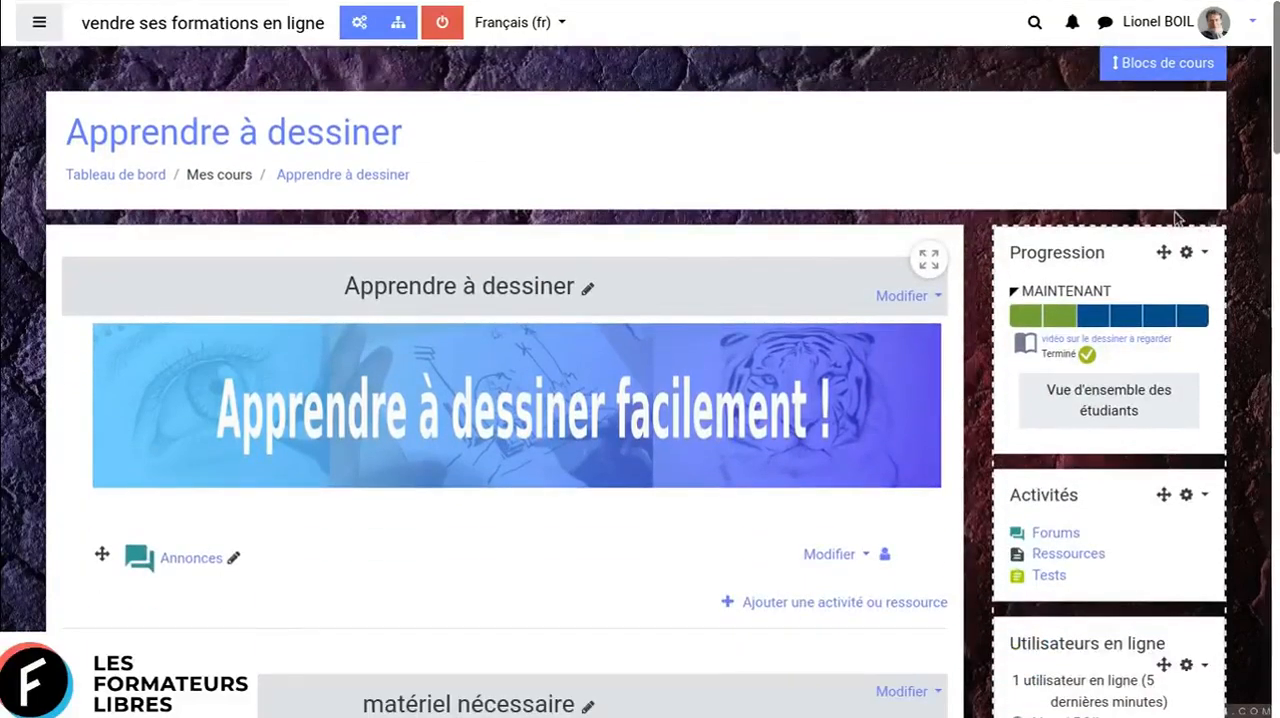
- Open the site administration and review its general settings categories with the content area expanded to full width
left_click(397, 30)
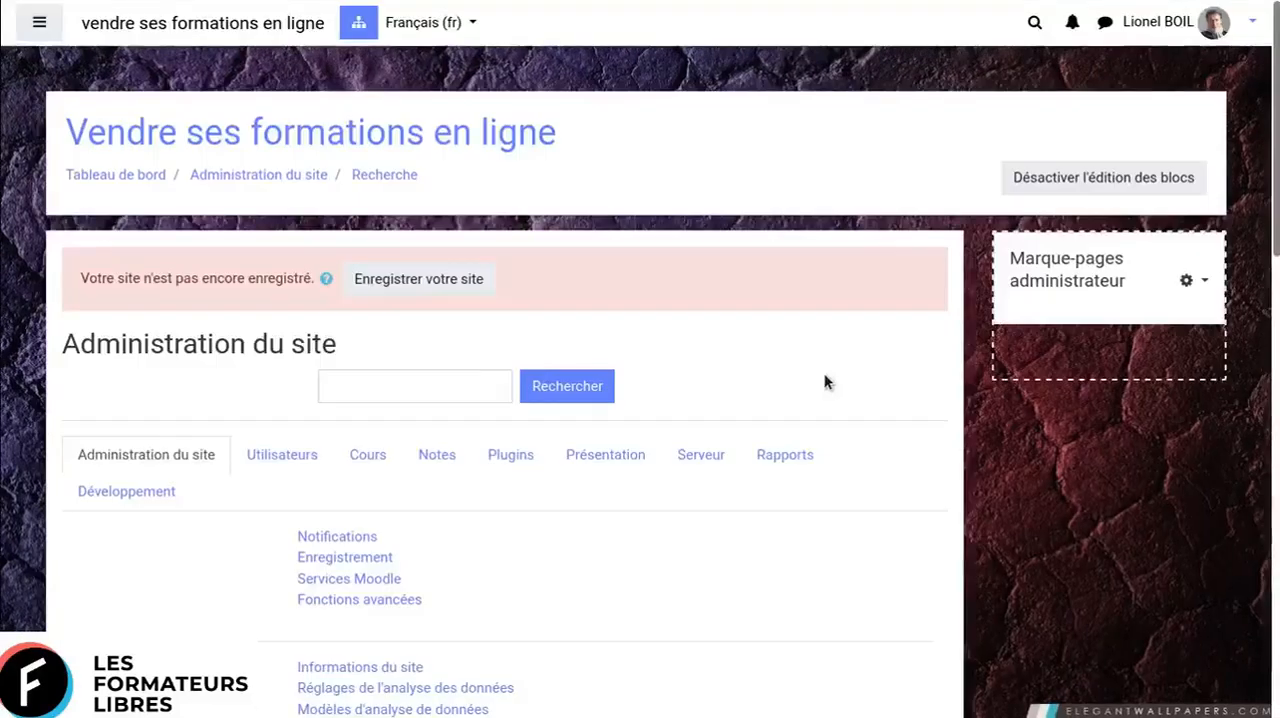
scroll(920, 353, "down", 1)
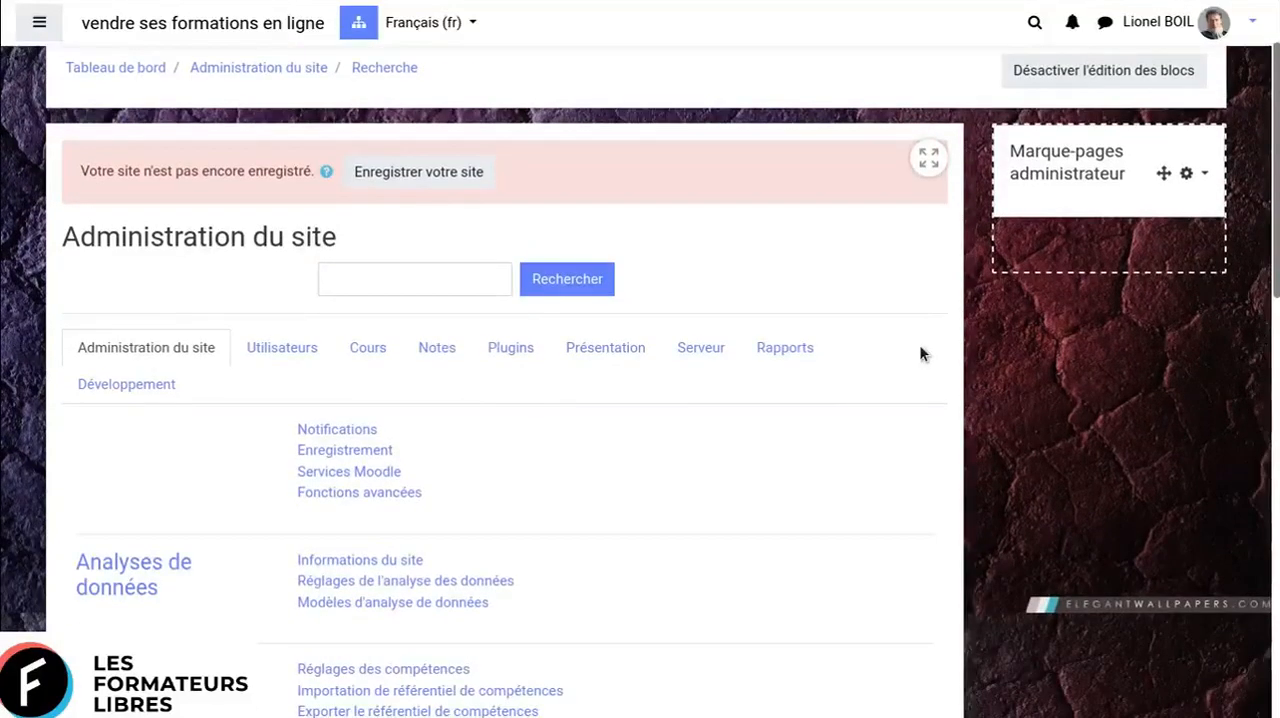
scroll(920, 353, "down", 1)
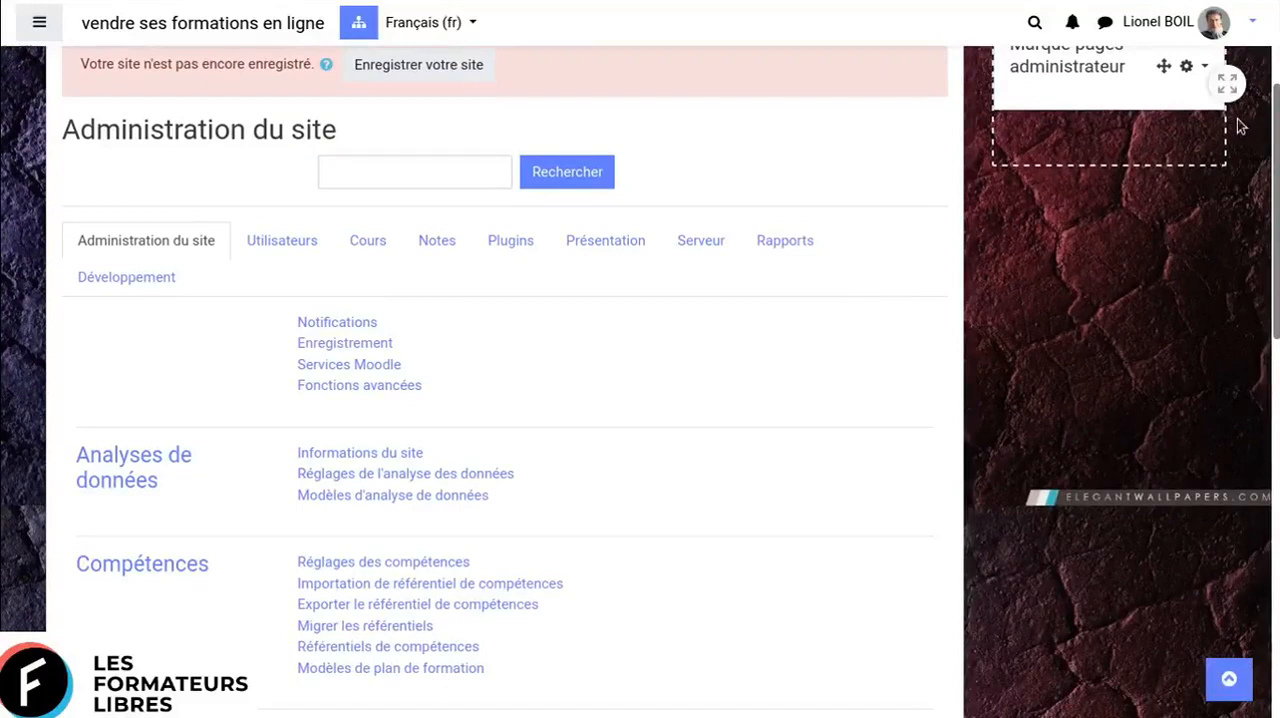
left_click(1228, 85)
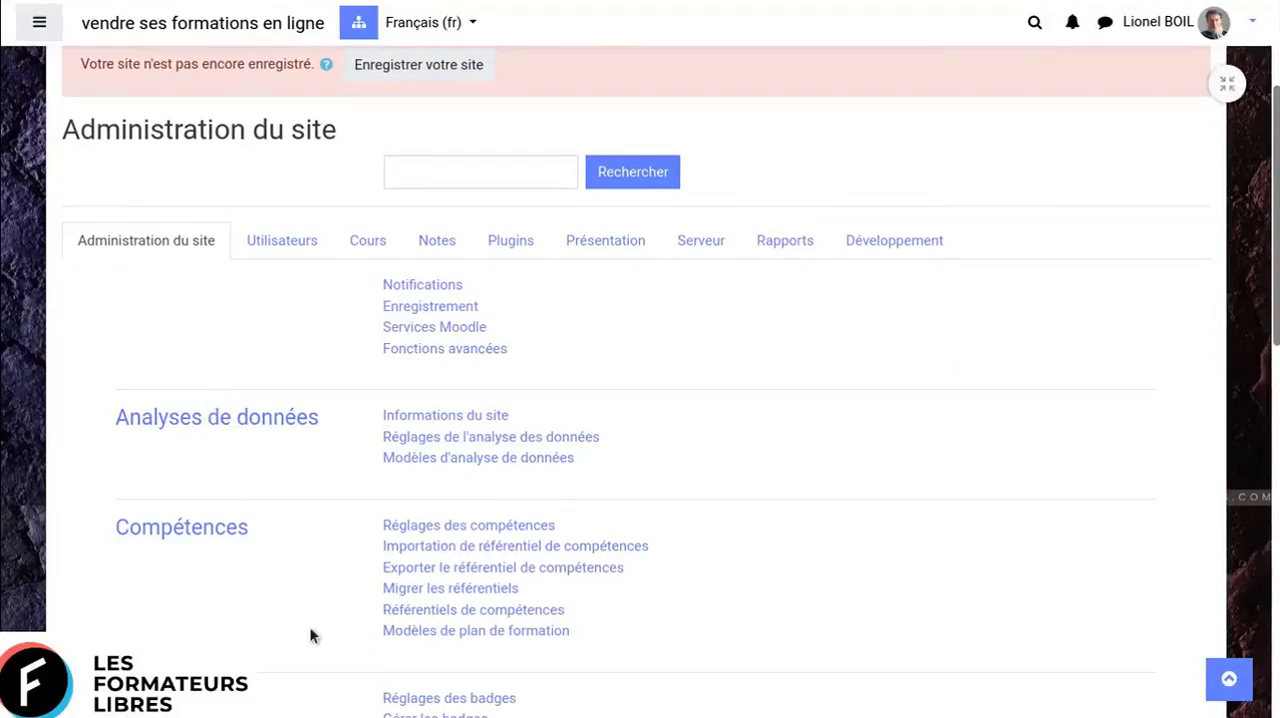
scroll(310, 634, "down", 2)
scroll(272, 540, "up", 1)
scroll(273, 545, "down", 4)
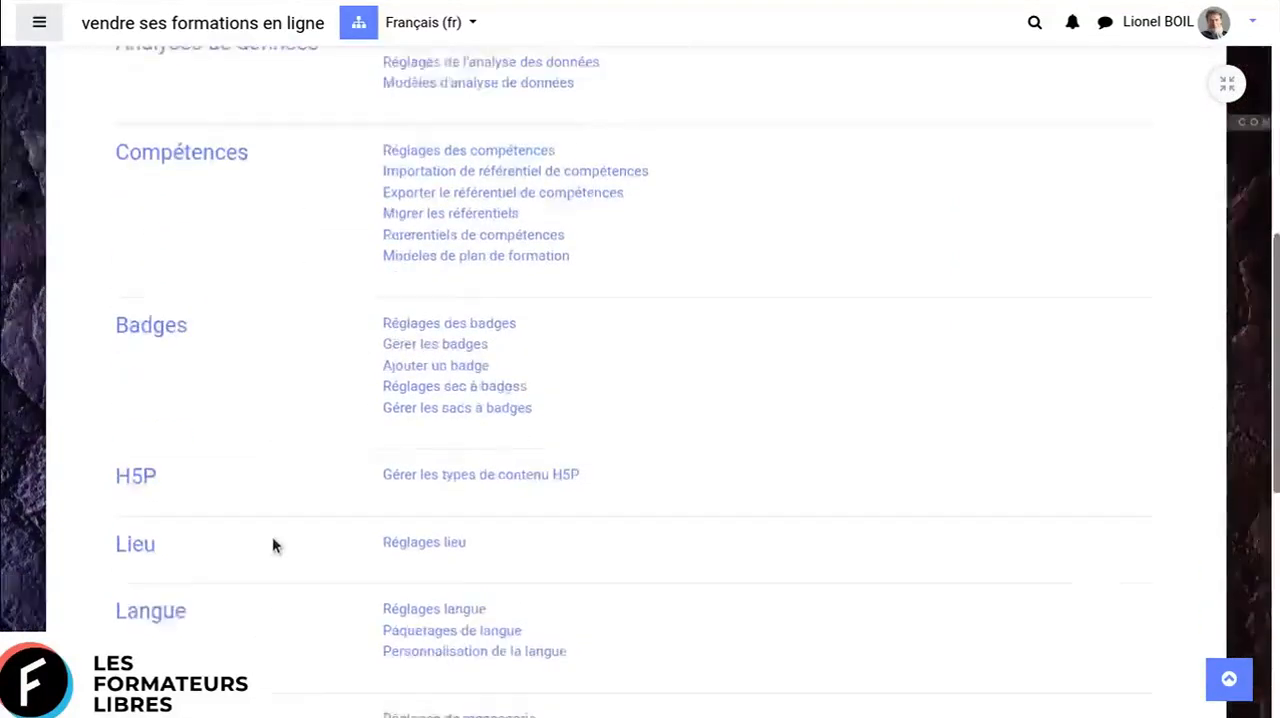
scroll(837, 515, "up", 6)
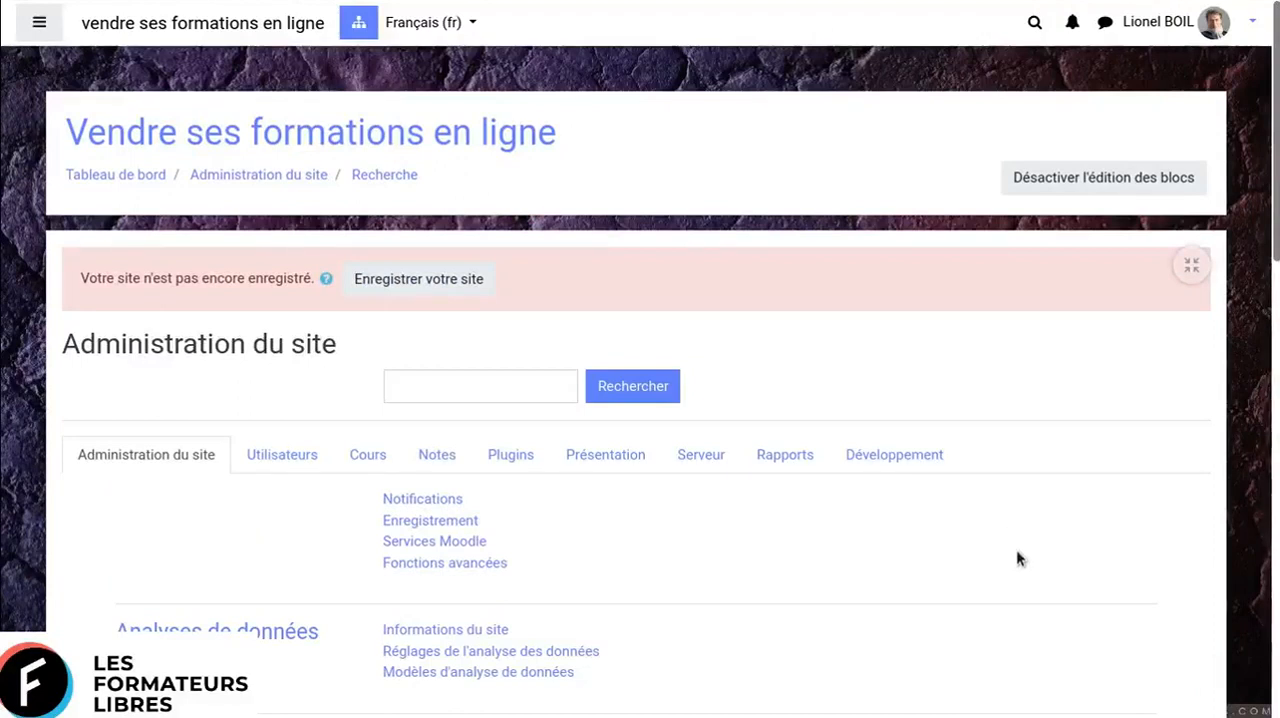
- Open Définition des rôles from the Utilisateurs administration settings, and open the Enseignant role for editing
left_click(279, 462)
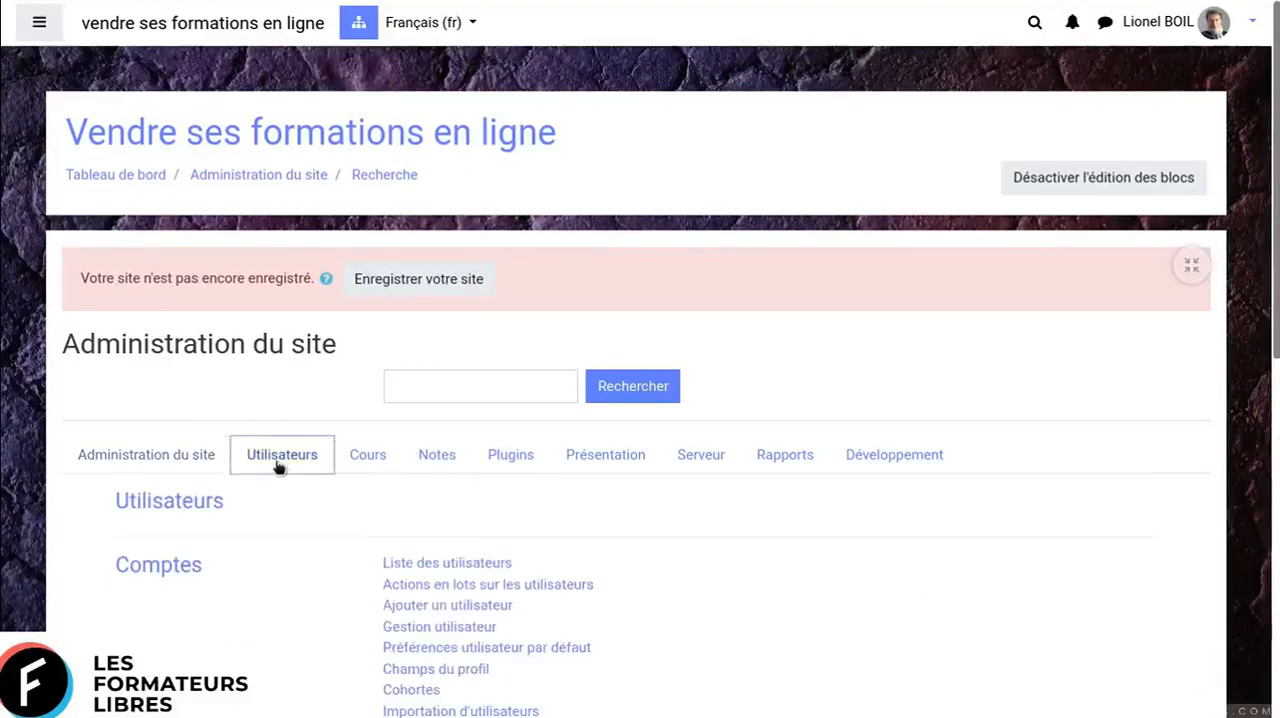
scroll(571, 543, "down", 2)
scroll(571, 545, "down", 1)
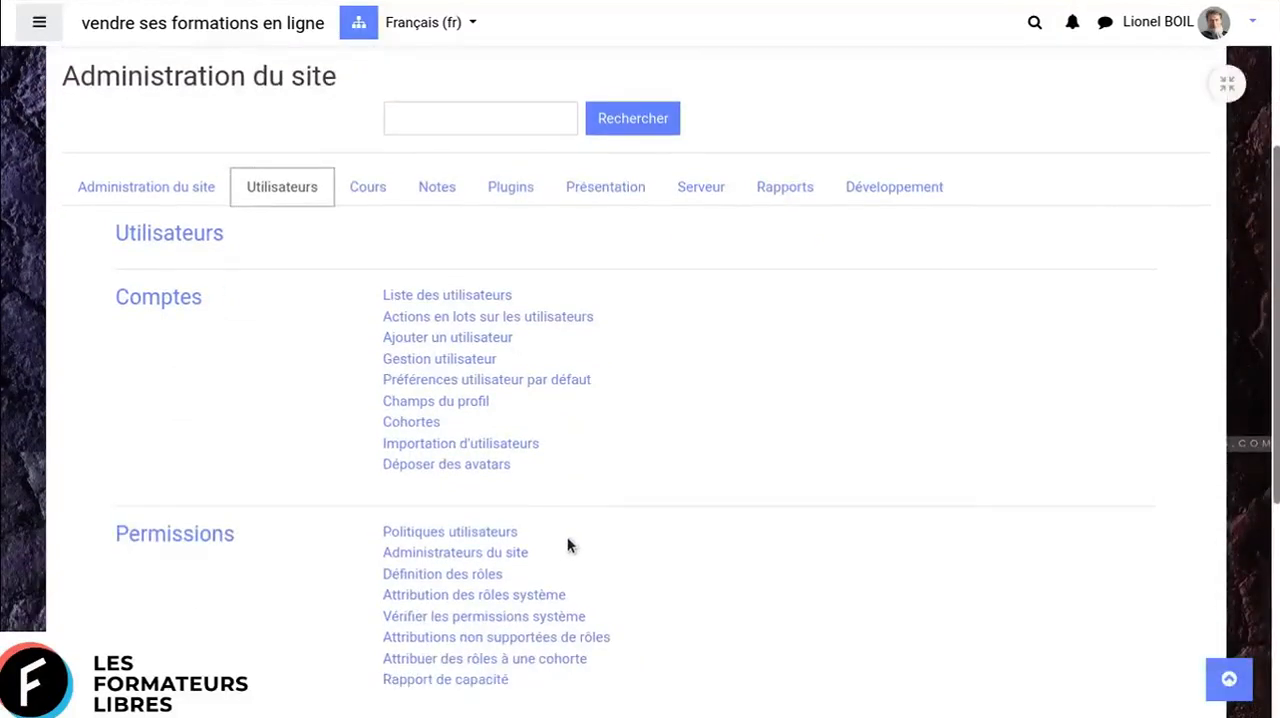
left_click(450, 578)
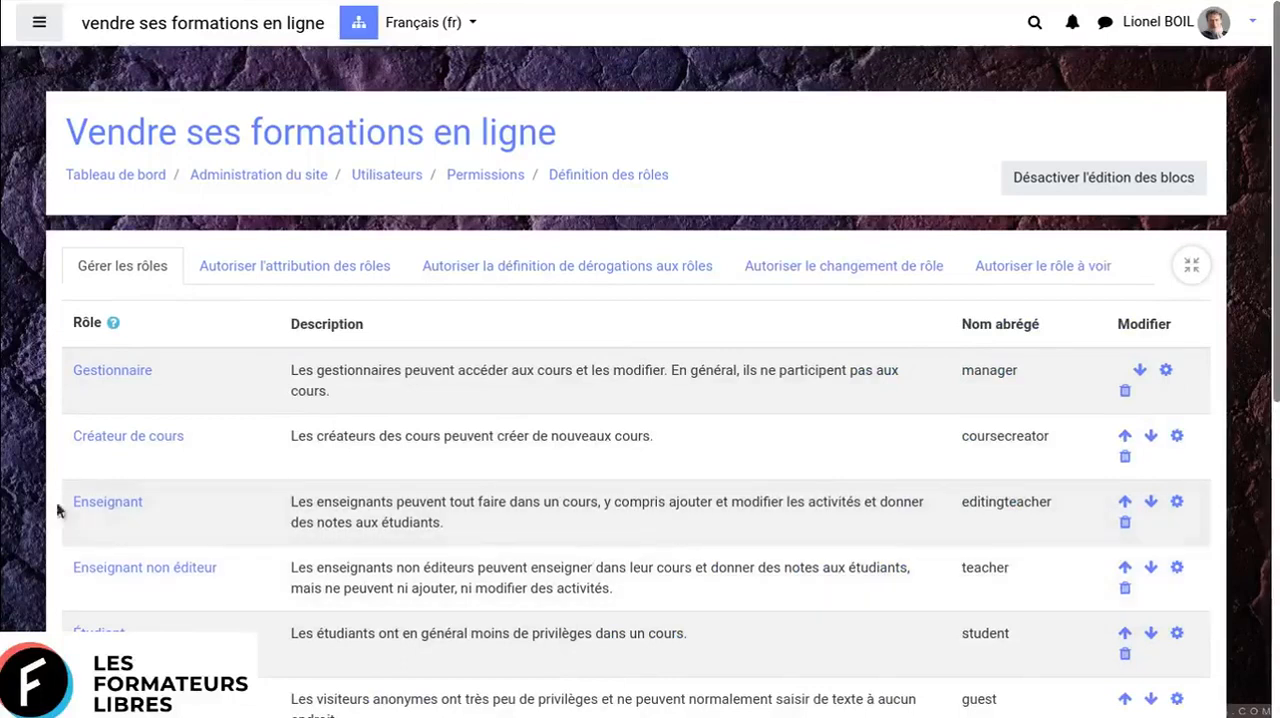
left_click(1175, 503)
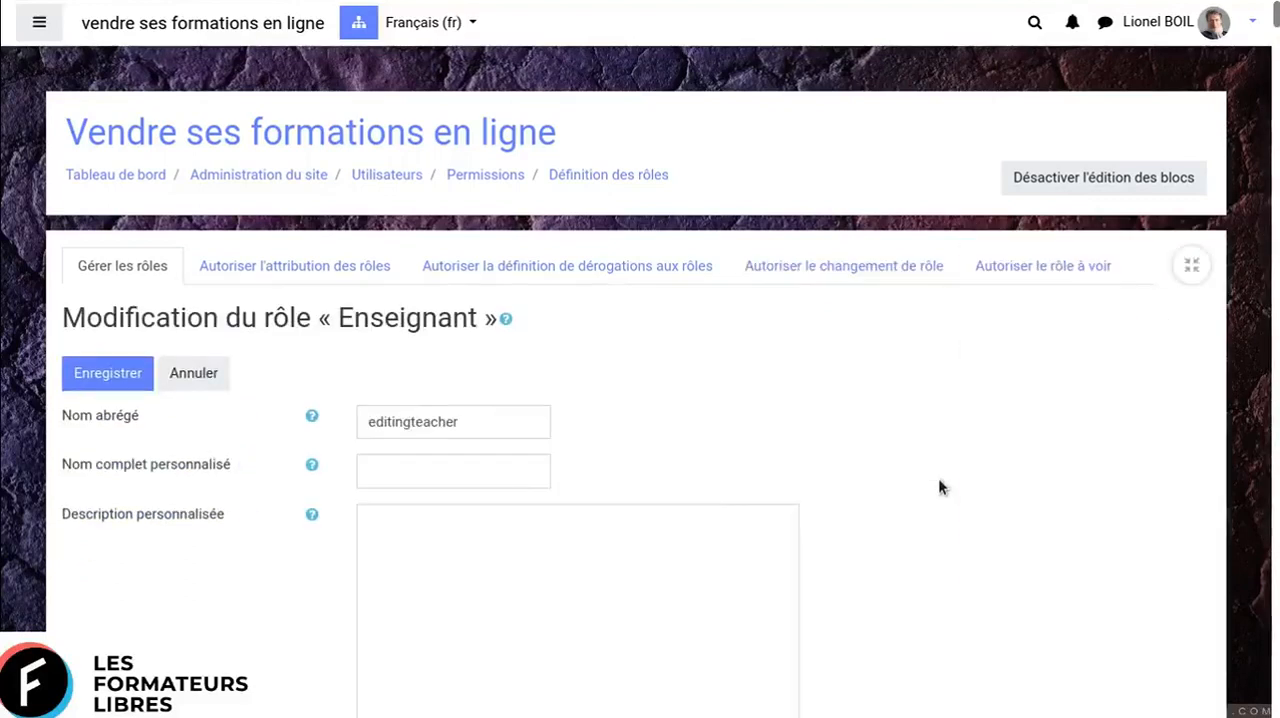
- Examine the Enseignant role's template, assignable context types and the roles it may assign, override, switch to and view
scroll(939, 481, "down", 2)
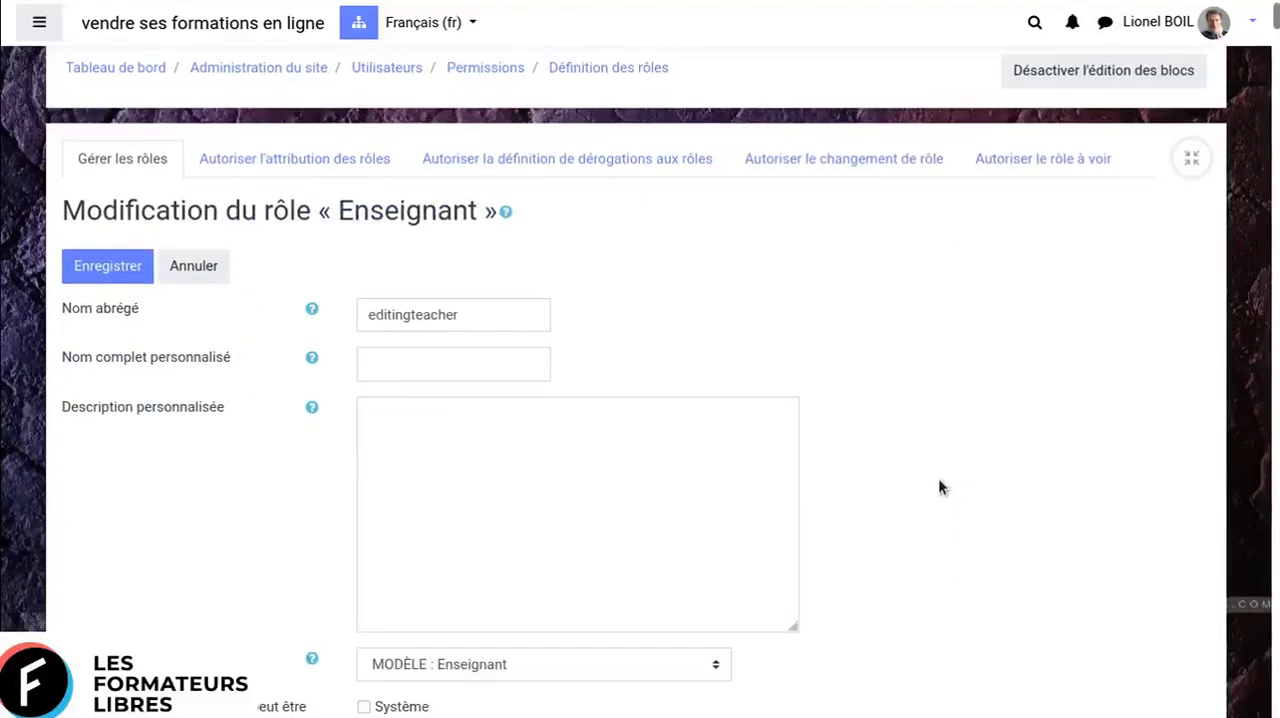
scroll(938, 487, "down", 1)
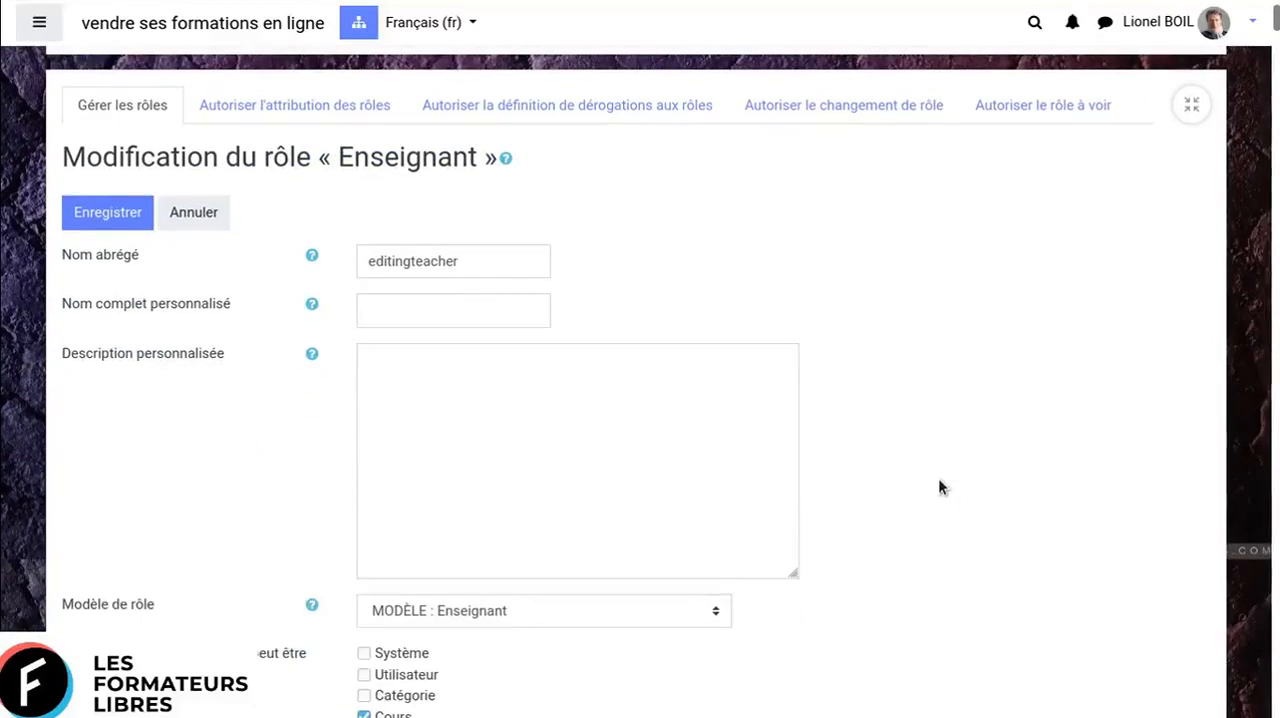
scroll(938, 487, "down", 3)
scroll(938, 487, "down", 2)
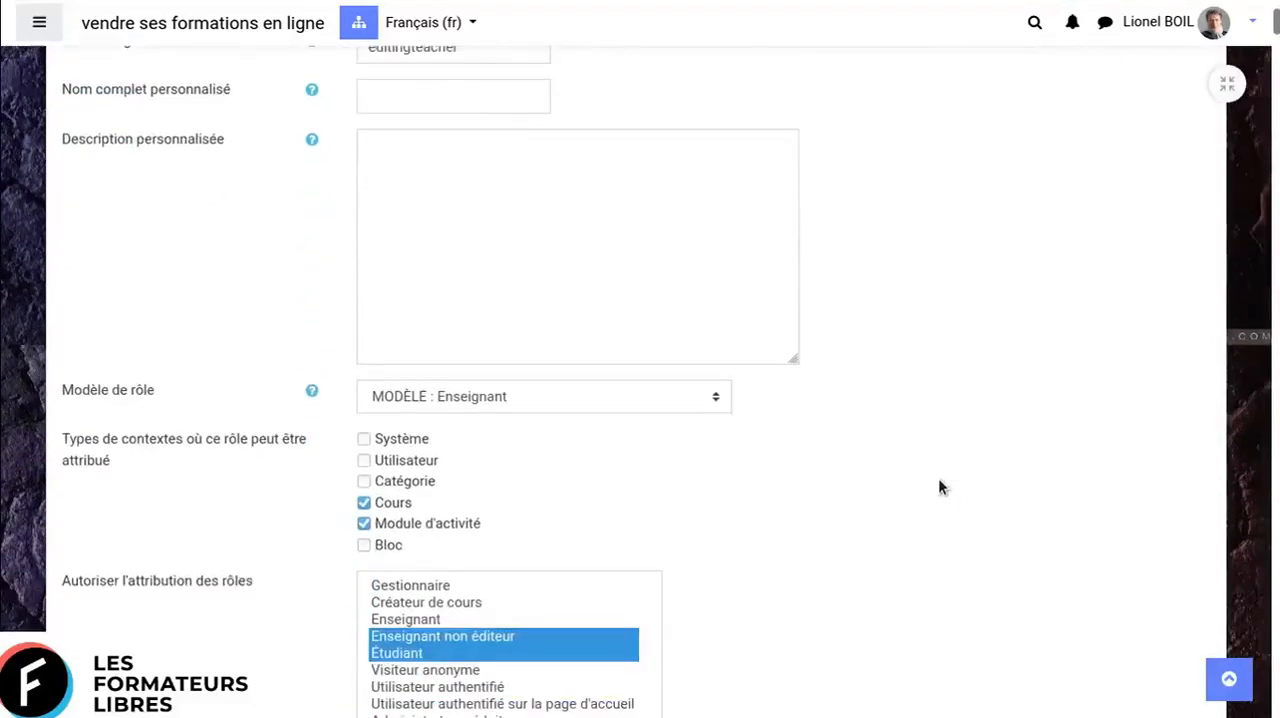
scroll(829, 471, "down", 2)
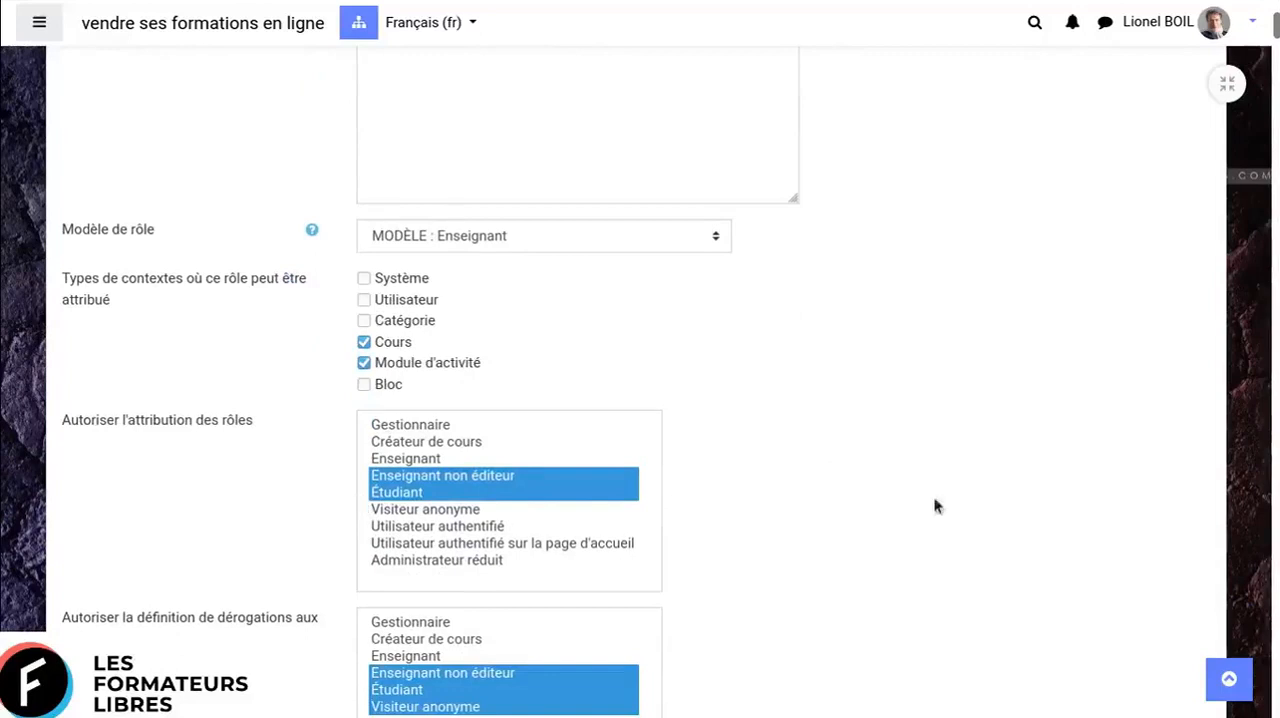
scroll(883, 385, "down", 2)
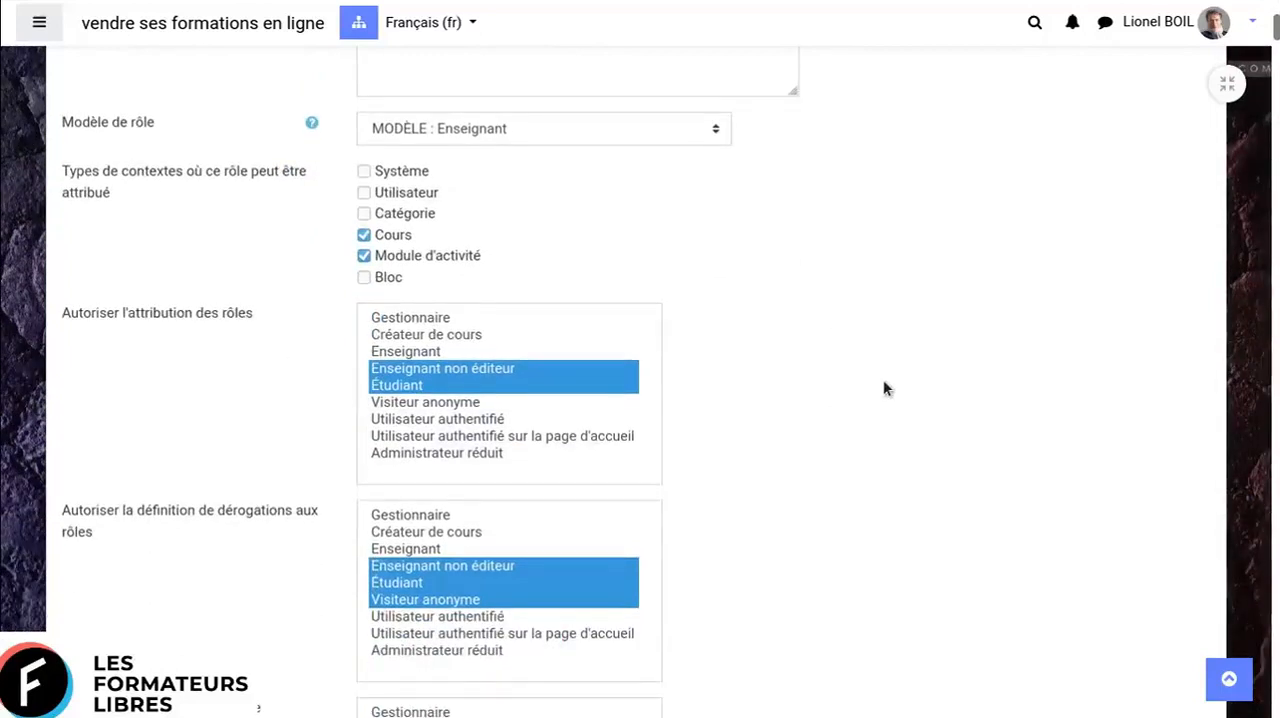
scroll(883, 383, "down", 5)
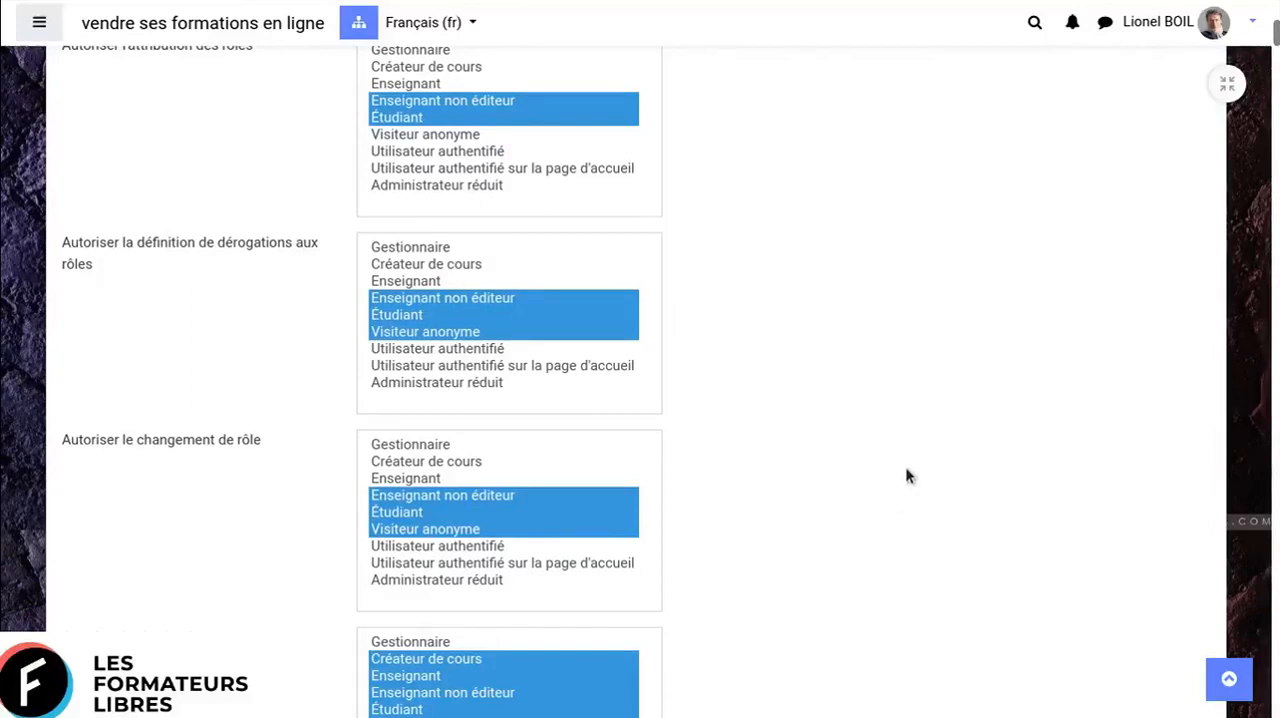
scroll(907, 476, "down", 3)
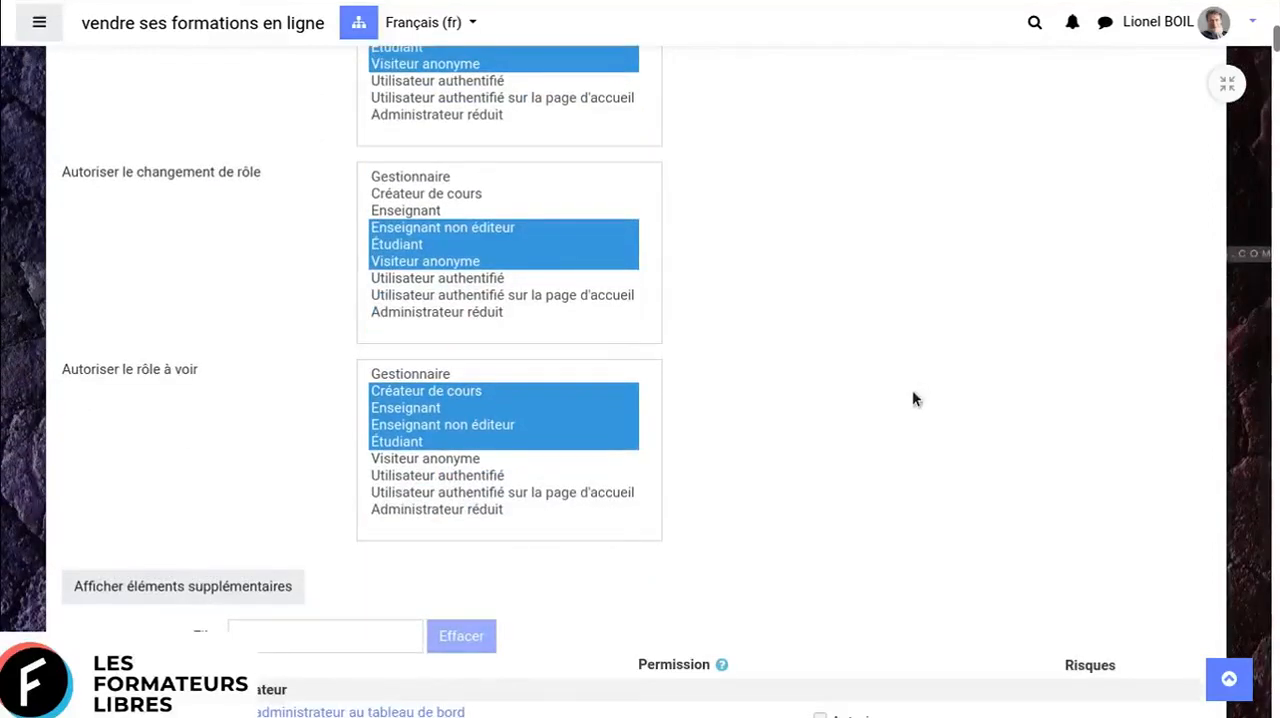
- Review the Enseignant role's capability list with its permissions and risks, and return to the start of the form
scroll(912, 398, "down", 3)
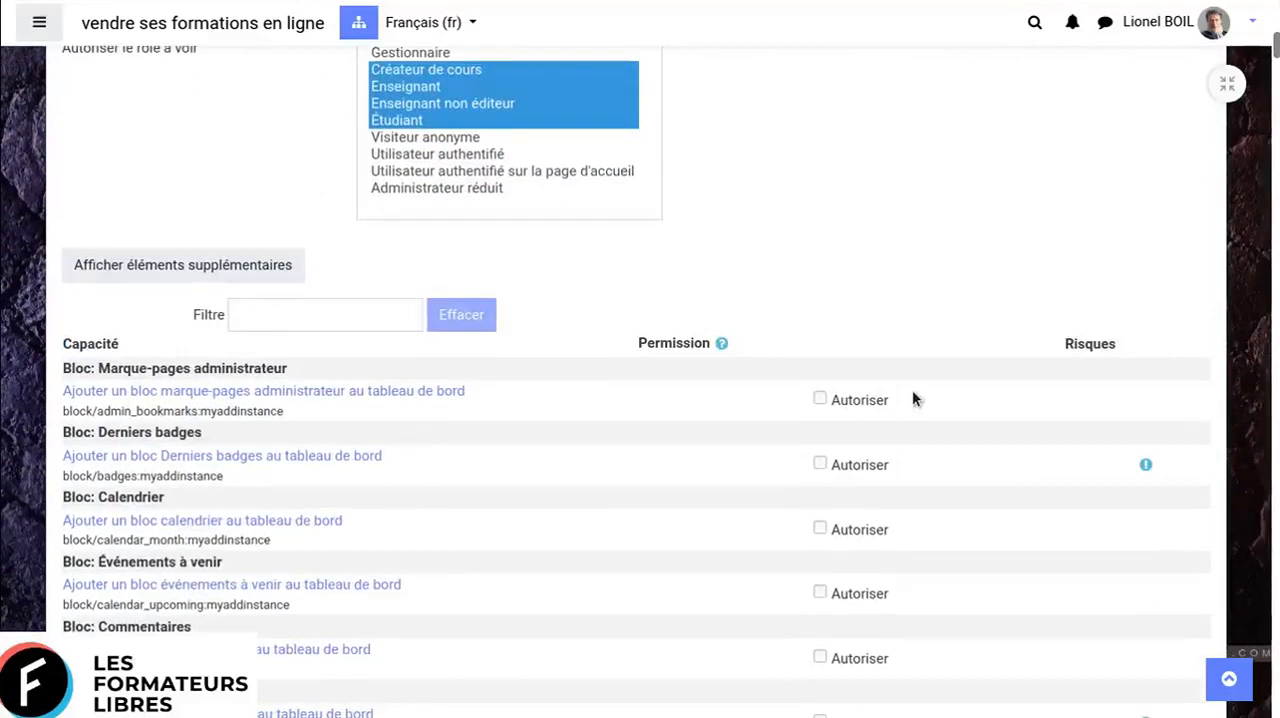
scroll(1043, 372, "down", 2)
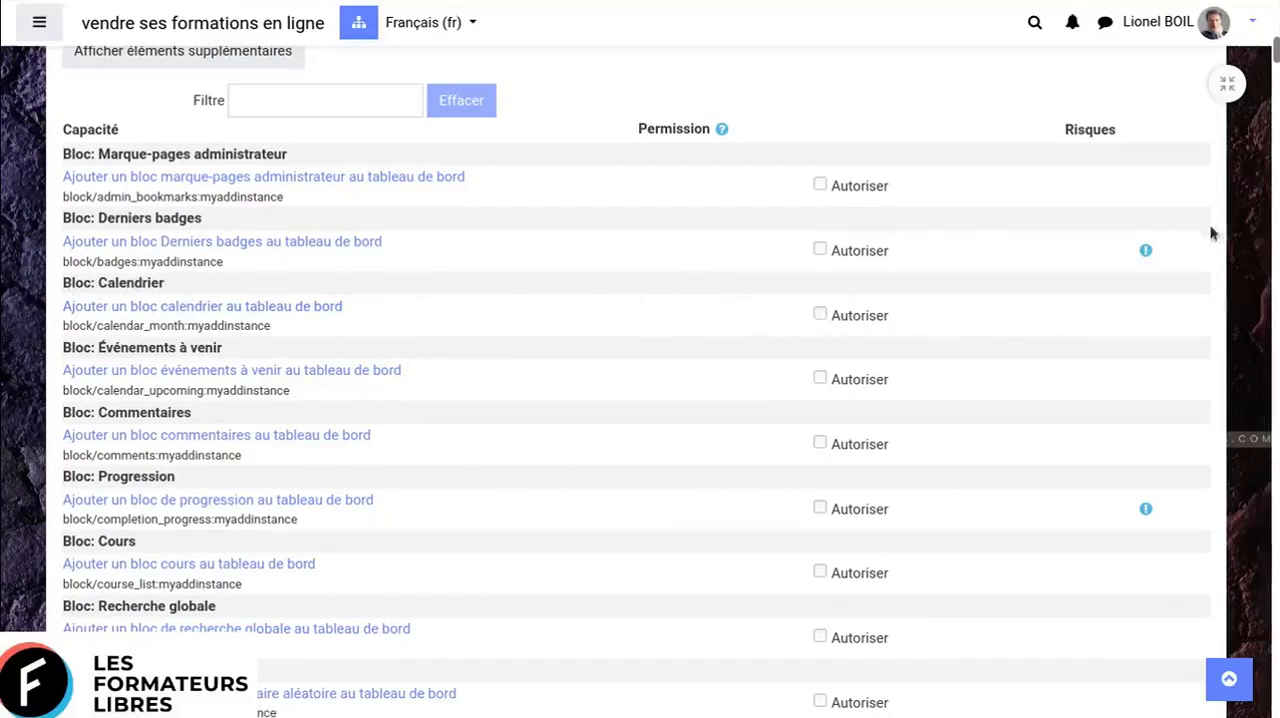
scroll(1183, 255, "down", 8)
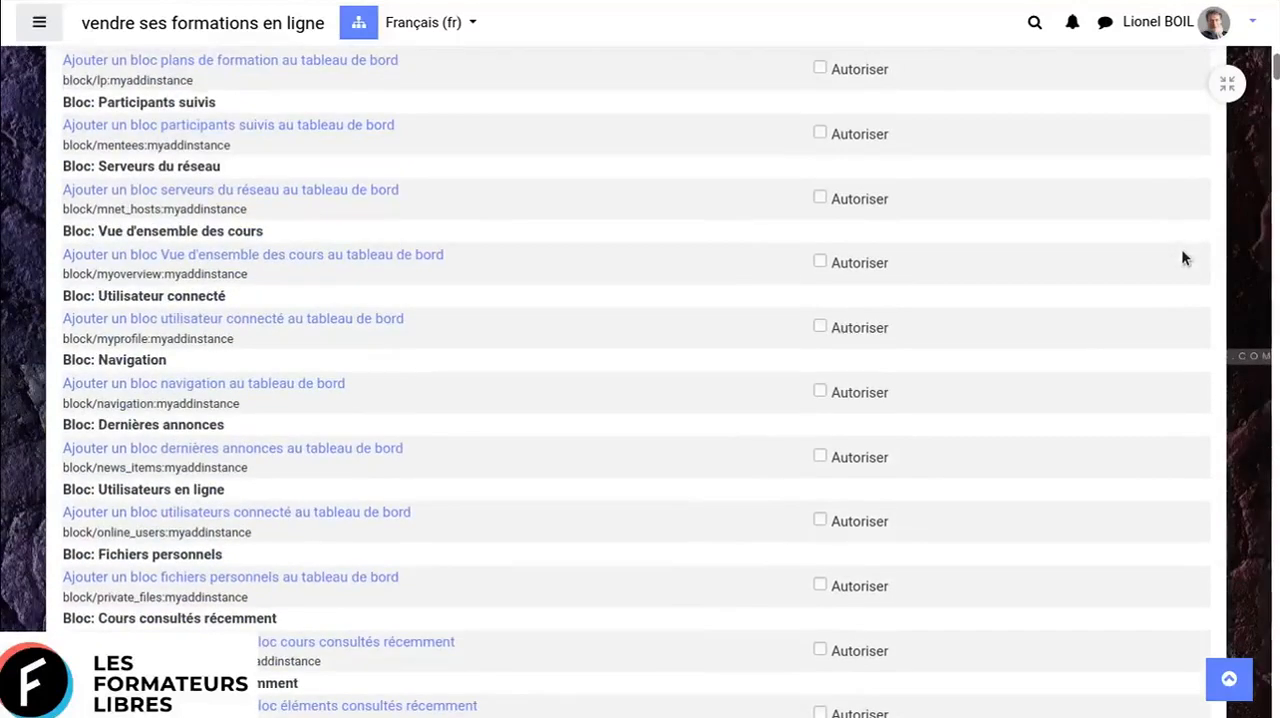
scroll(1183, 257, "down", 5)
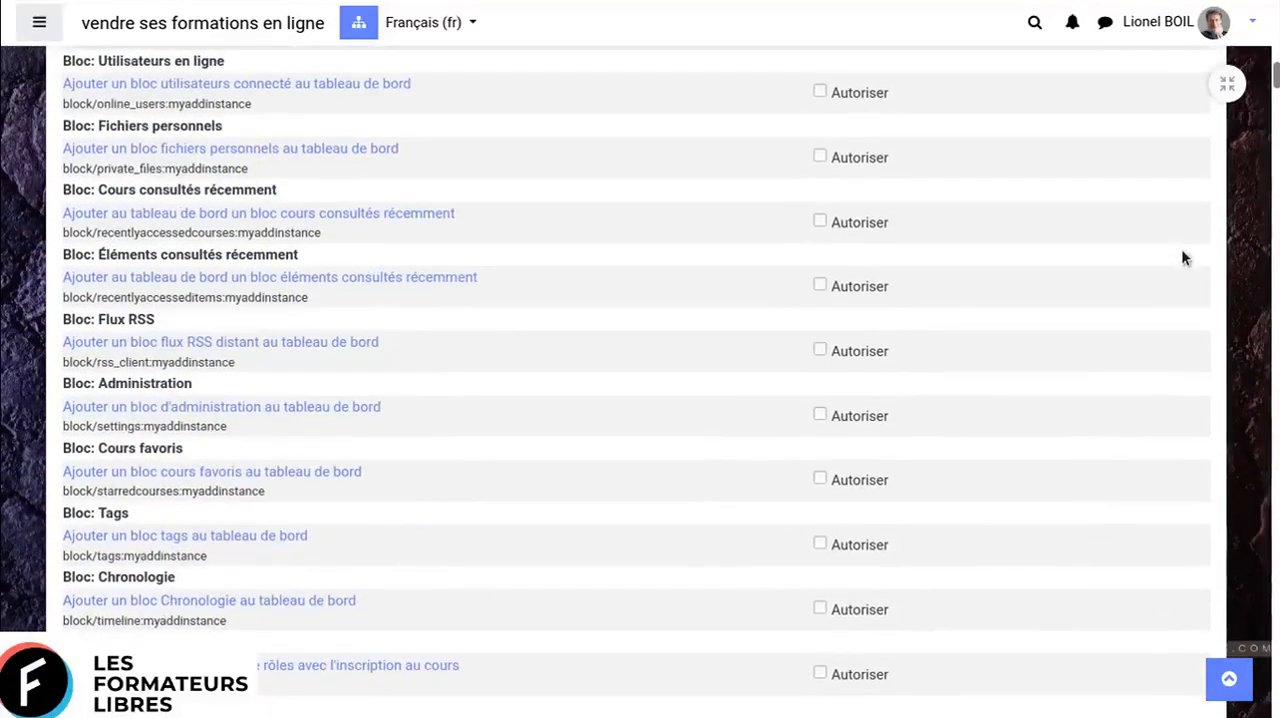
scroll(1181, 257, "down", 12)
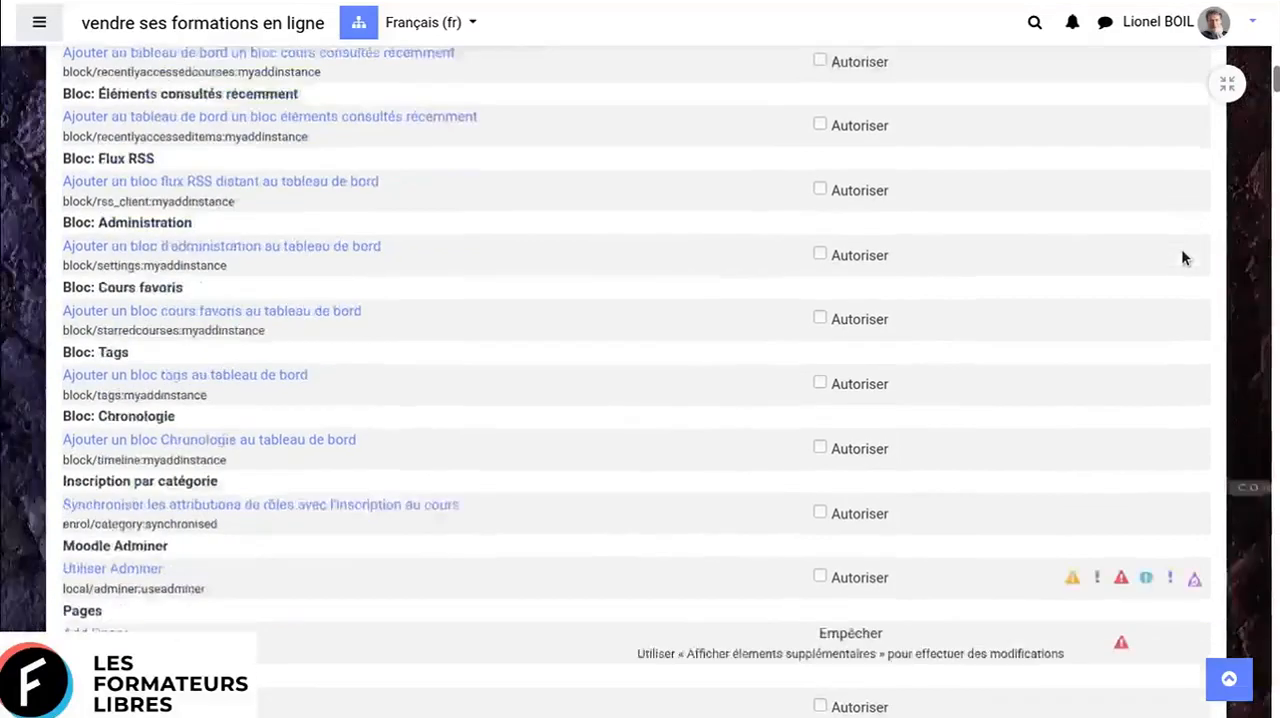
scroll(1181, 257, "down", 10)
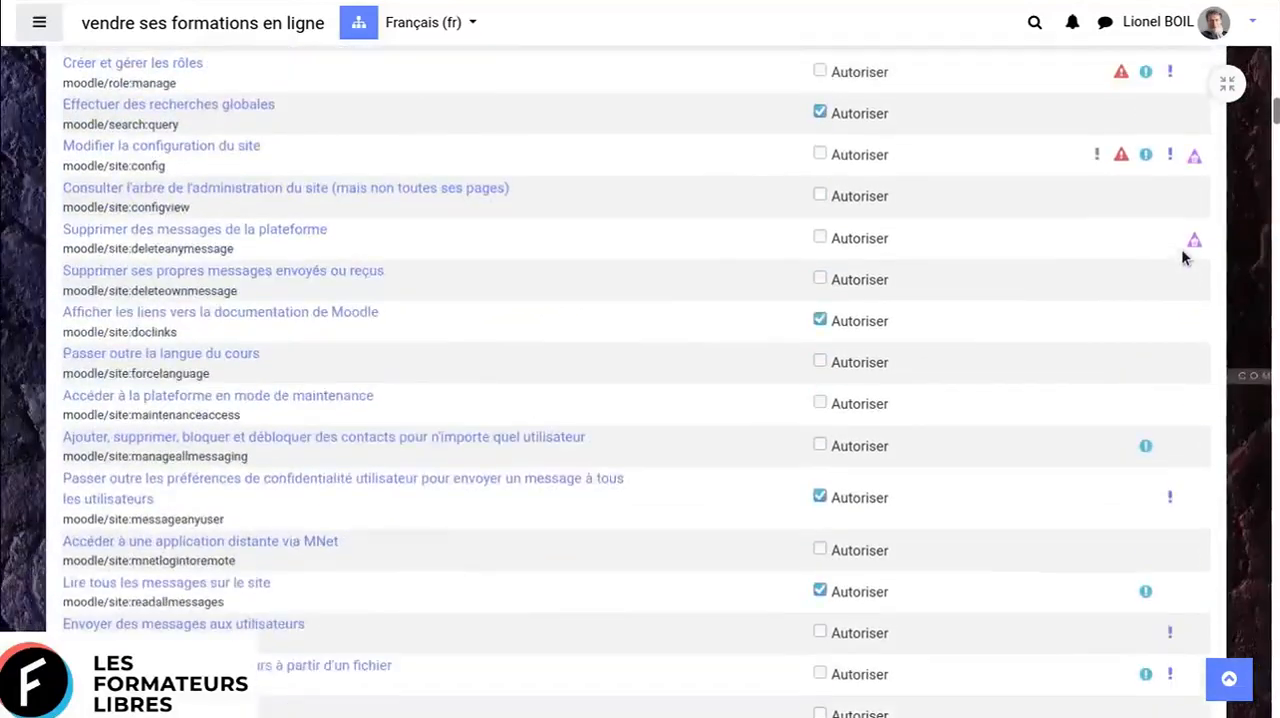
scroll(1183, 257, "down", 2)
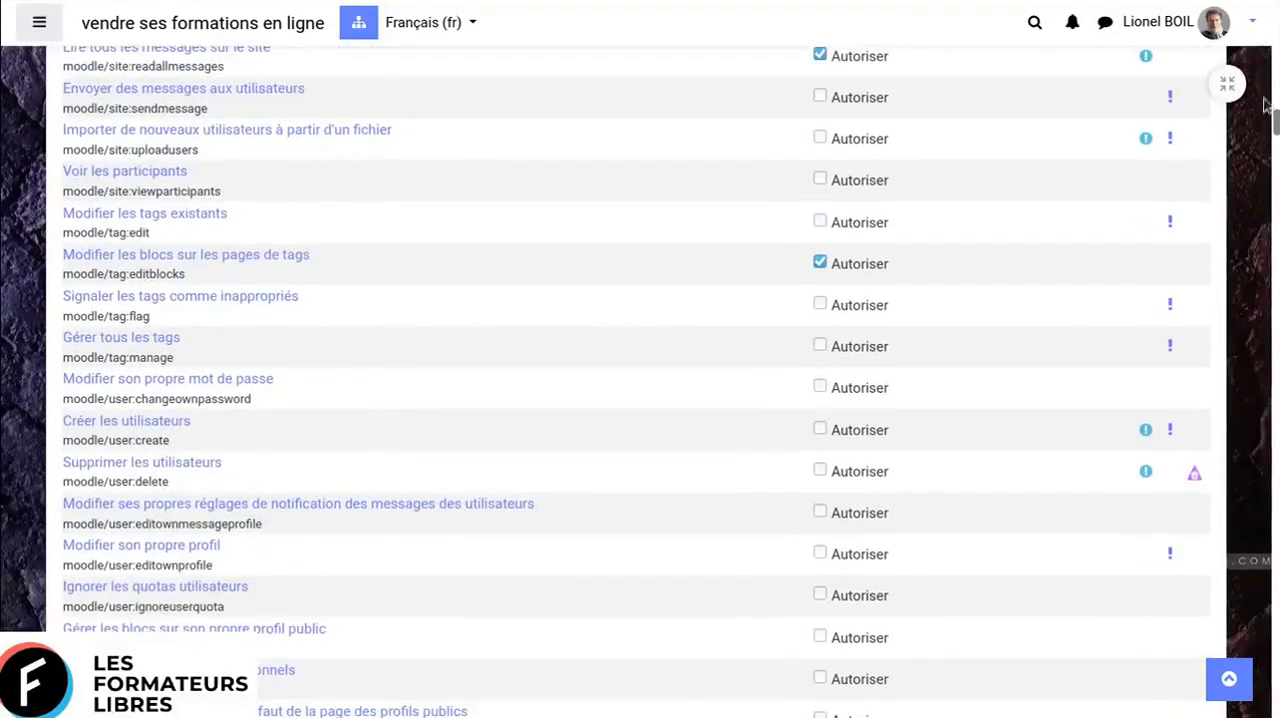
left_click_drag(1276, 130, 1238, 55)
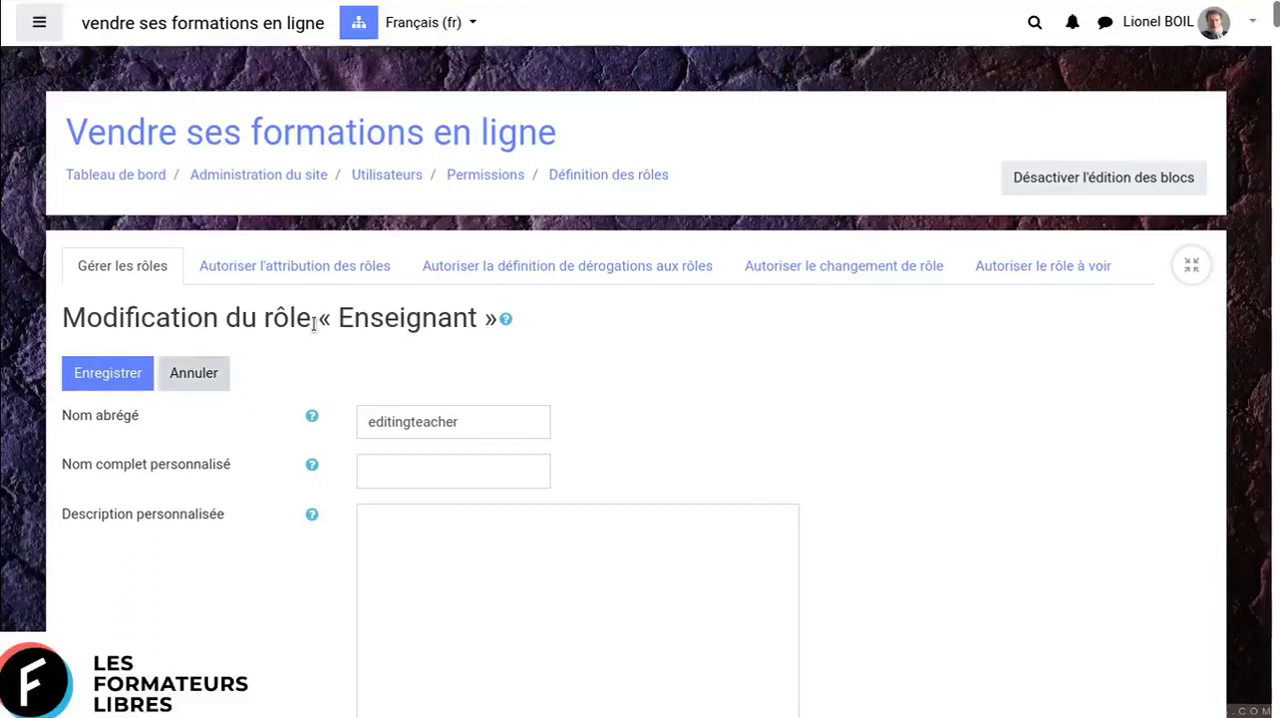
- Examine the Autoriser l'attribution des rôles matrix, and go back to the site administration
left_click(310, 268)
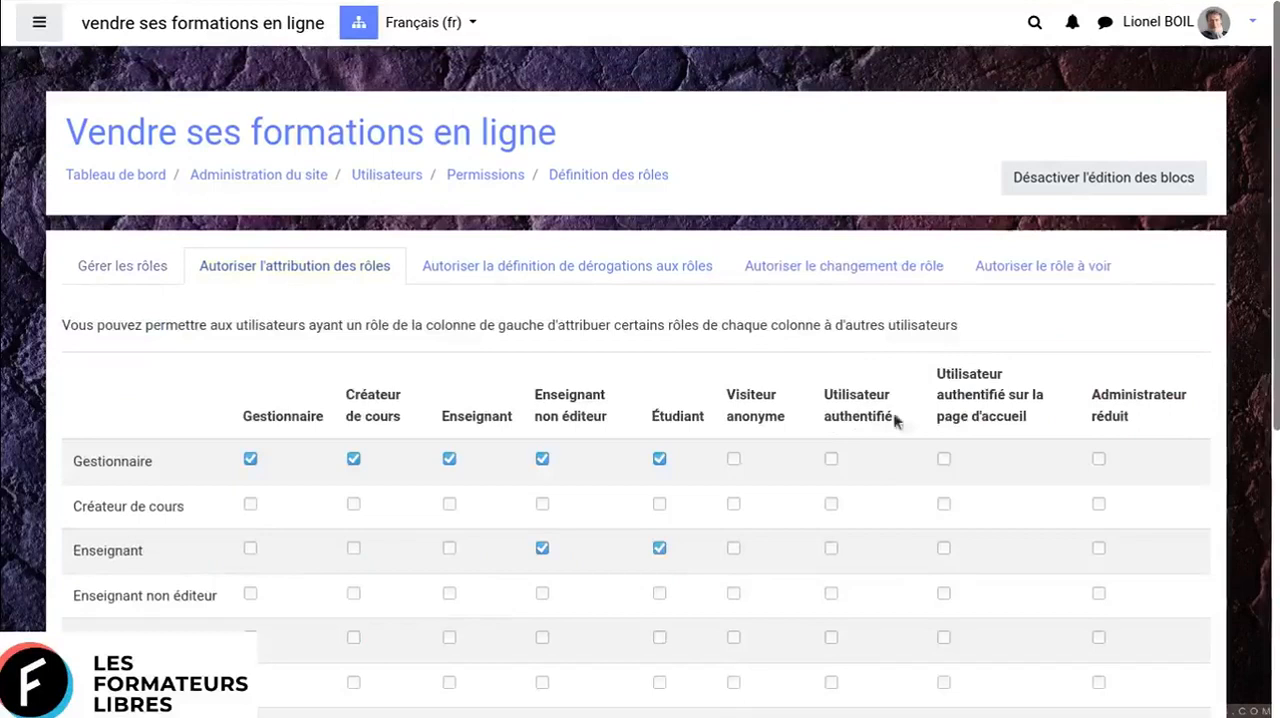
scroll(835, 462, "down", 1)
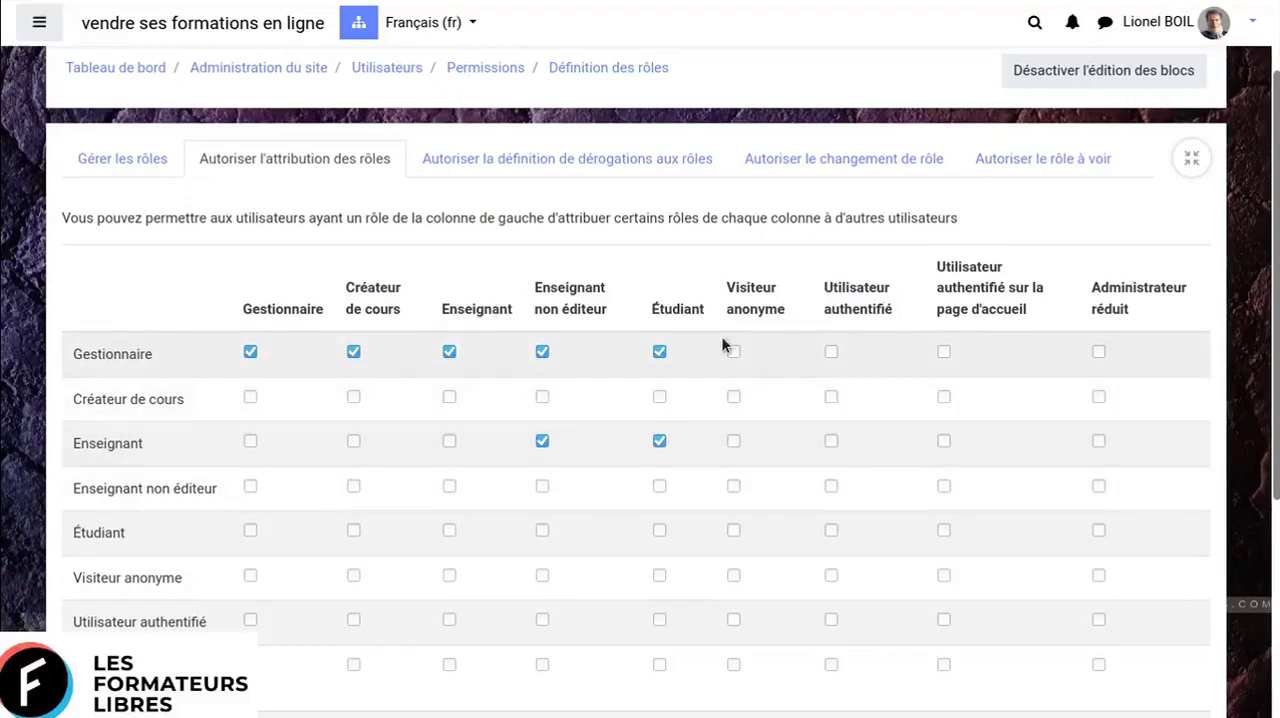
scroll(721, 336, "up", 1)
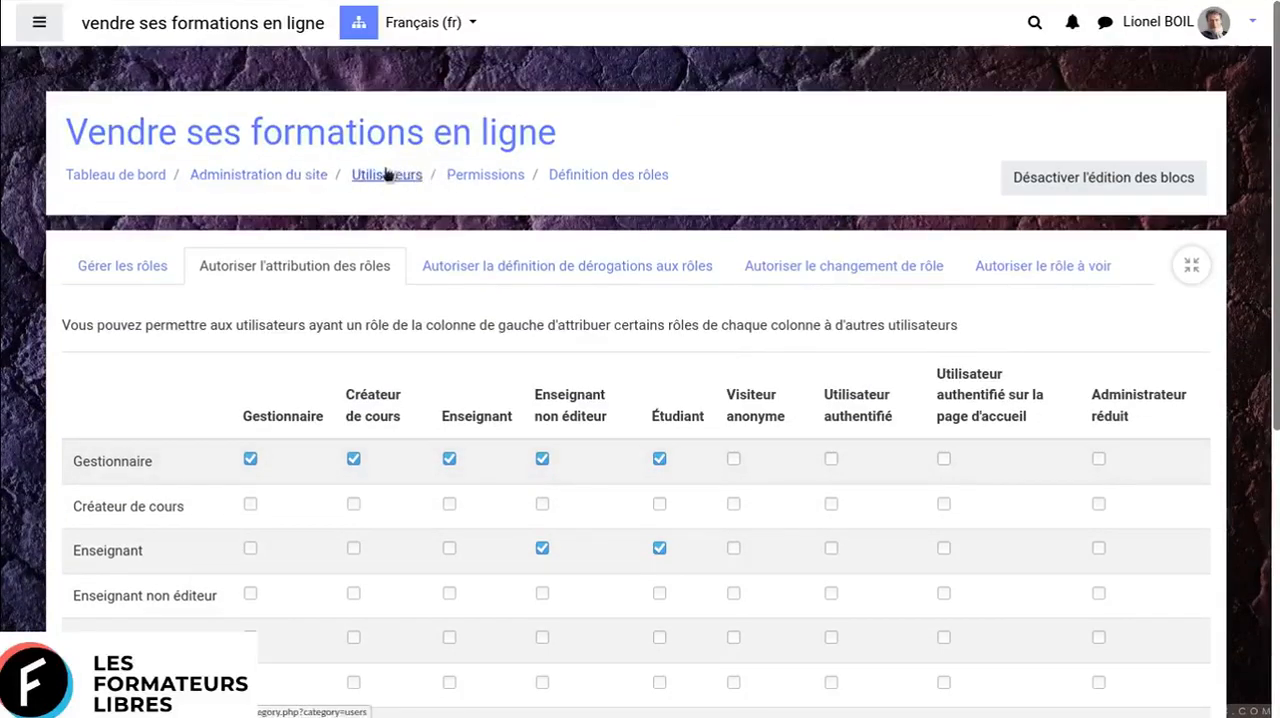
left_click(304, 174)
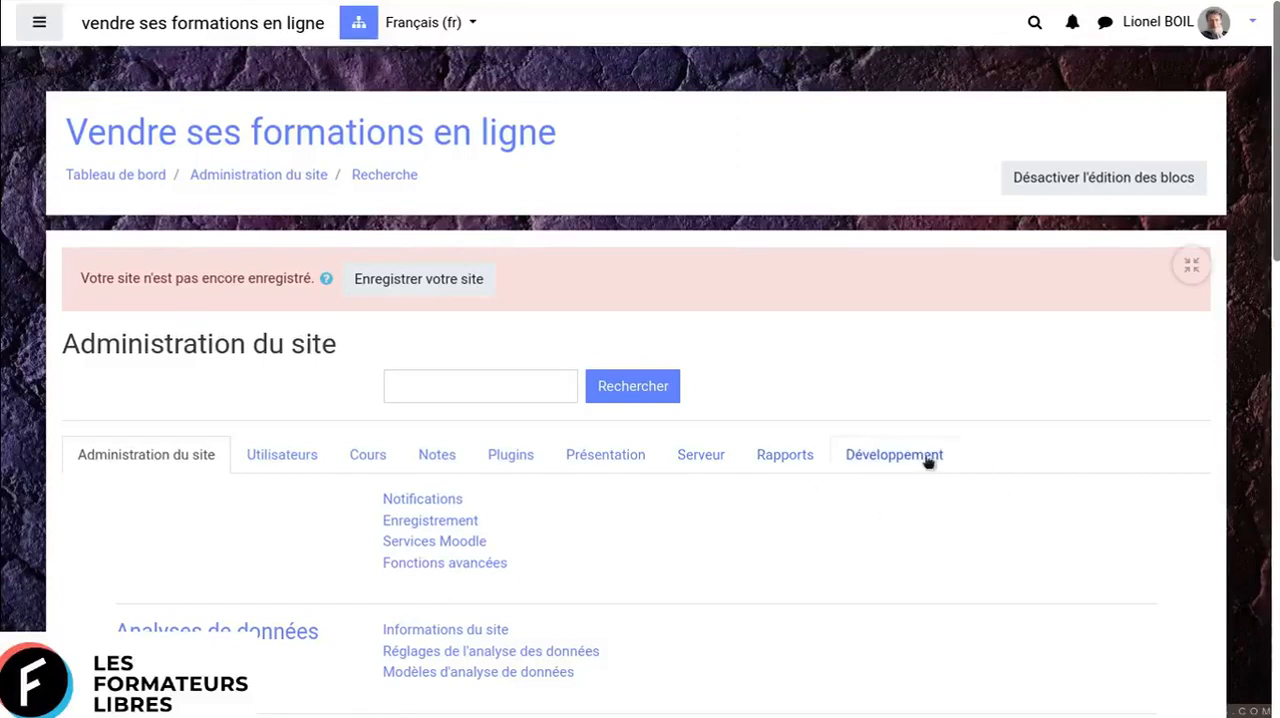
- Show the Rapports section of the site administration and look over its available reports
scroll(900, 460, "down", 1)
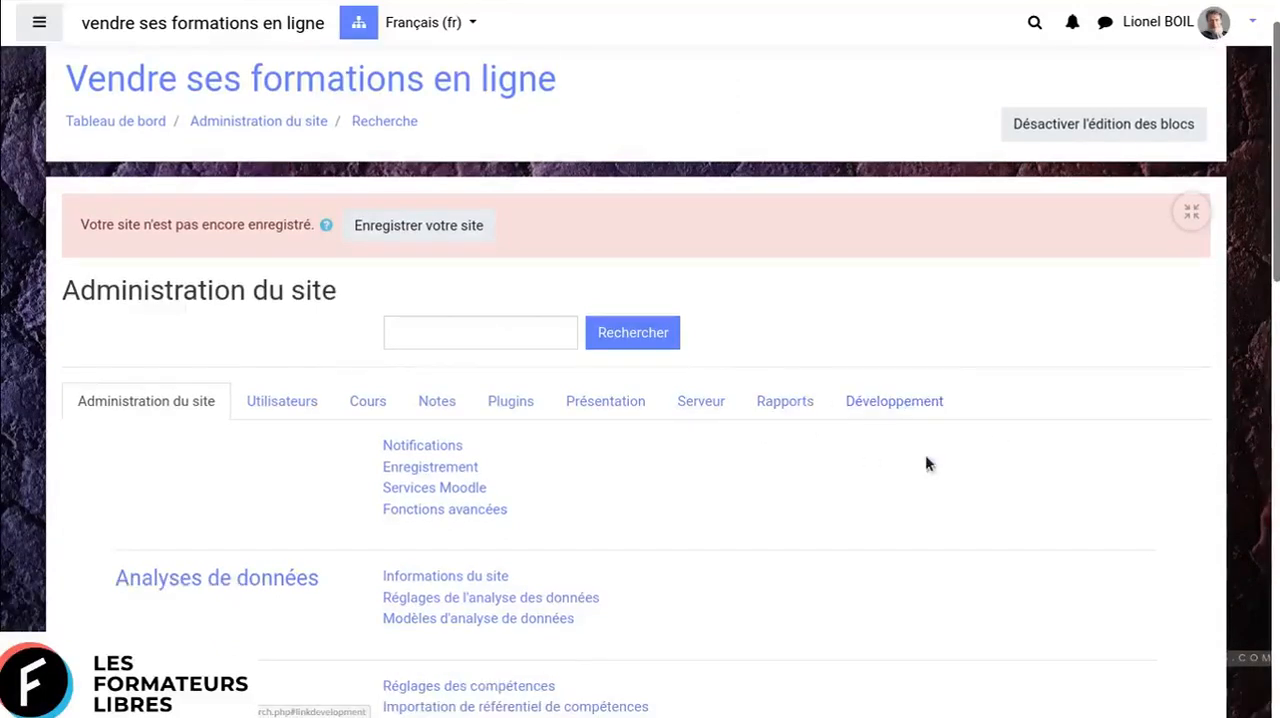
left_click(785, 408)
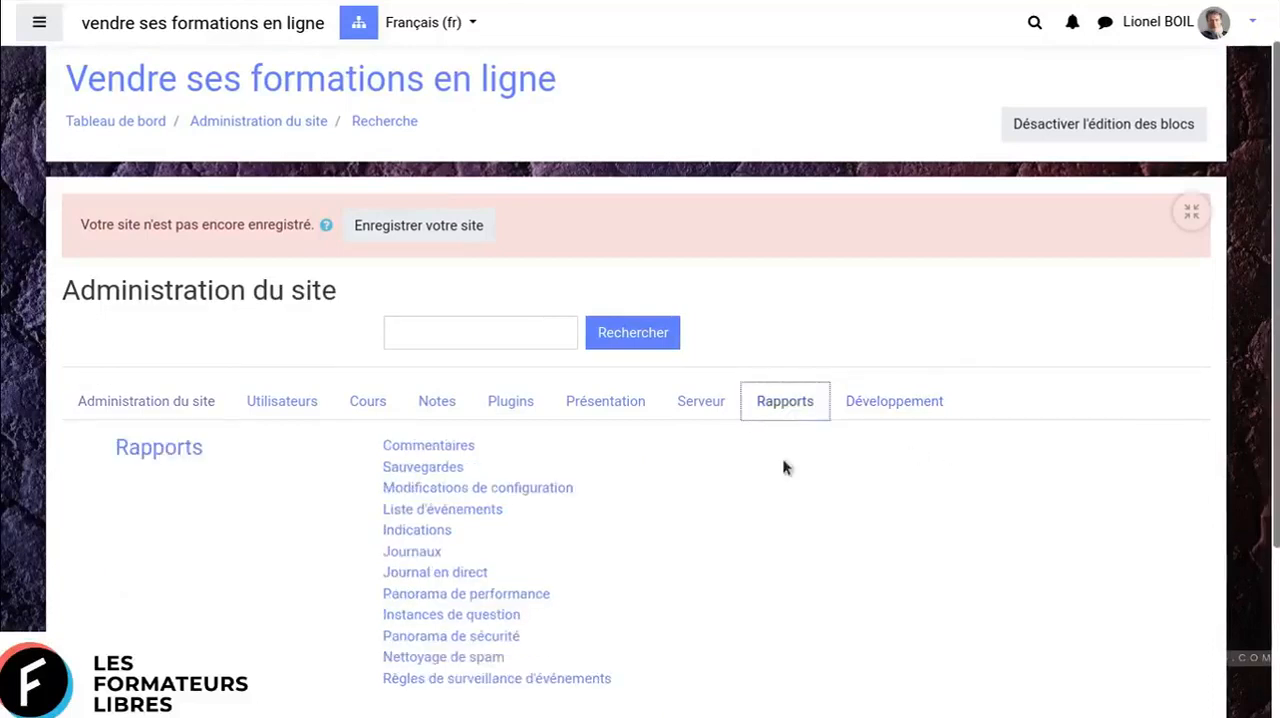
scroll(1076, 405, "down", 2)
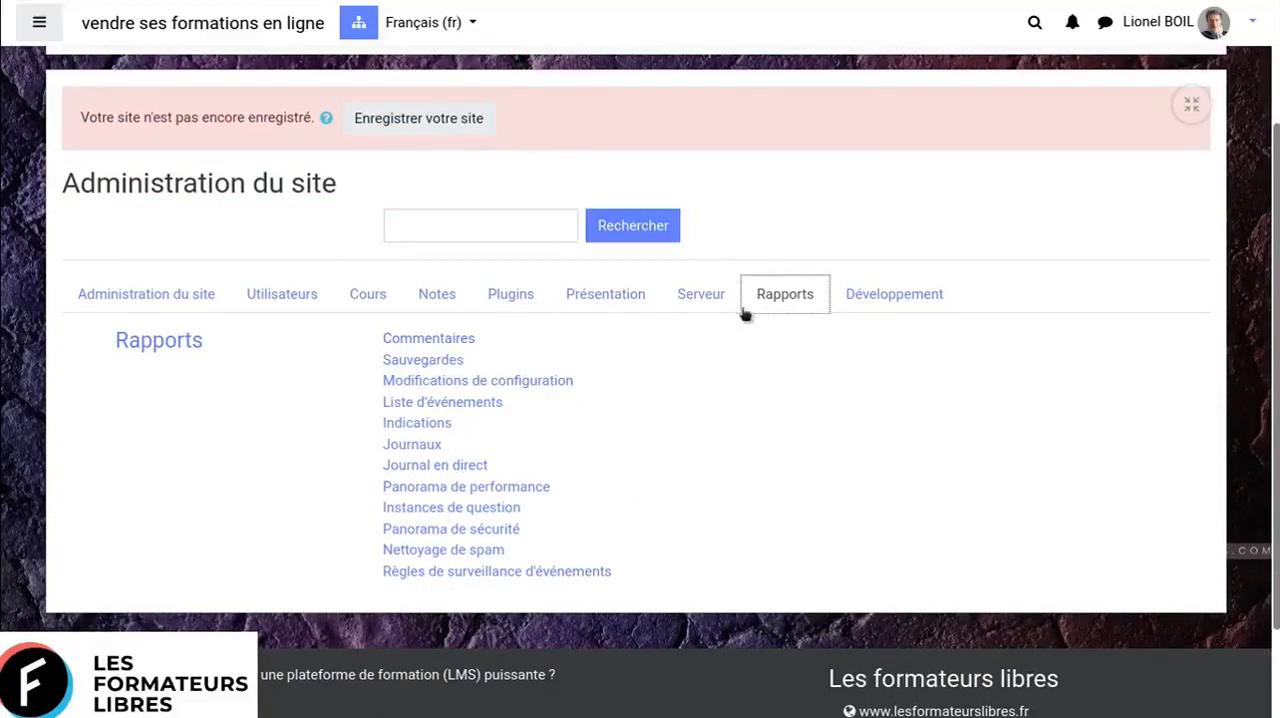
- Look over the Serveur section's settings, including its Tâches and email configuration entries
left_click(699, 302)
scroll(1190, 362, "down", 1)
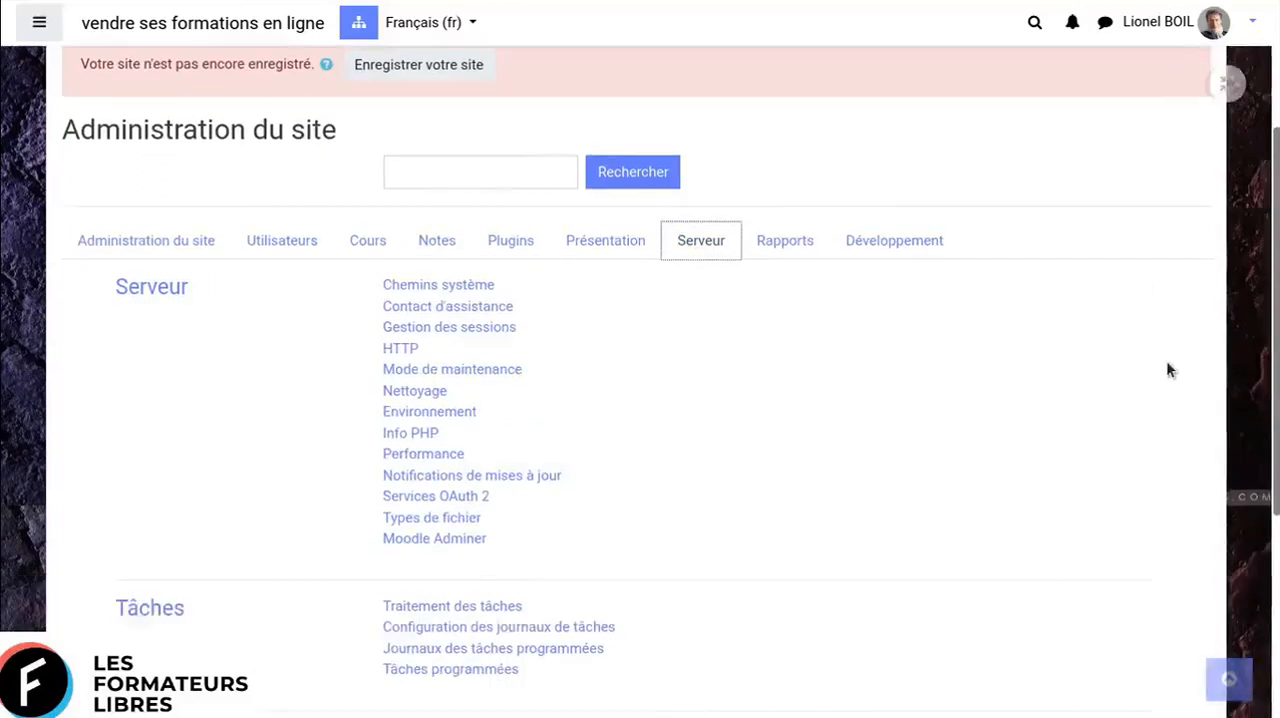
scroll(1168, 370, "down", 1)
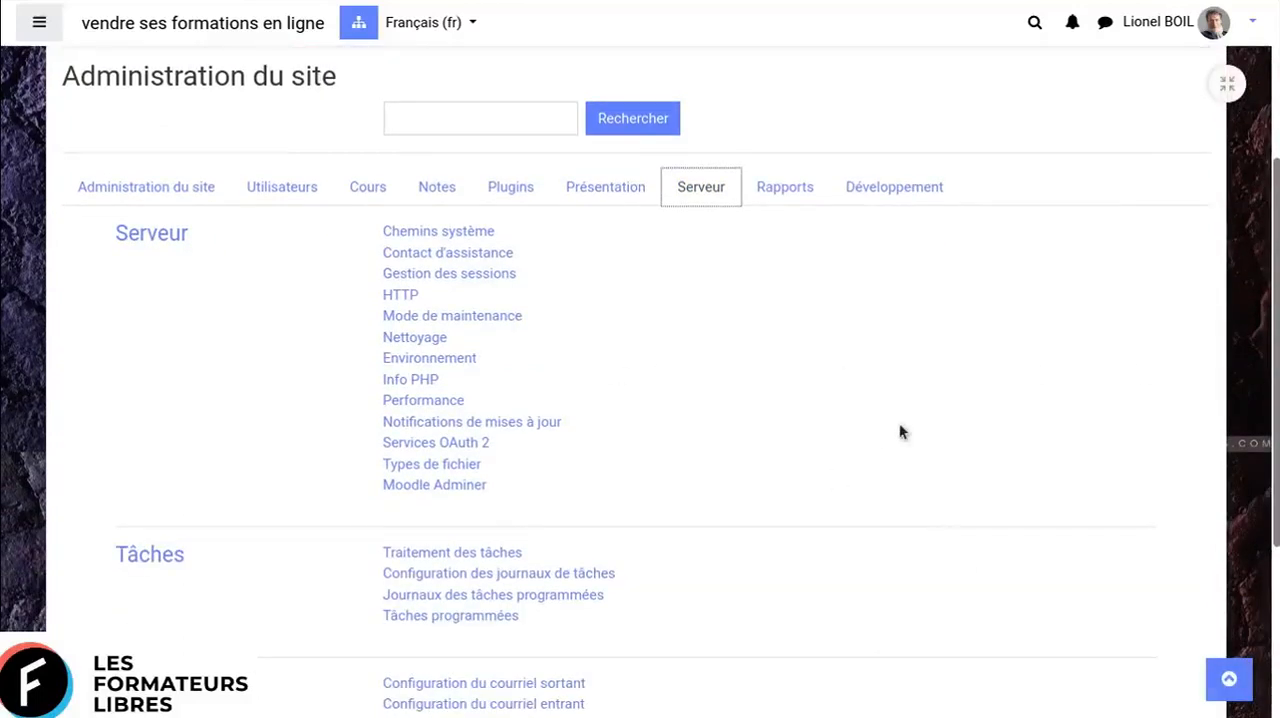
scroll(814, 389, "down", 2)
scroll(1066, 363, "up", 7)
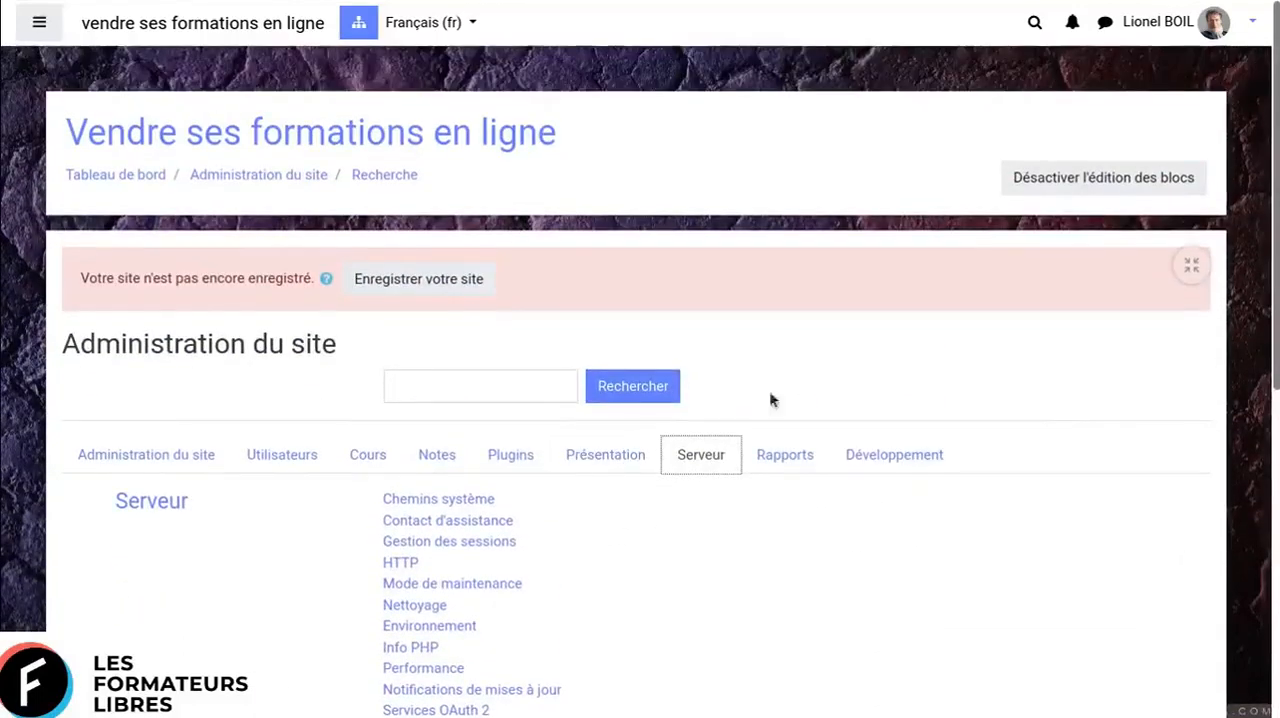
- Open Gestion de l'authentification among the site's plugin settings and look over the available authentication plugins
left_click(603, 460)
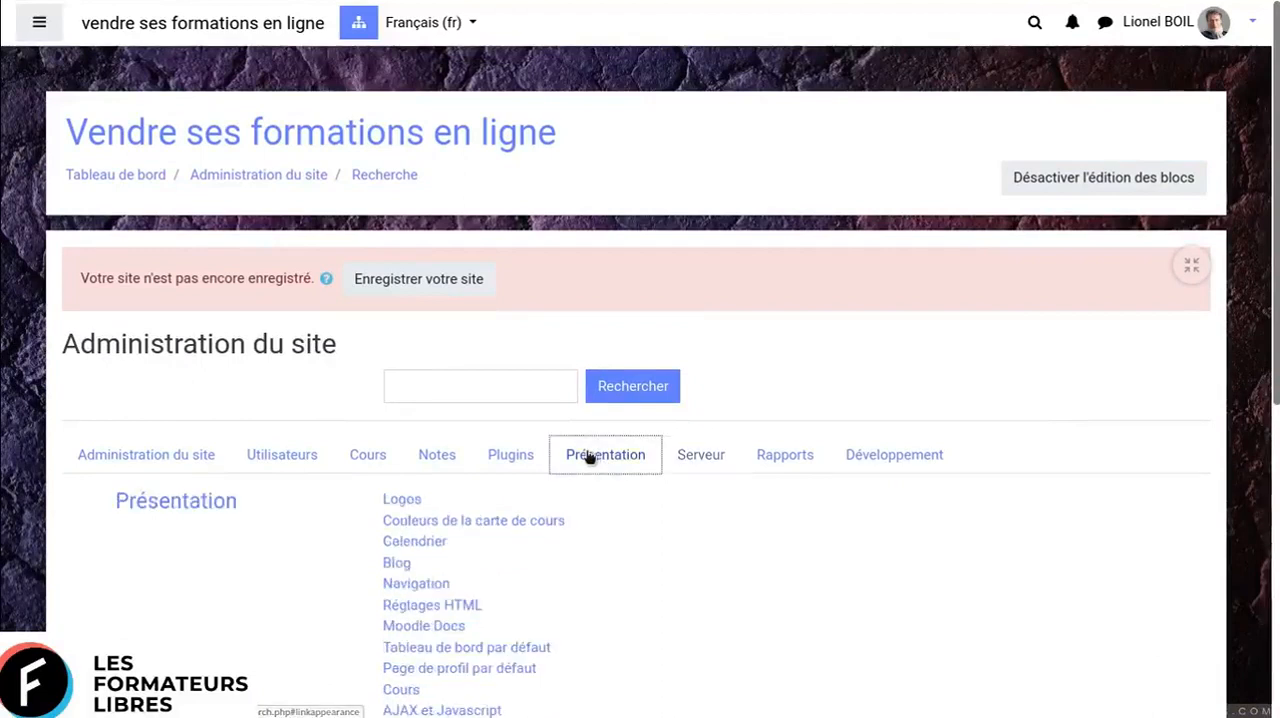
left_click(510, 458)
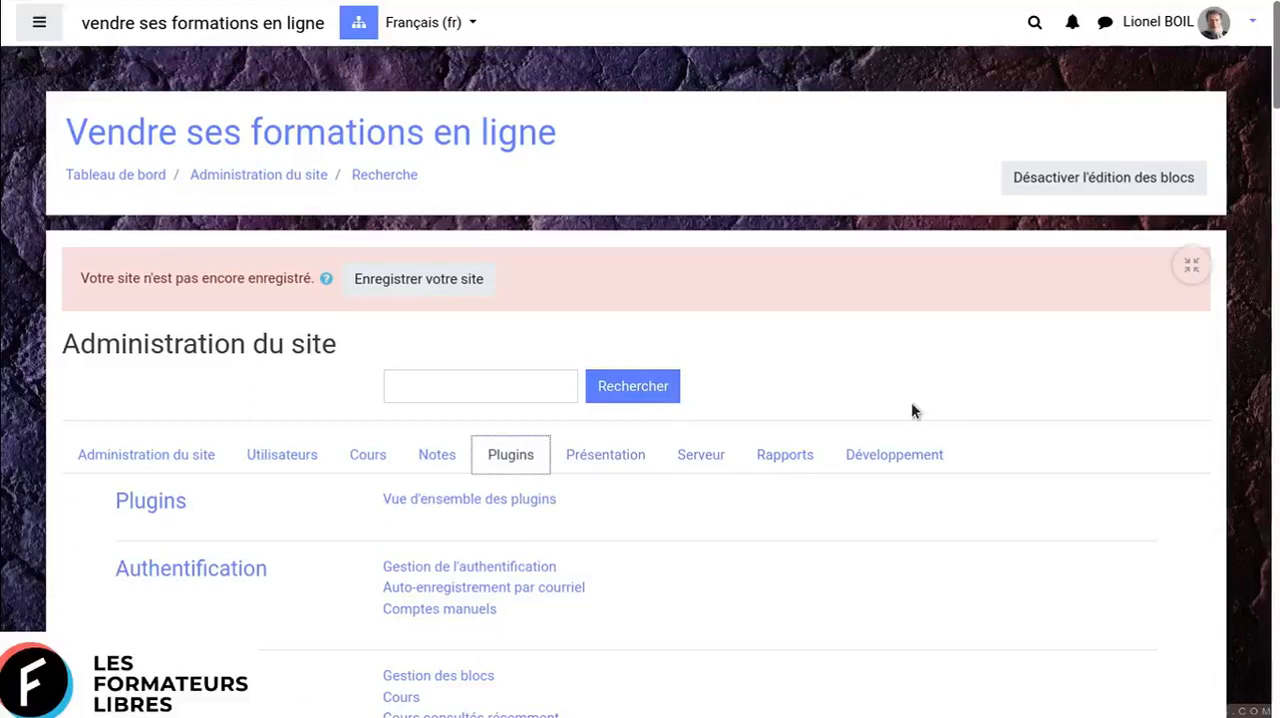
left_click(488, 568)
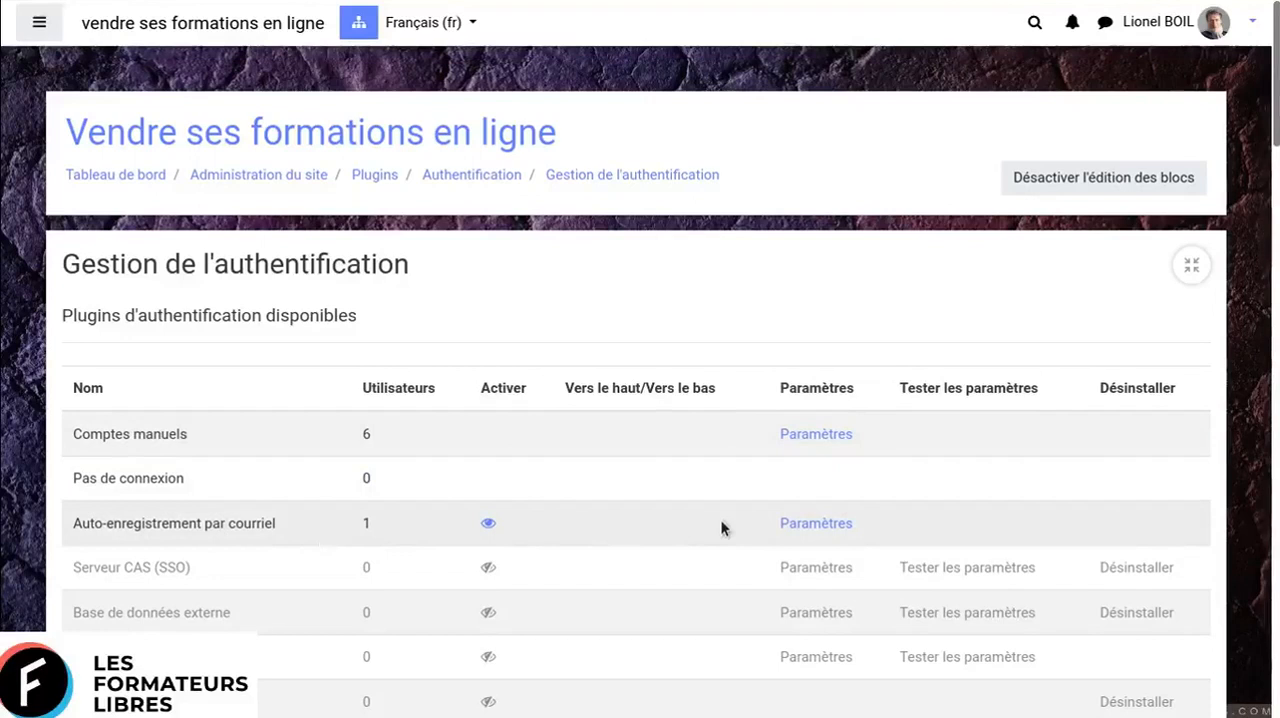
scroll(721, 520, "down", 1)
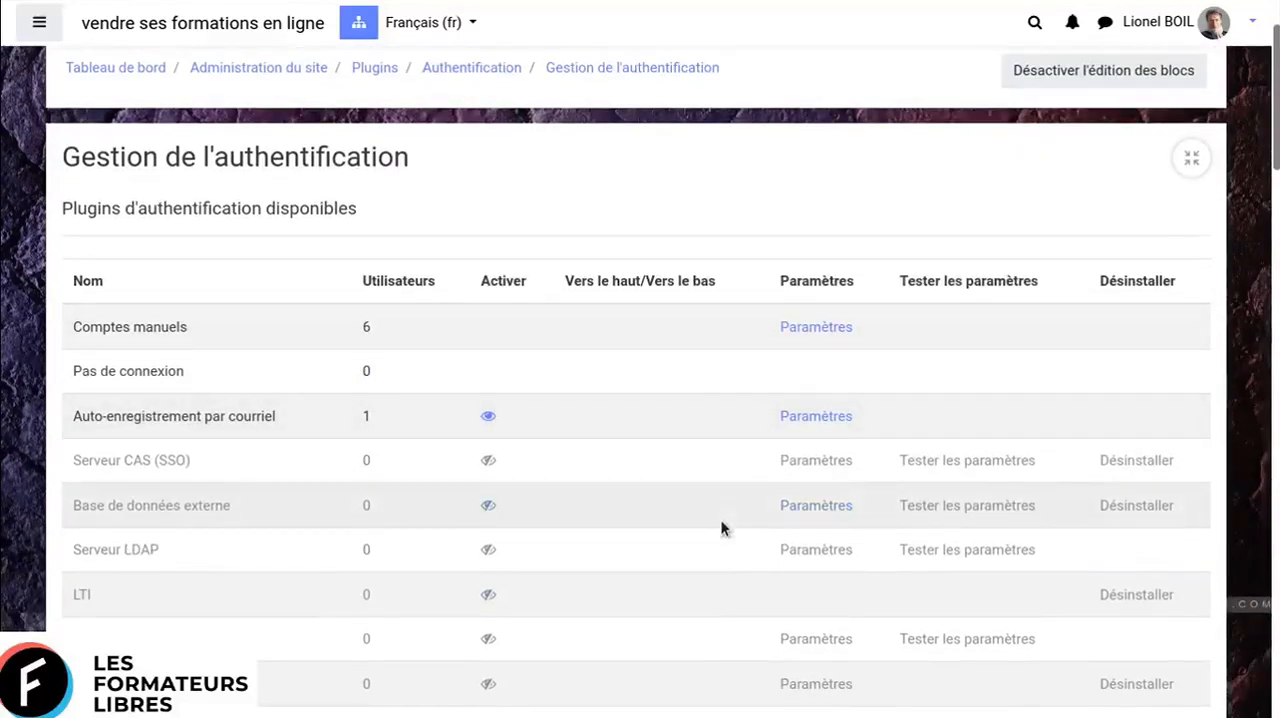
scroll(721, 521, "down", 2)
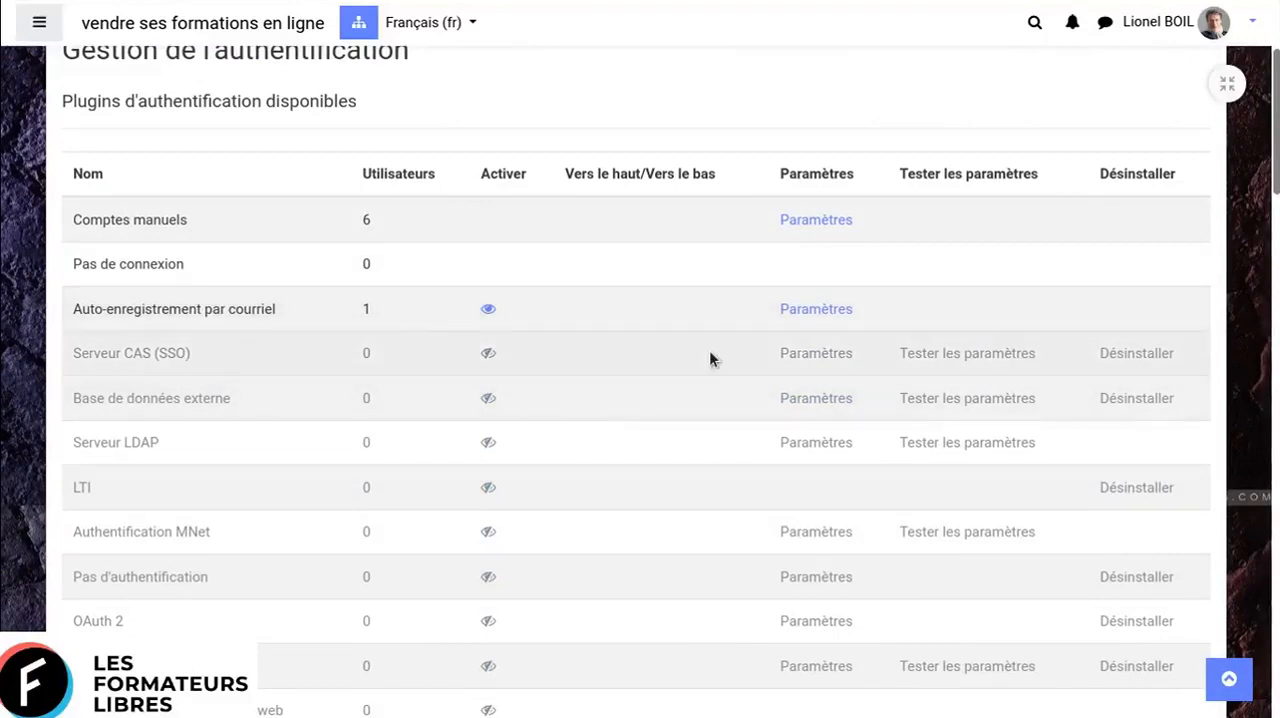
scroll(710, 355, "down", 5)
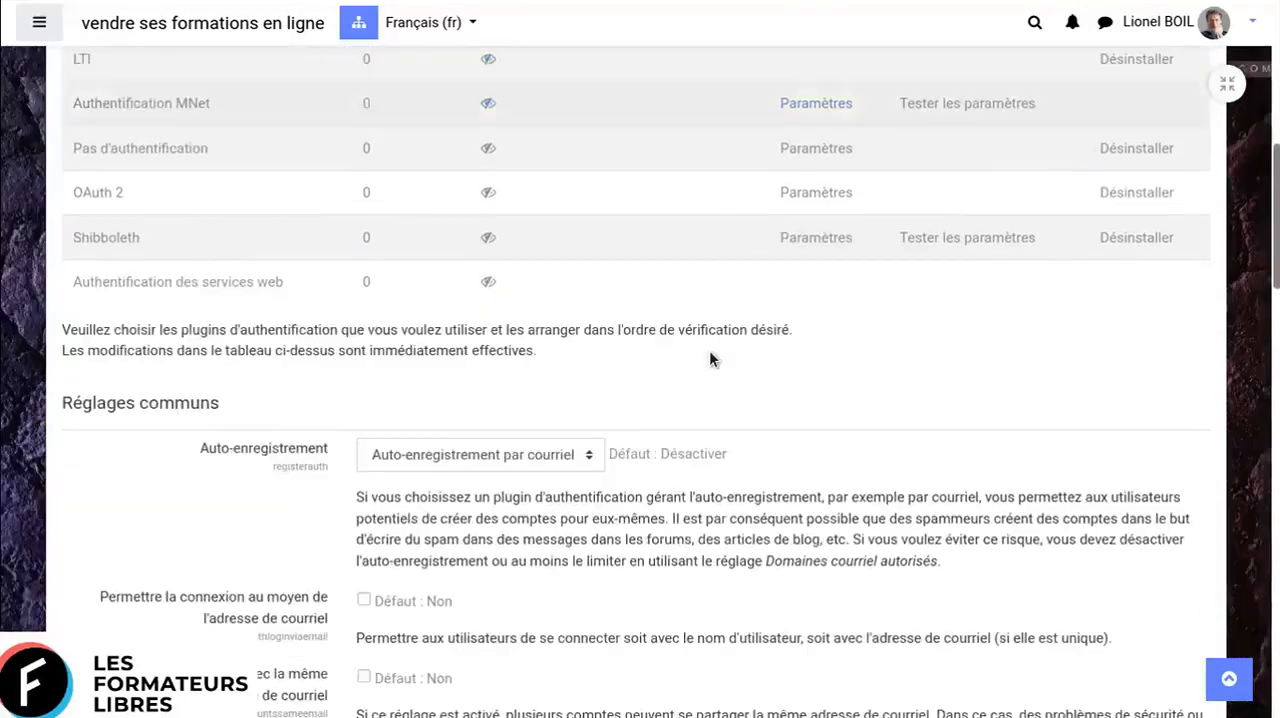
- Show the choices for Auto-enregistrement under Réglages communs and close the list without changing the selection
scroll(710, 352, "down", 4)
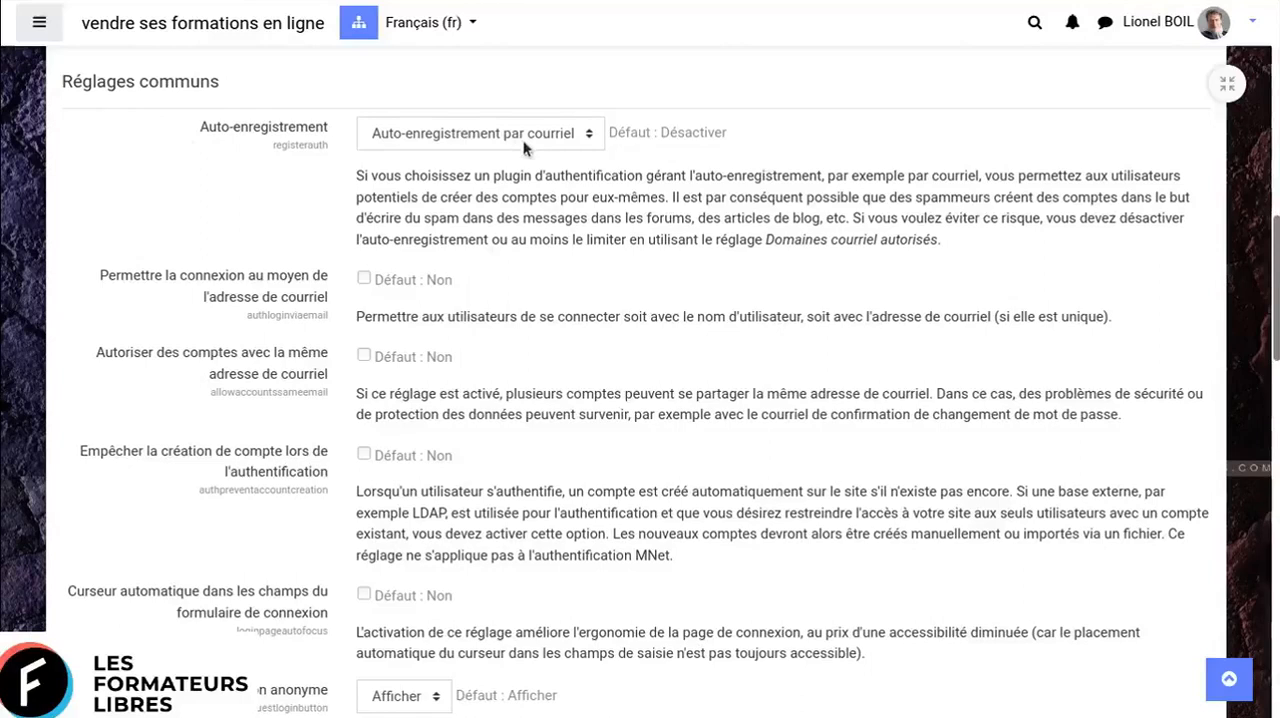
left_click(589, 140)
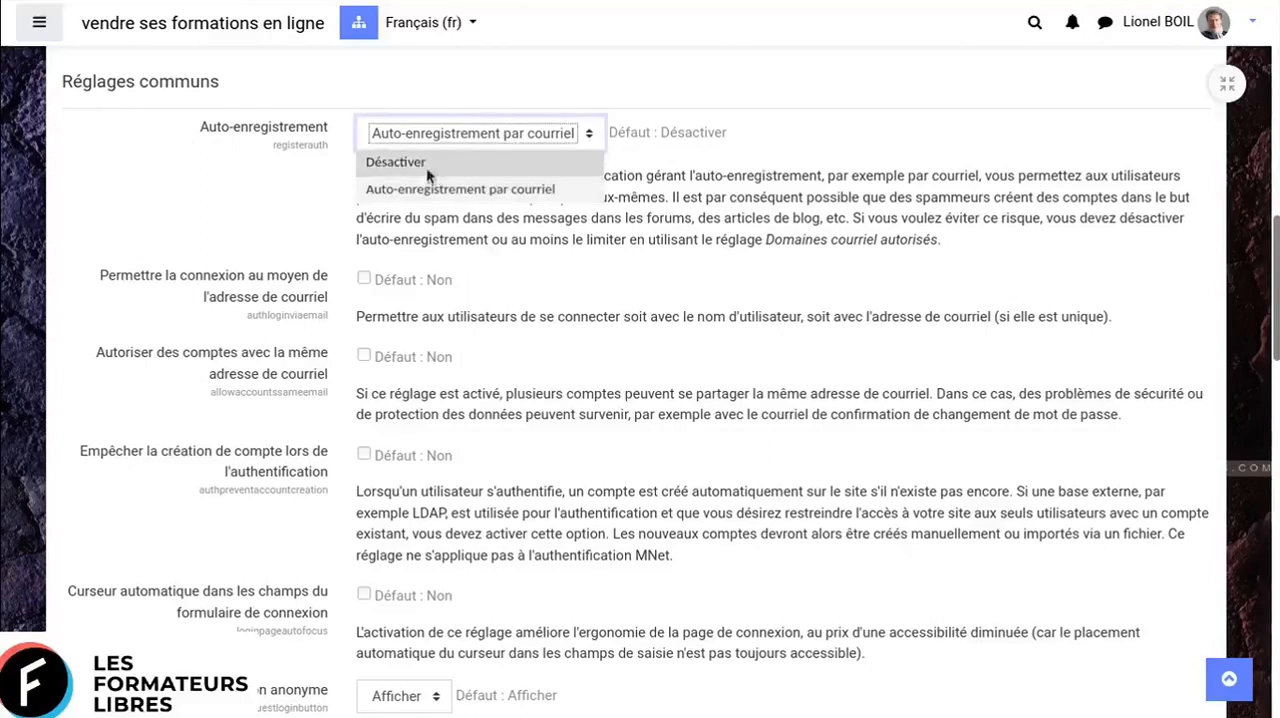
left_click(795, 174)
- Review the remaining common authentication settings, including the email domain and ReCAPTCHA fields, and return to the site administration
scroll(957, 363, "down", 1)
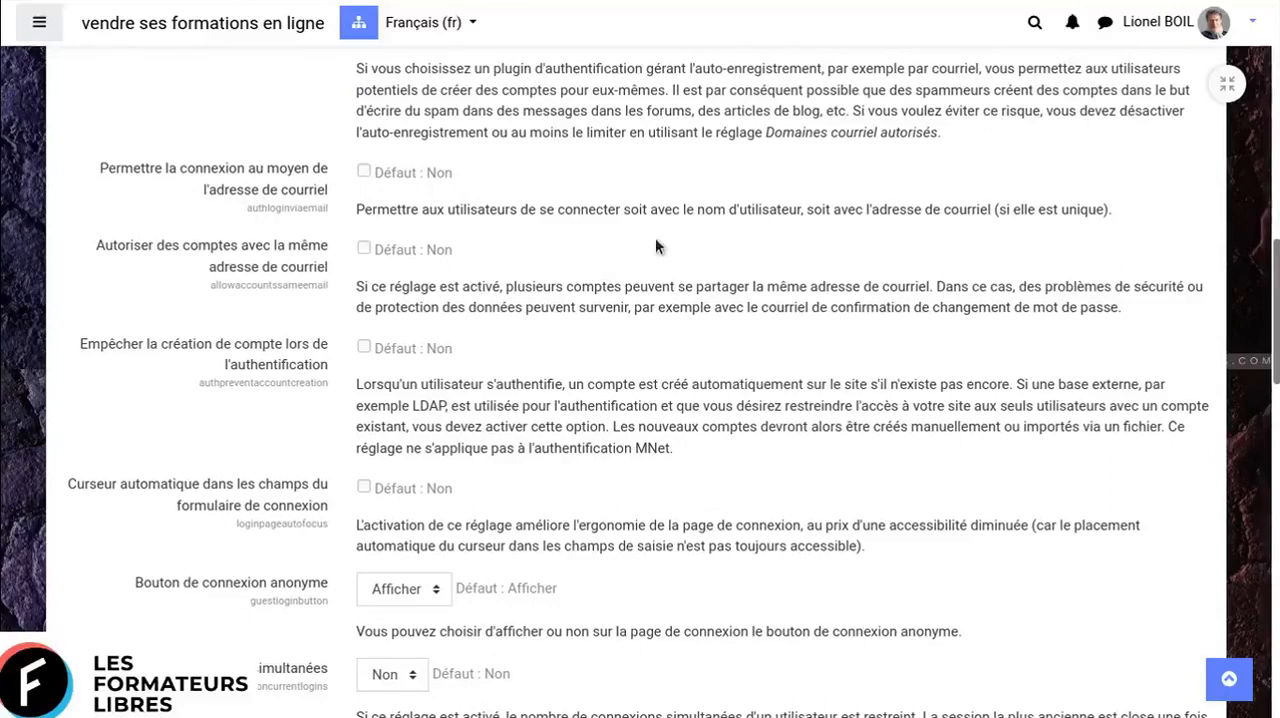
scroll(655, 237, "down", 1)
scroll(655, 237, "down", 5)
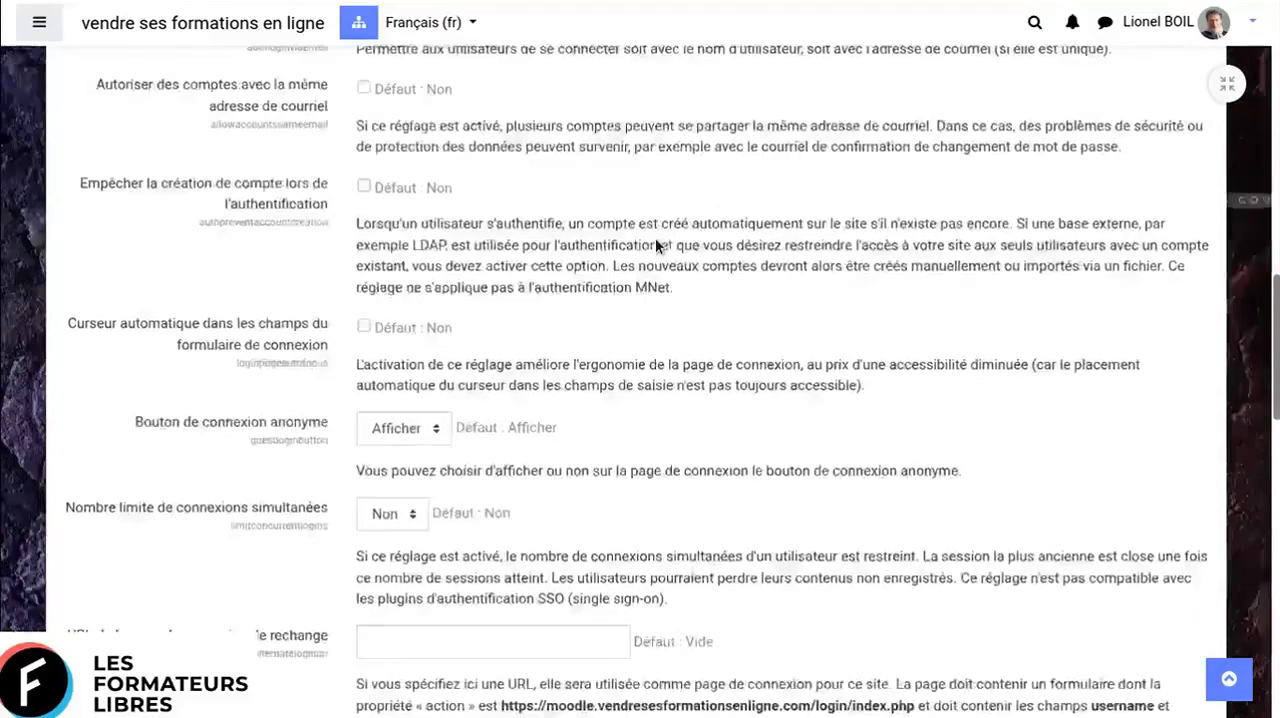
scroll(657, 240, "down", 8)
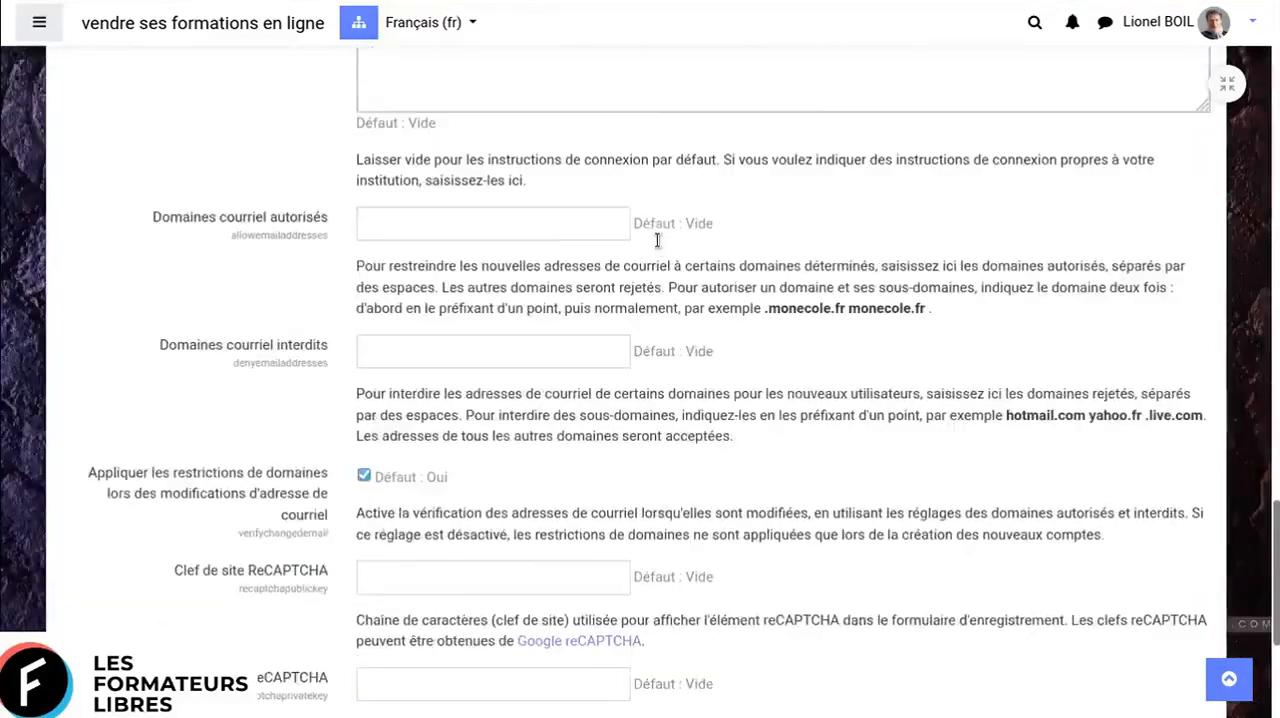
scroll(655, 238, "up", 9)
scroll(655, 238, "up", 15)
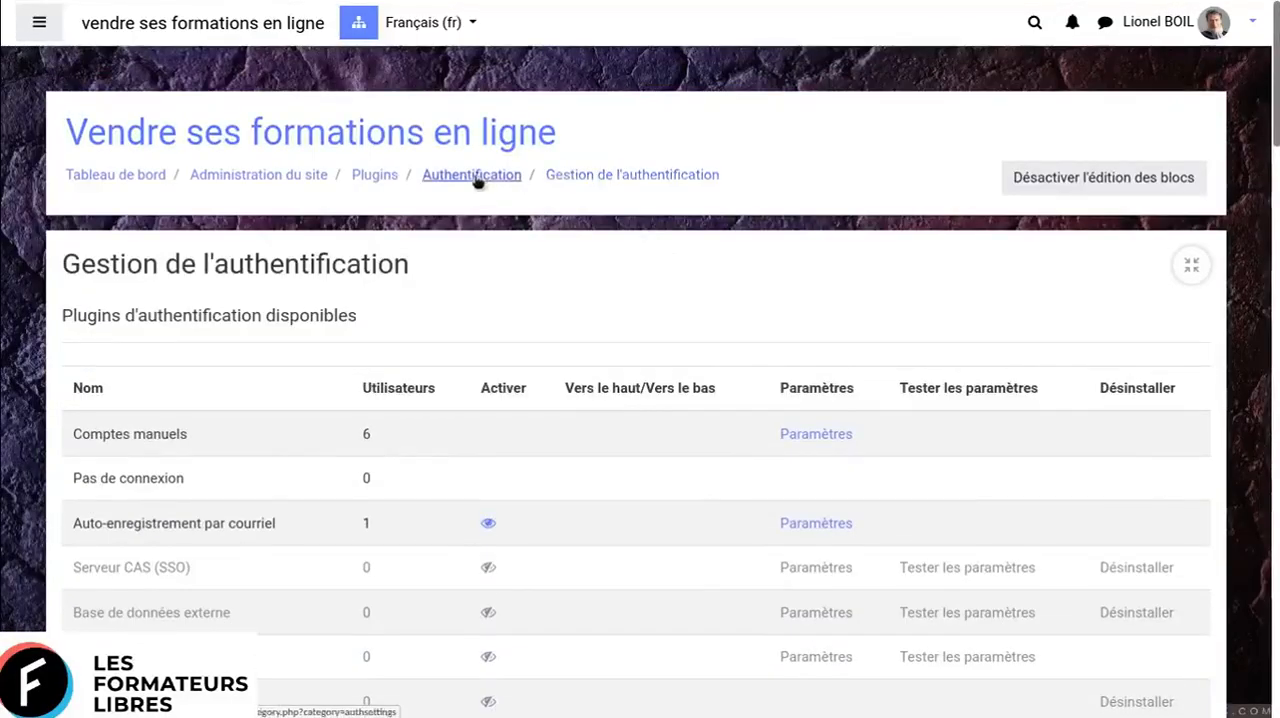
left_click(375, 175)
left_click(313, 178)
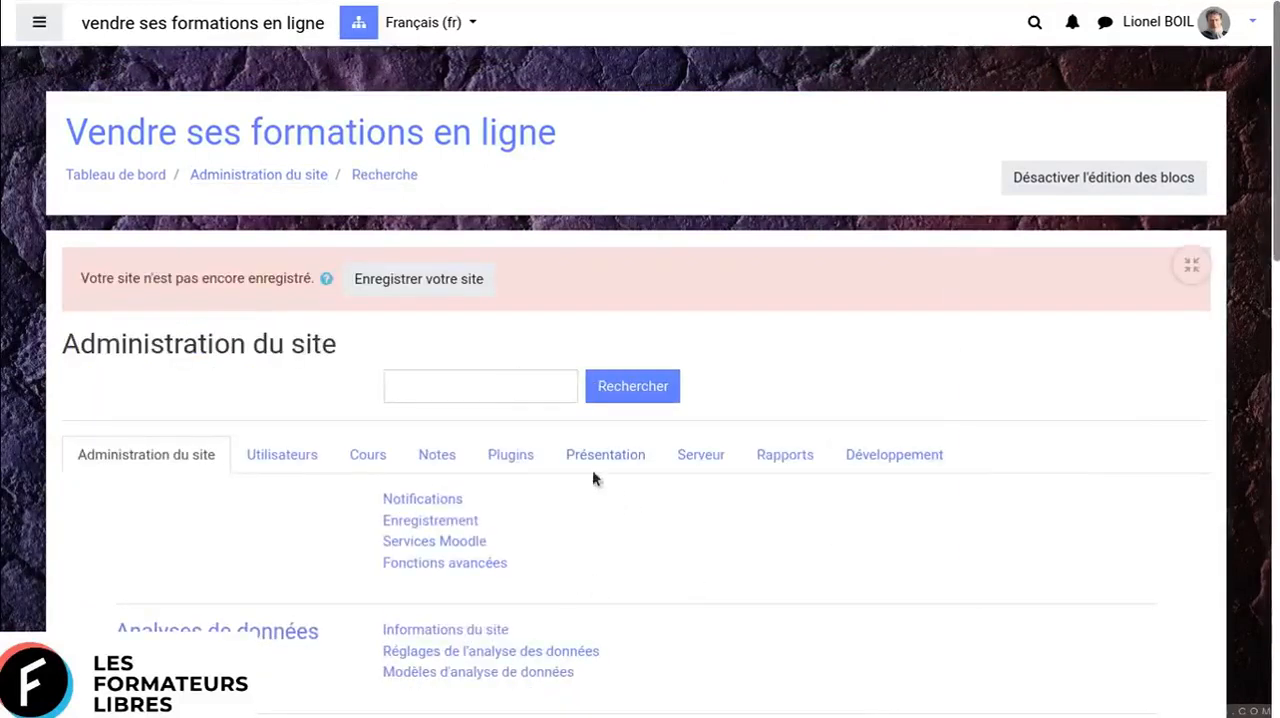
- Look over the Cours administration section and its Champs personnalisés du cours page, and return to the site administration
left_click(393, 457)
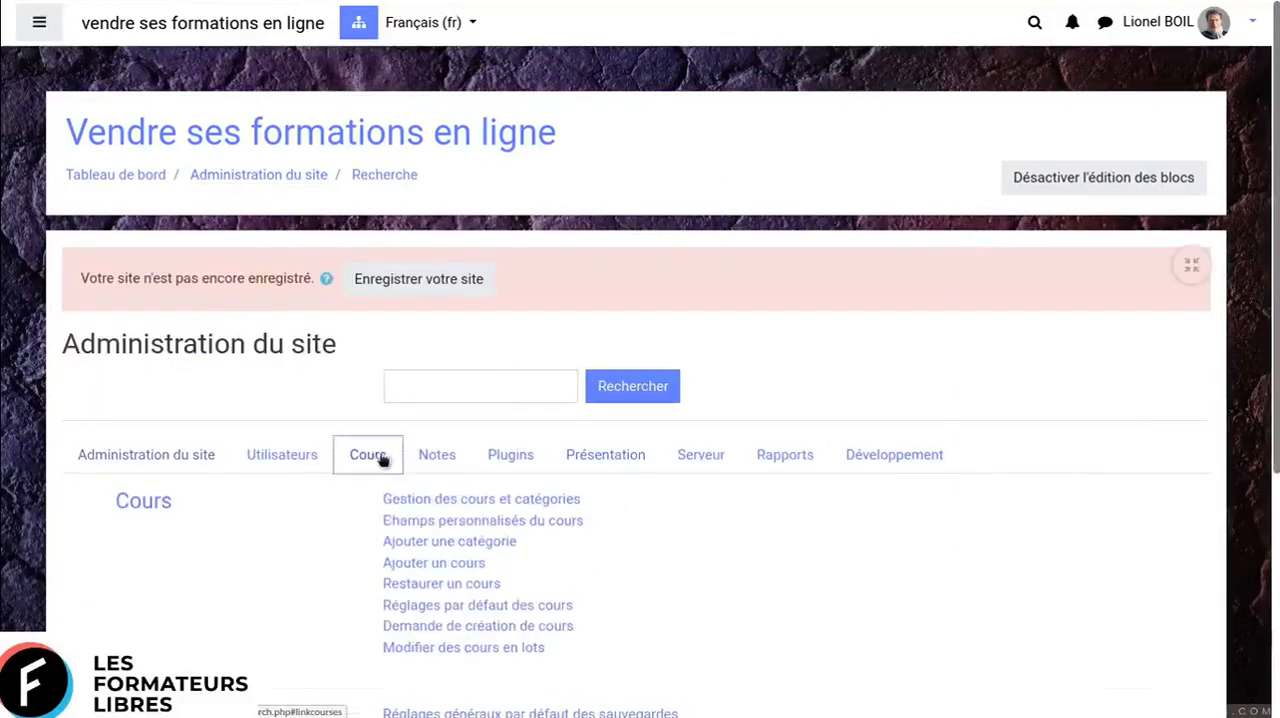
scroll(888, 430, "down", 3)
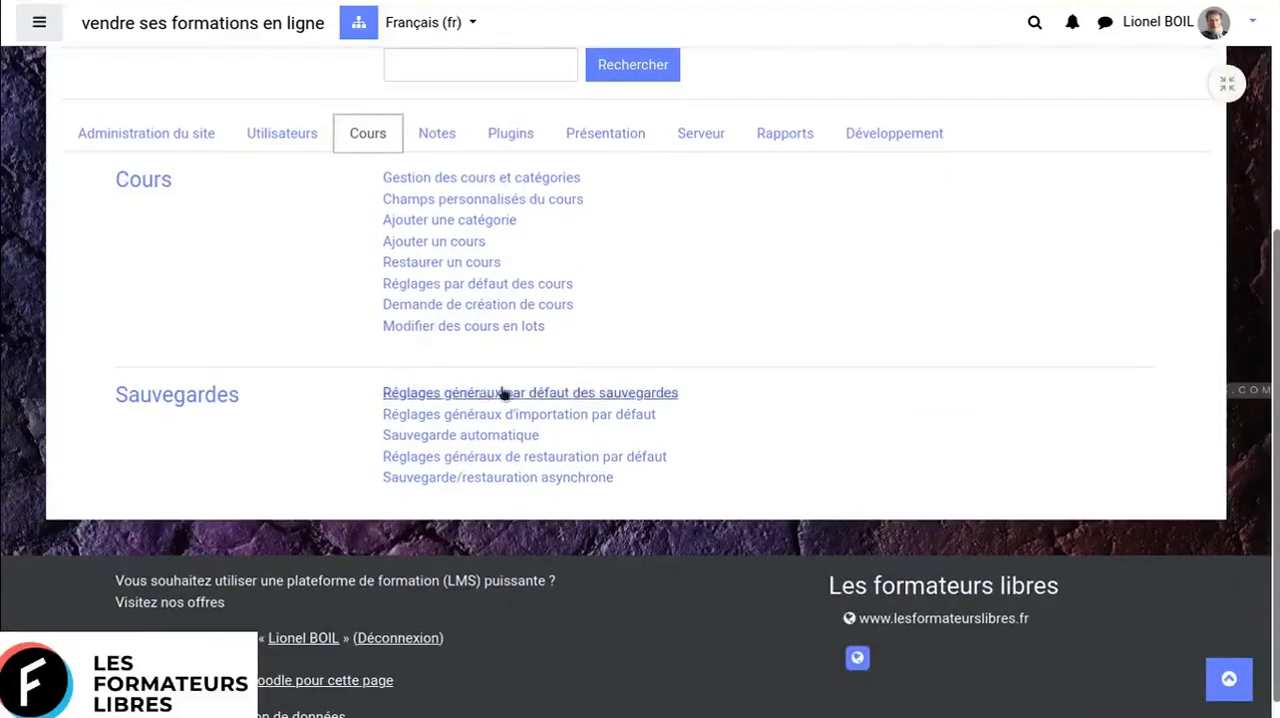
left_click(457, 201)
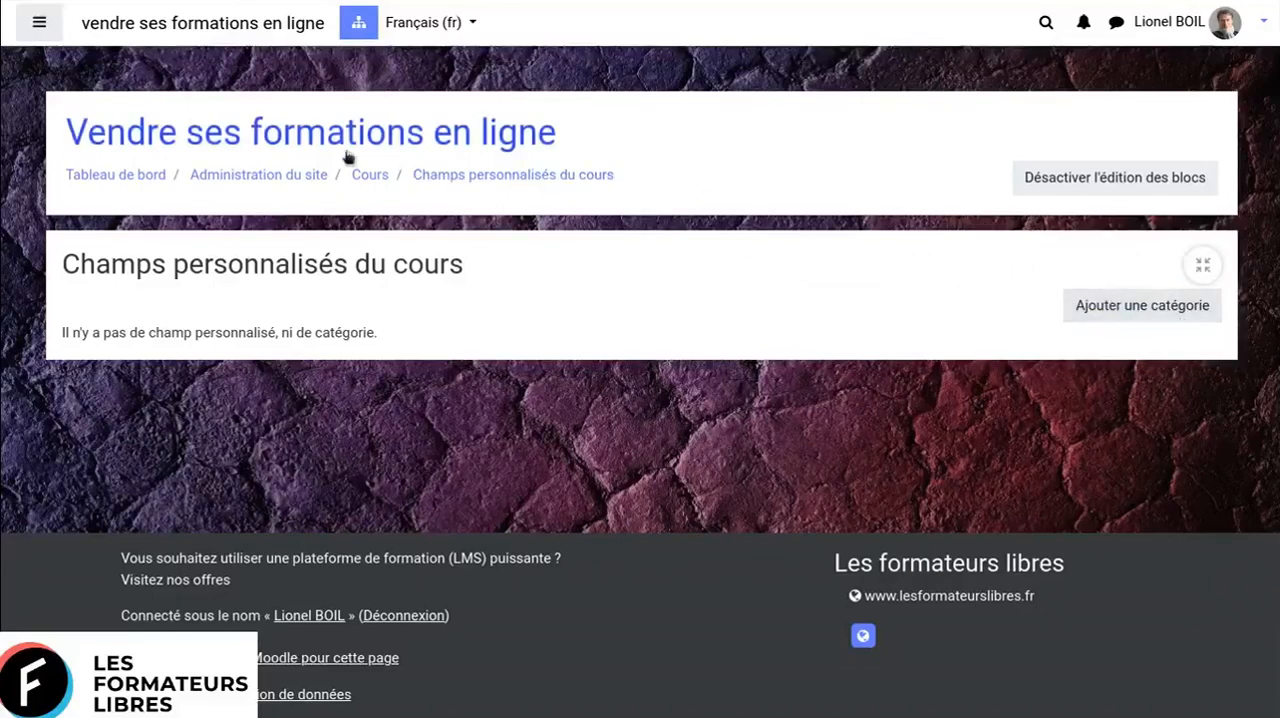
left_click(290, 176)
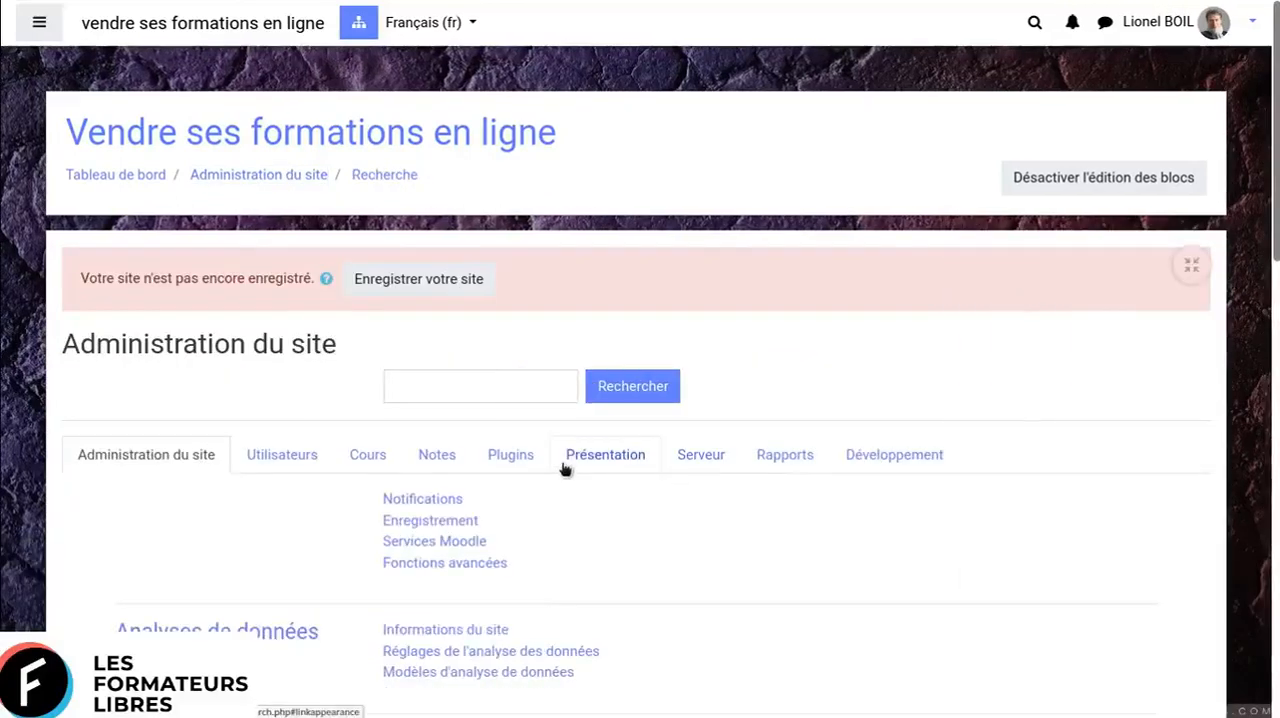
- Search the site administration for "smtp"
left_click(428, 390)
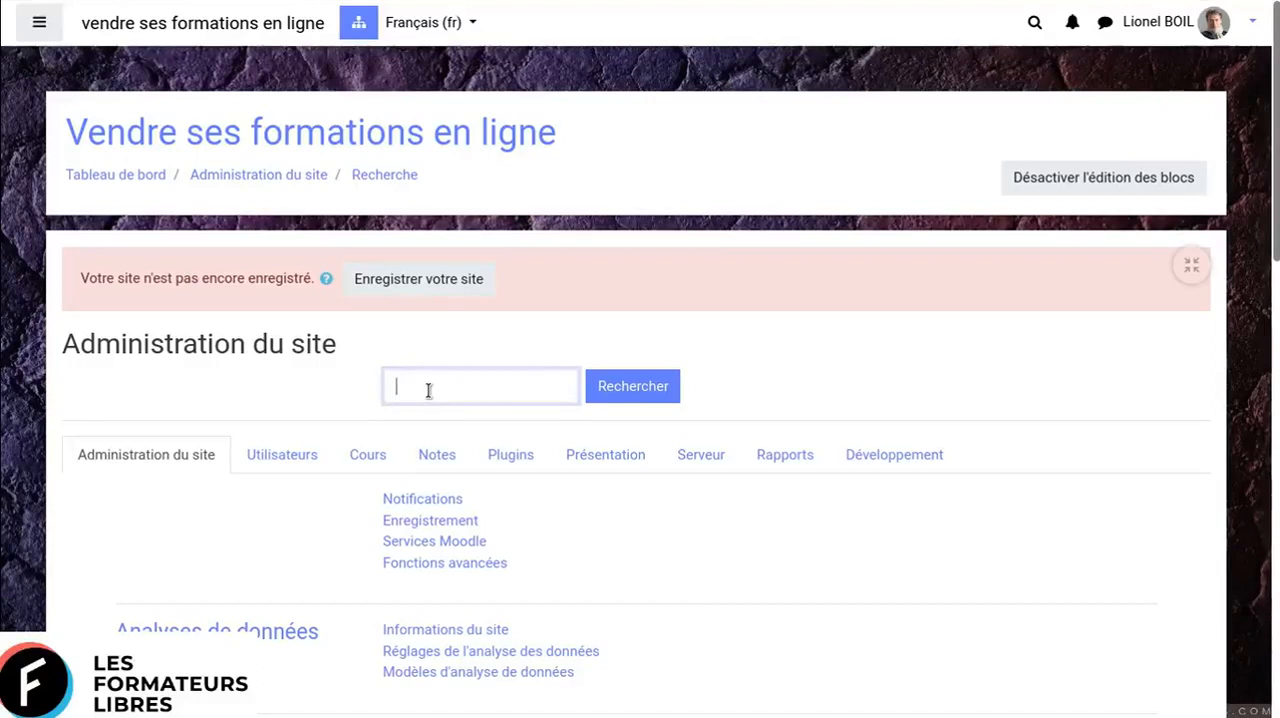
type("mtp")
left_click(632, 386)
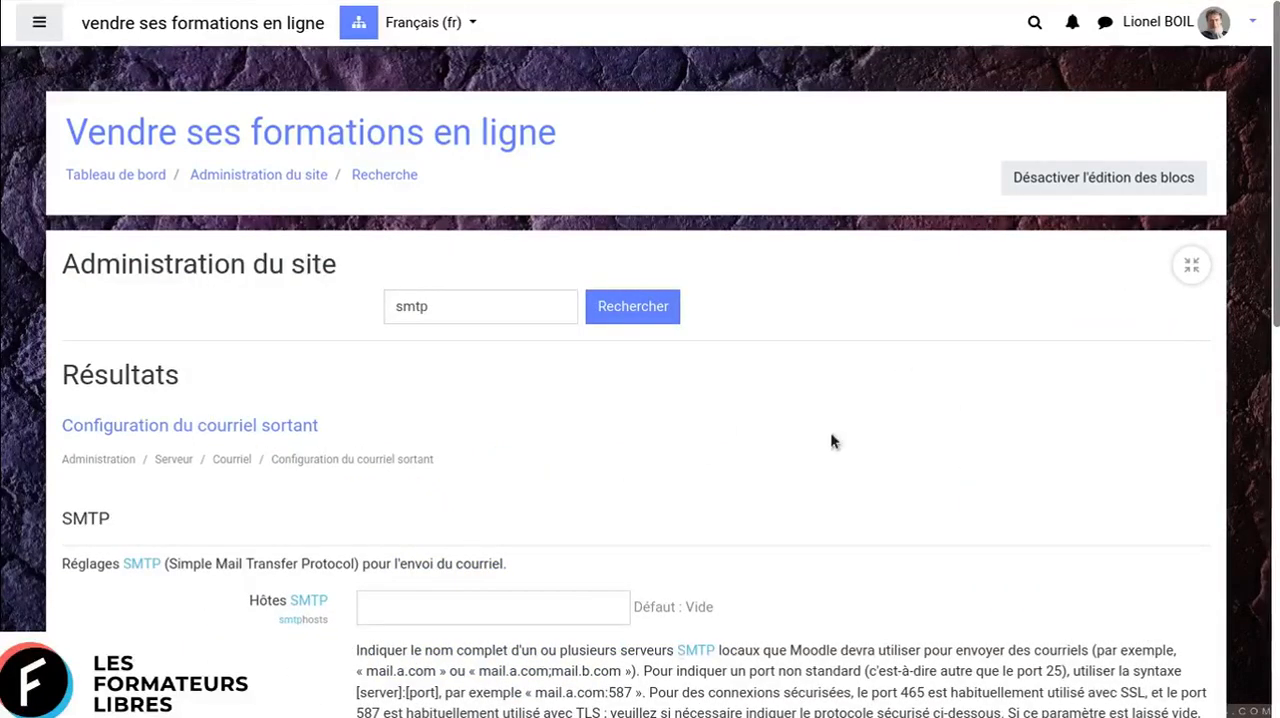
- Review the SMTP settings for outgoing email, from Hôtes SMTP to Limite de session, and return to the site administration
scroll(830, 441, "down", 3)
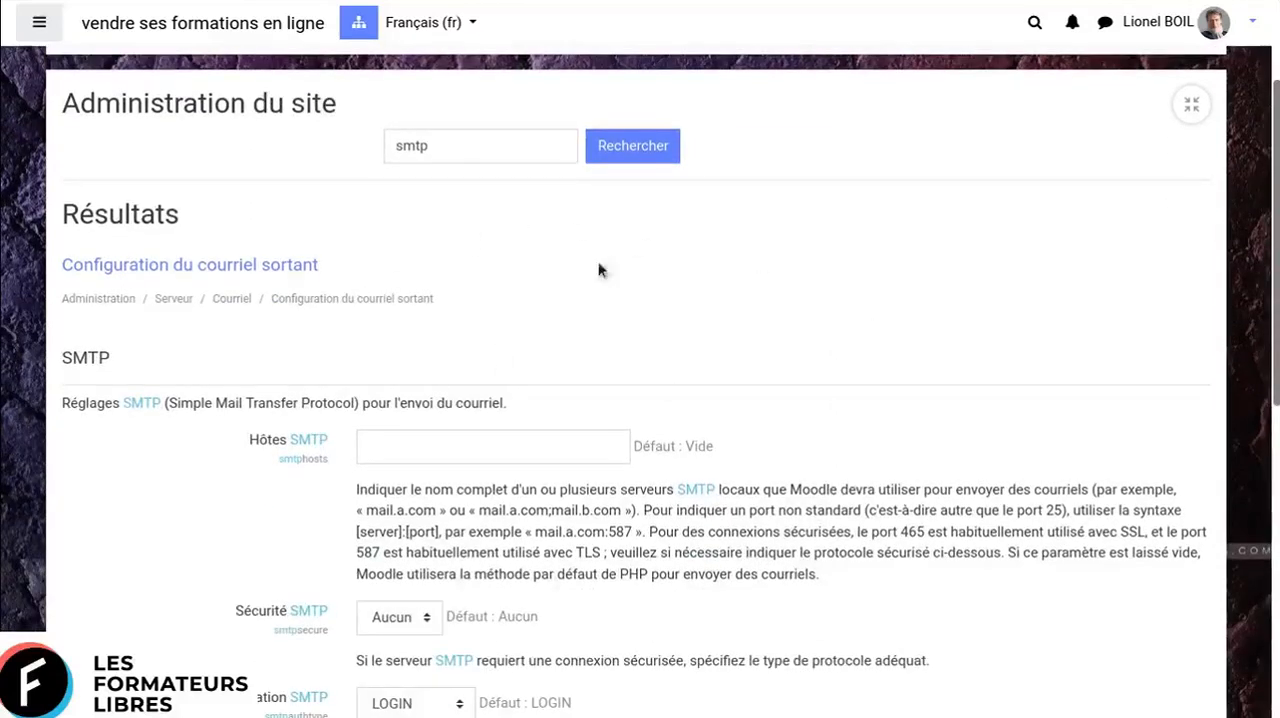
scroll(828, 300, "down", 2)
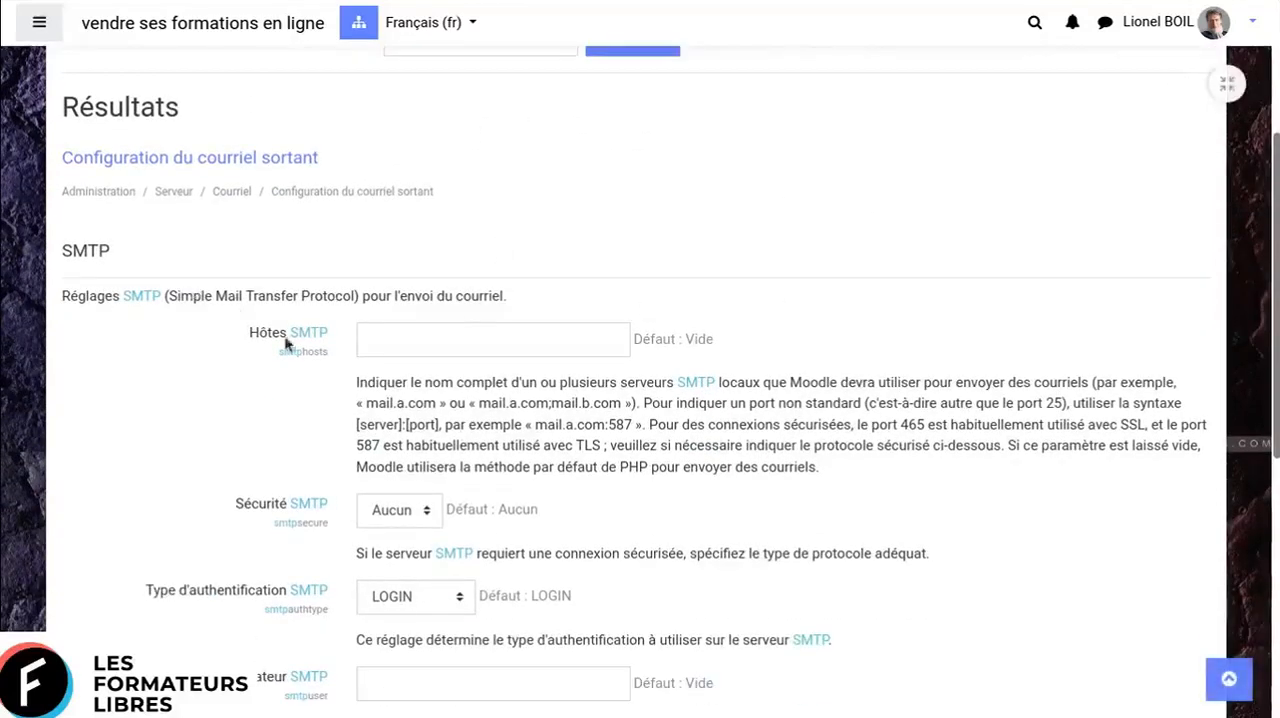
scroll(443, 363, "down", 2)
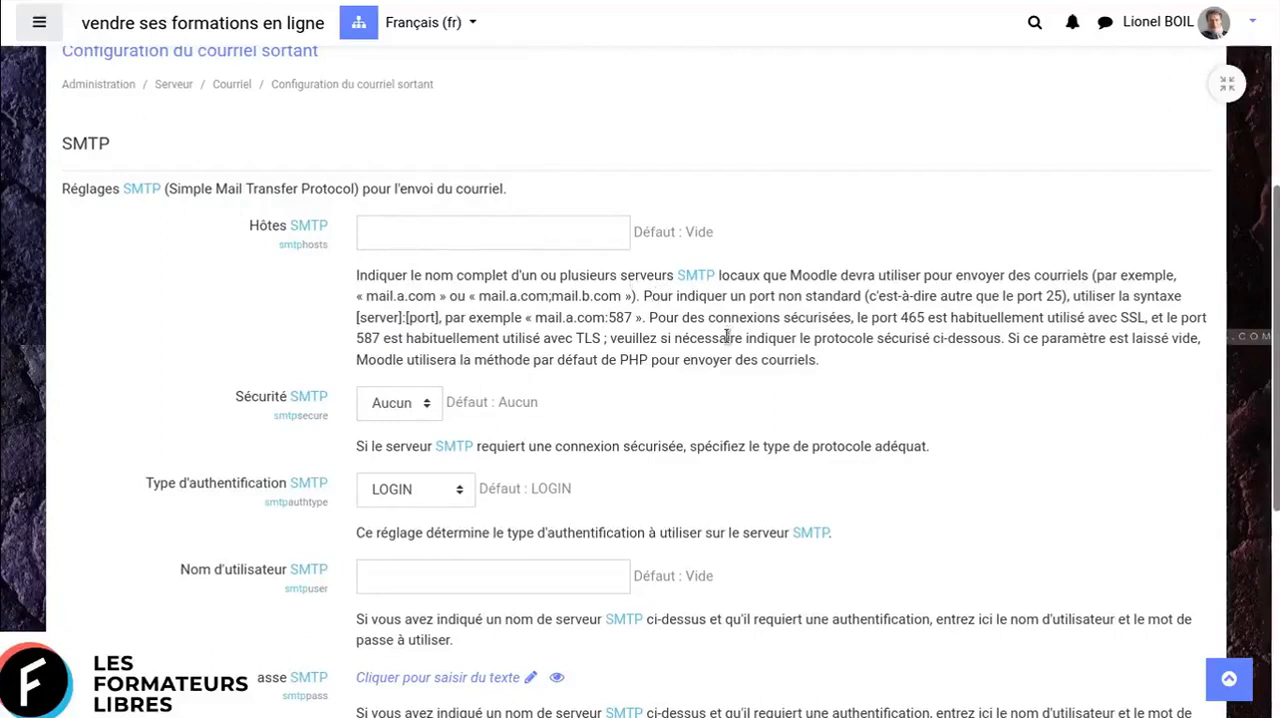
scroll(828, 406, "down", 2)
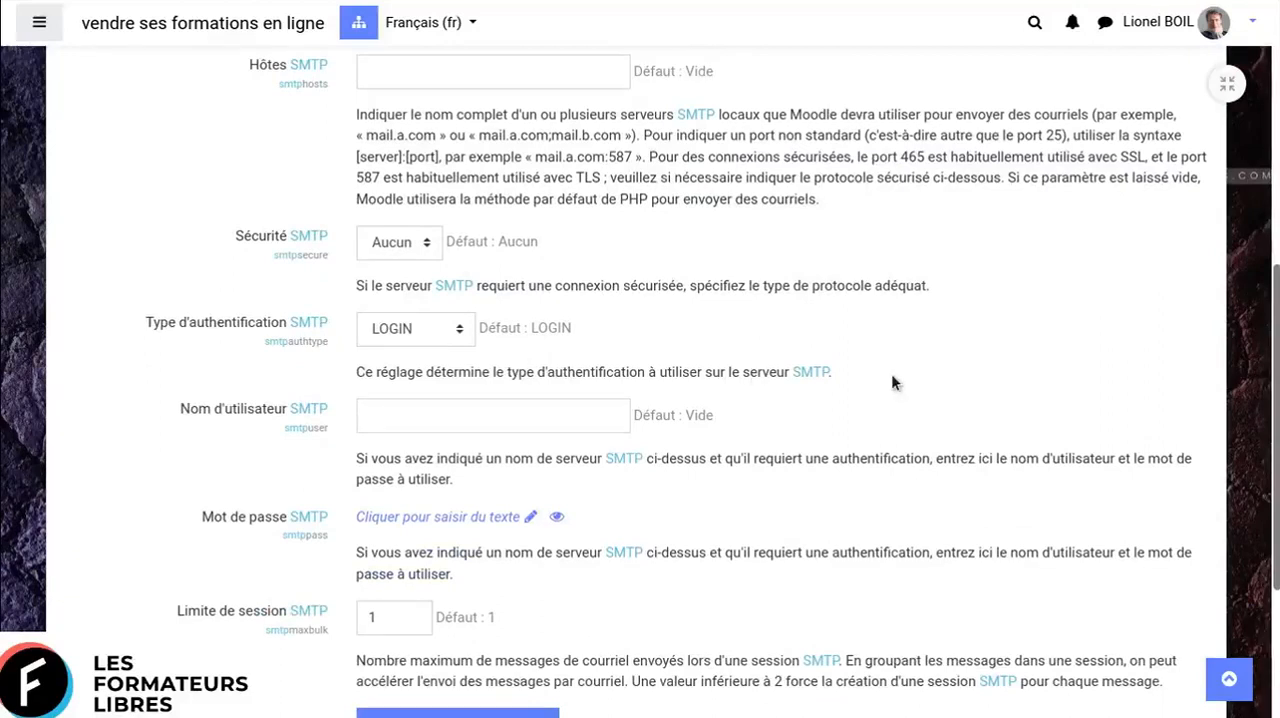
scroll(892, 380, "down", 3)
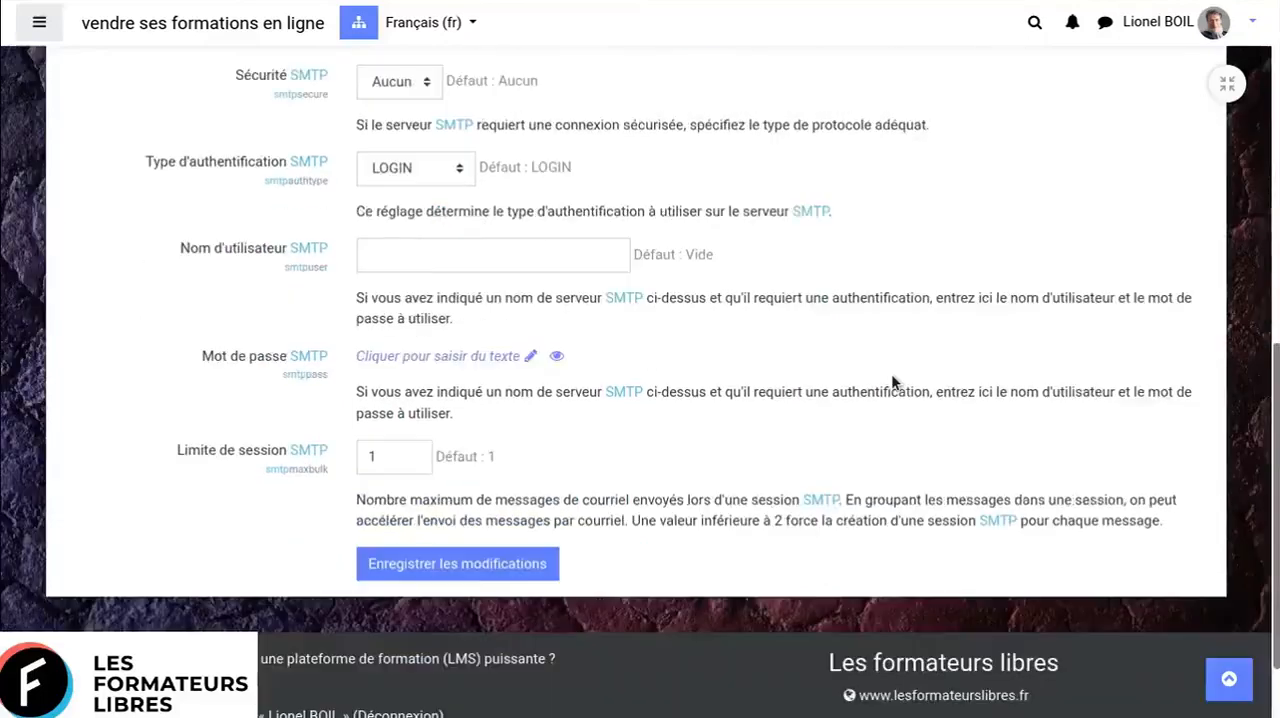
scroll(892, 380, "up", 7)
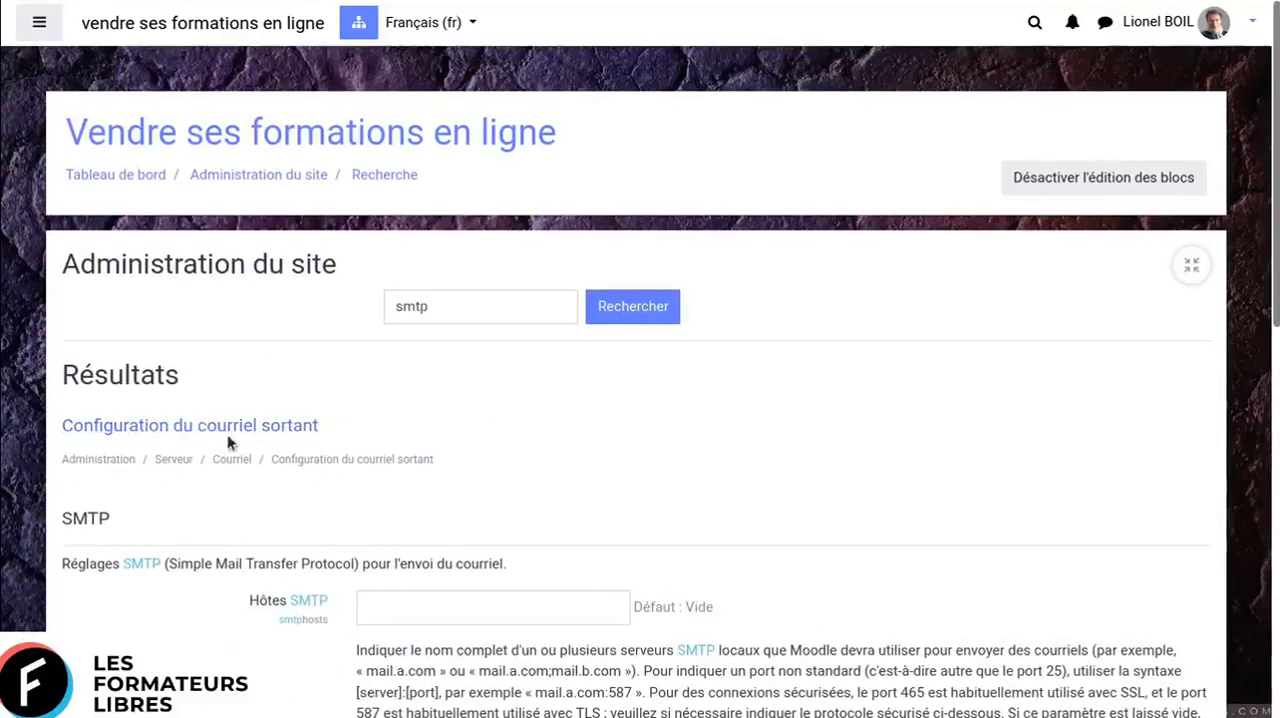
left_click(287, 174)
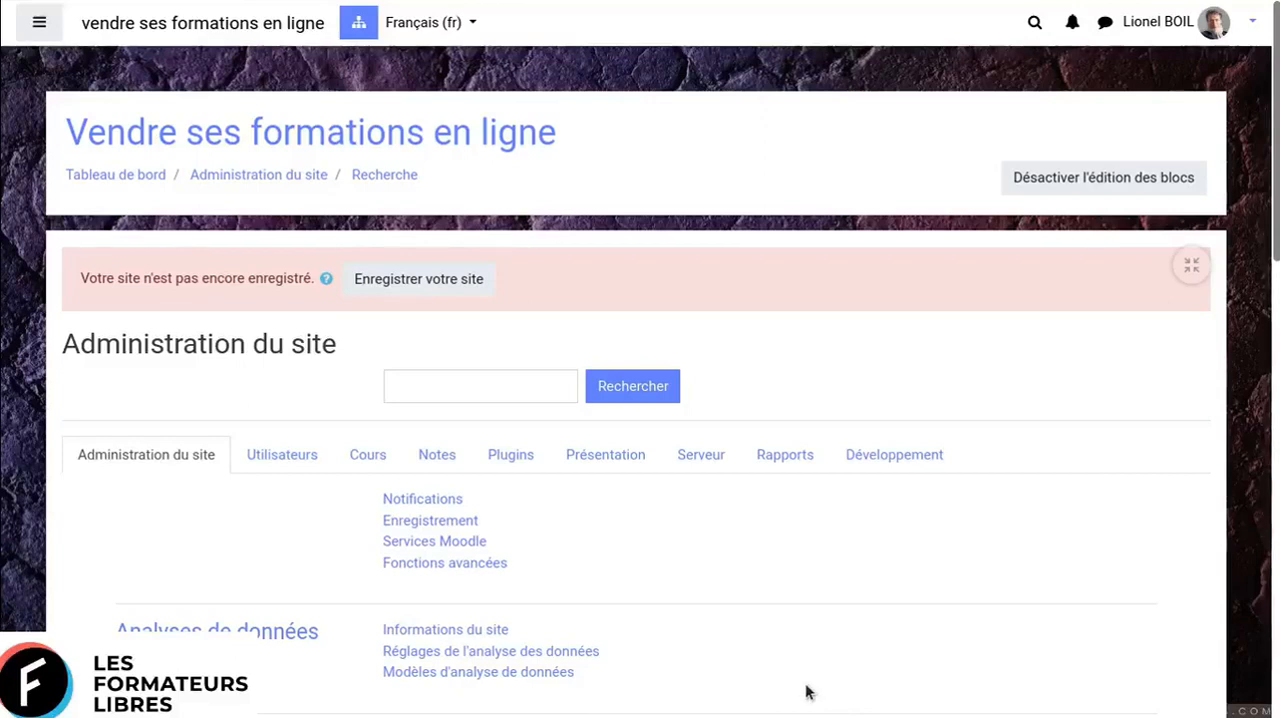
- Open the Tableau de bord and look over its course overview and side blocks
left_click(135, 174)
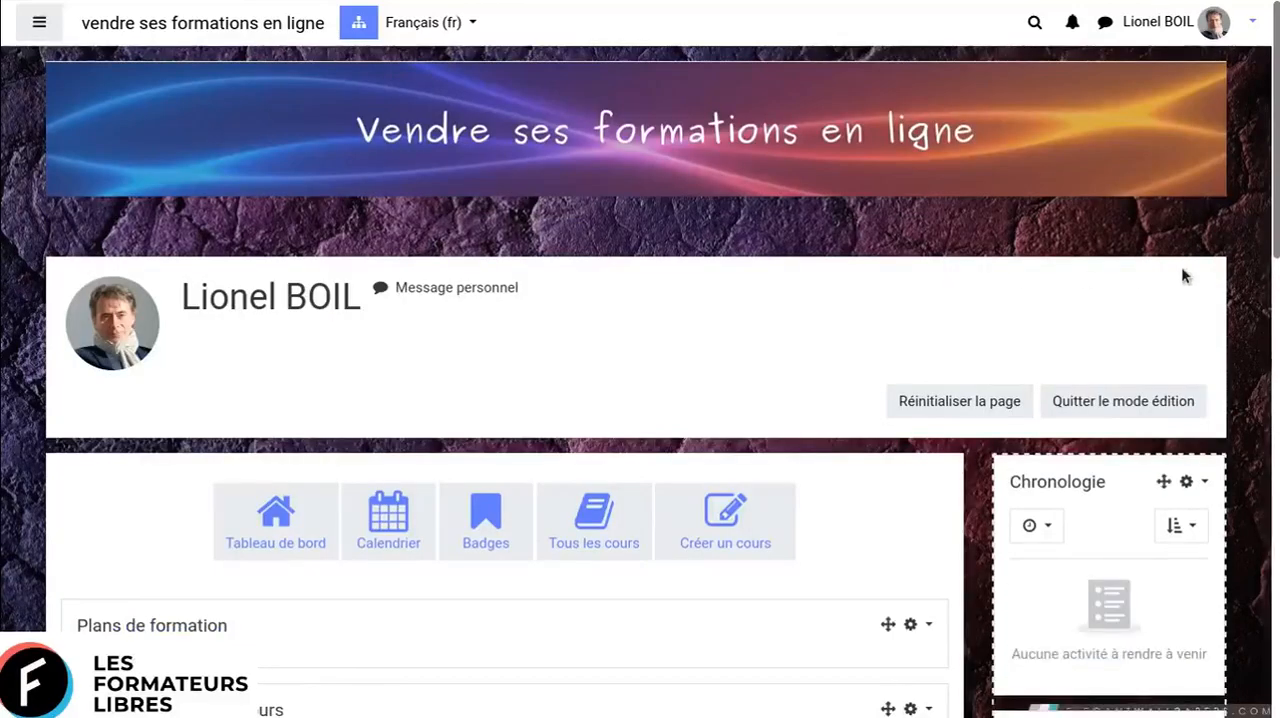
scroll(1256, 270, "down", 3)
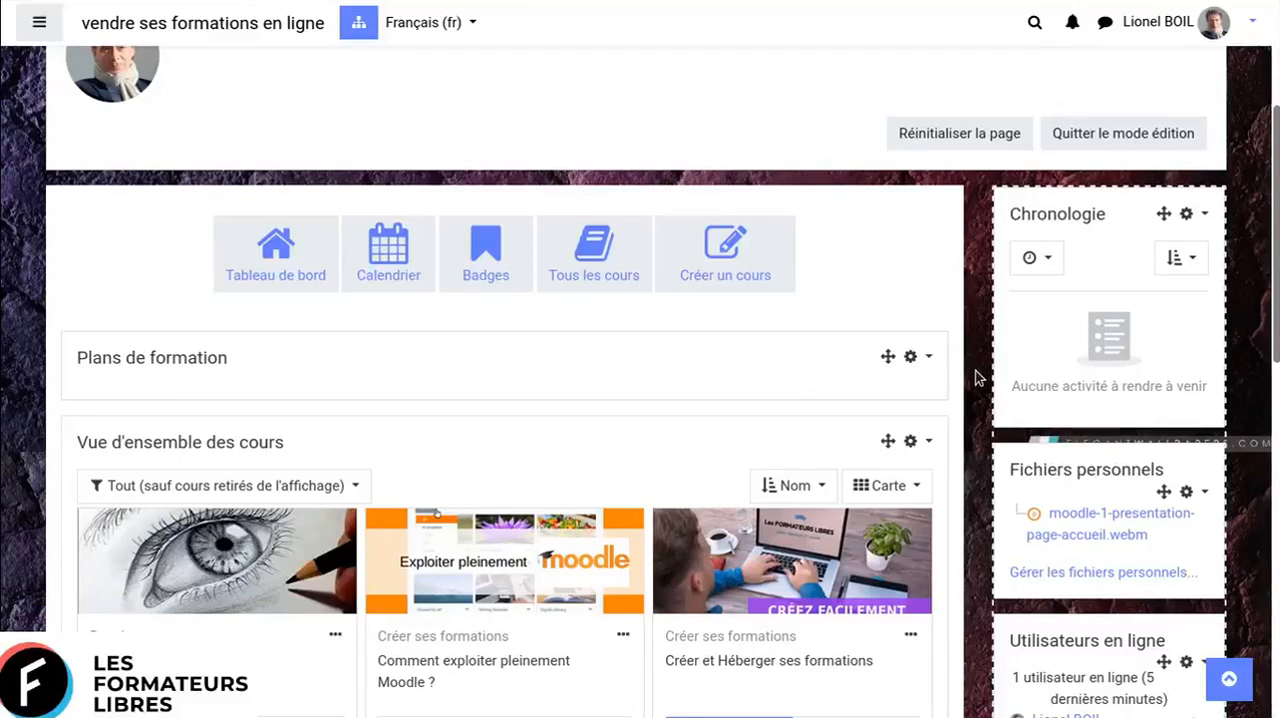
scroll(977, 378, "down", 3)
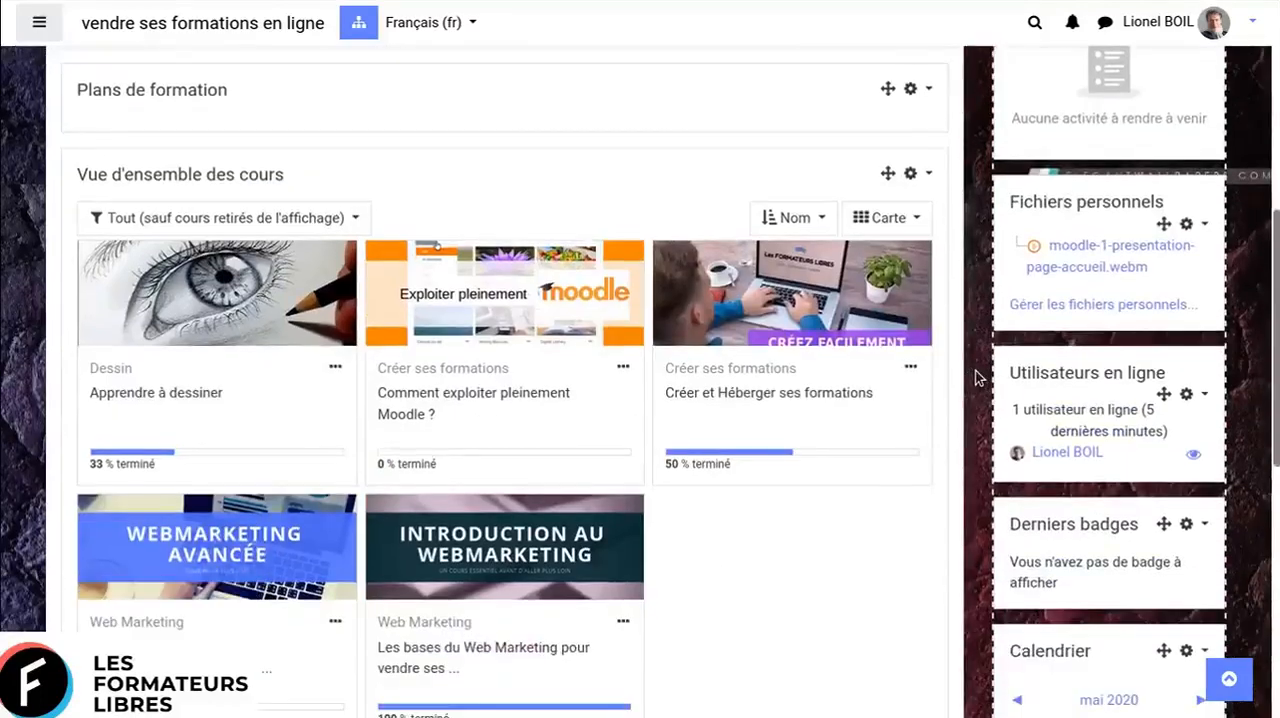
scroll(977, 378, "down", 2)
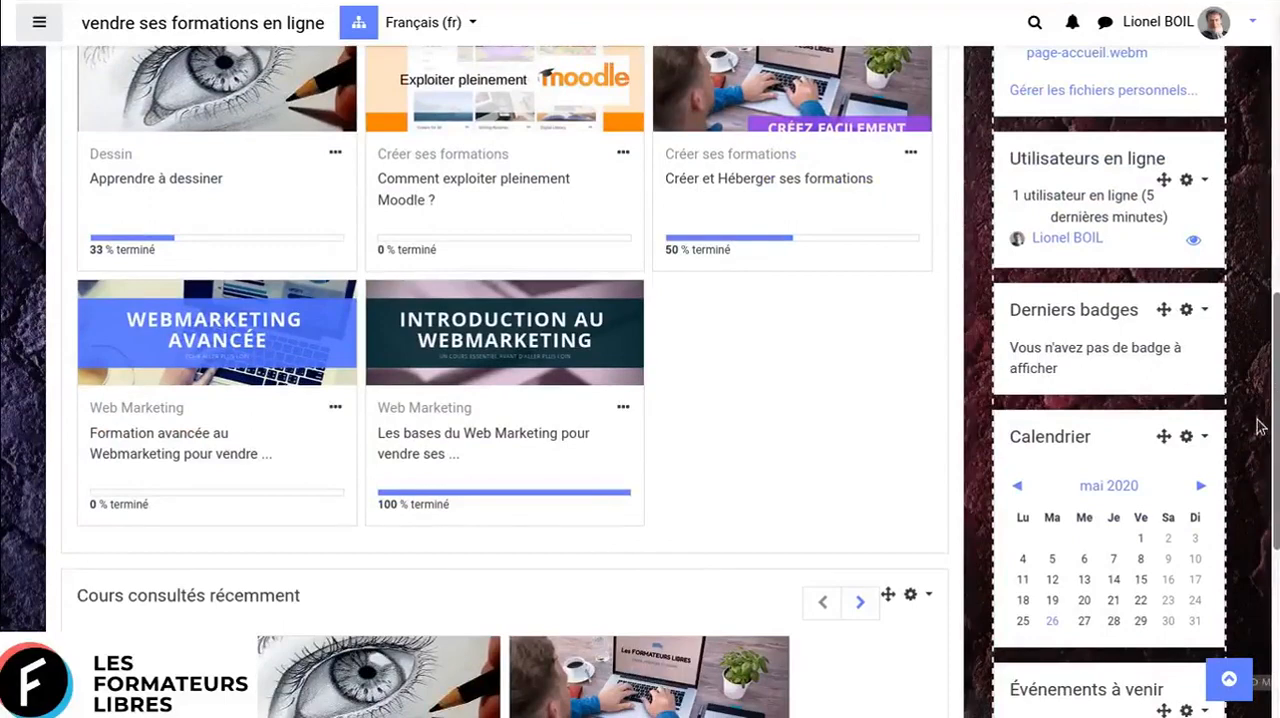
scroll(1259, 427, "up", 5)
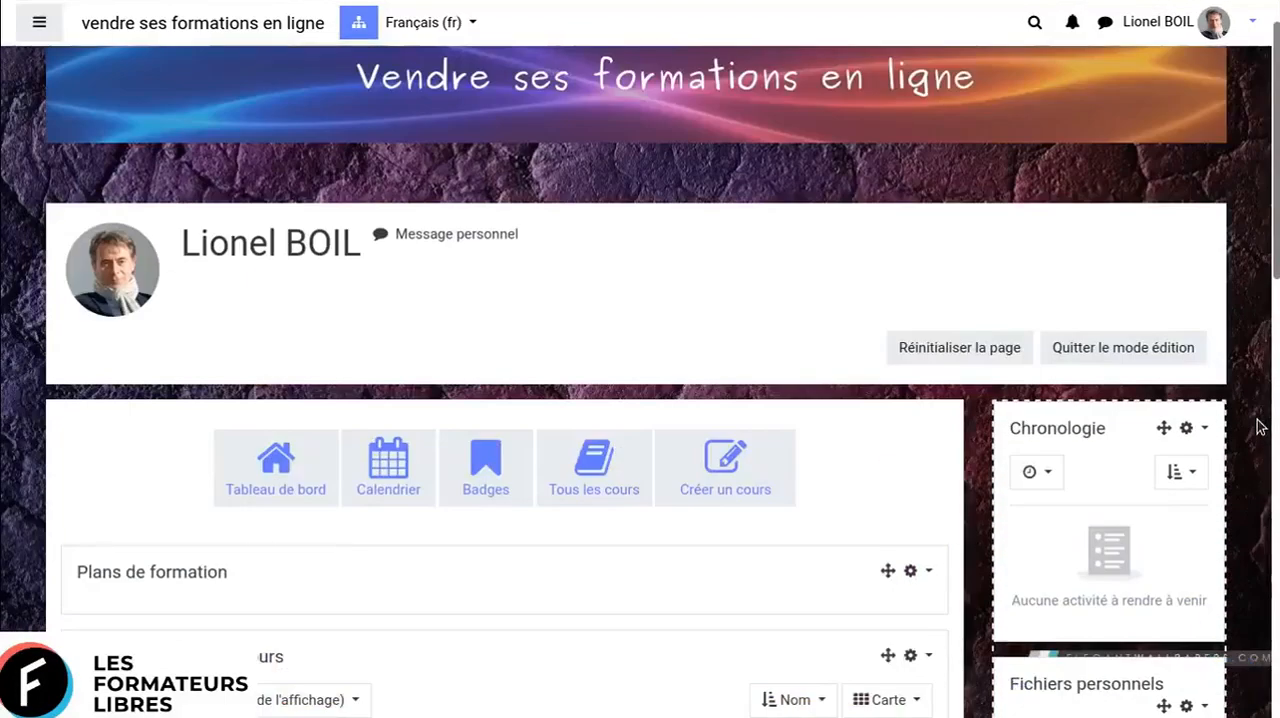
scroll(1259, 427, "up", 1)
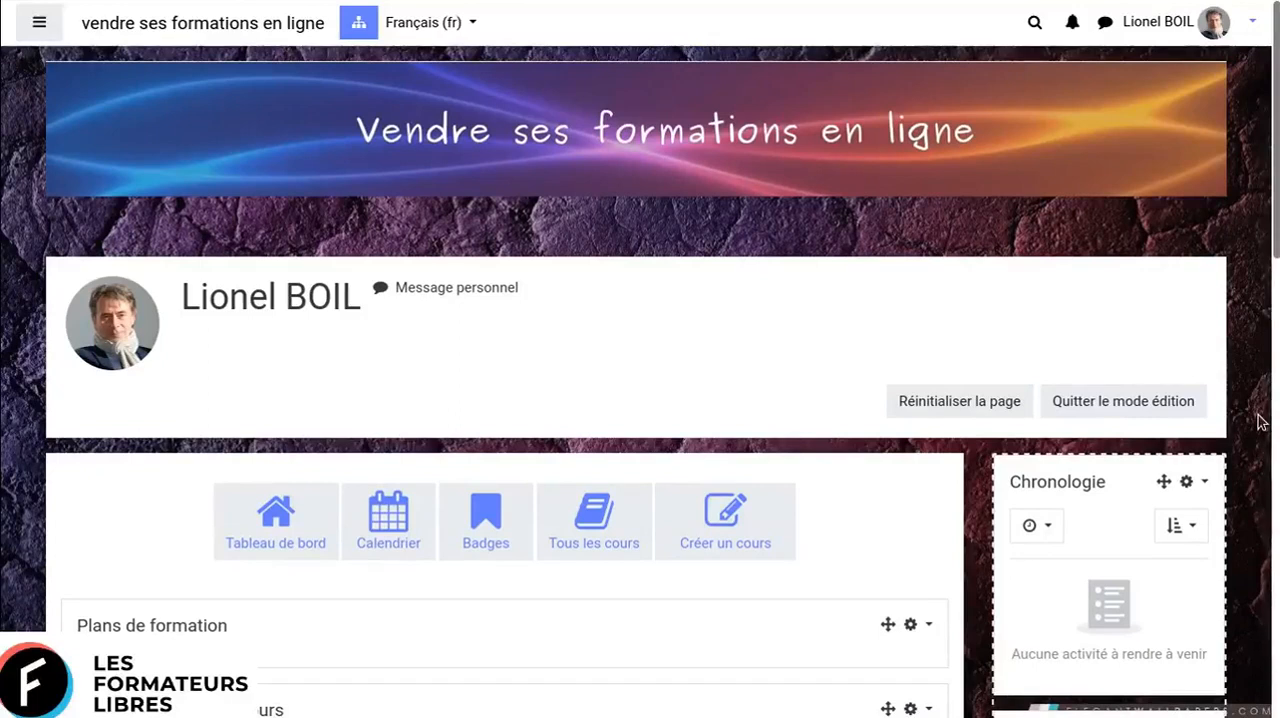
scroll(1260, 422, "down", 2)
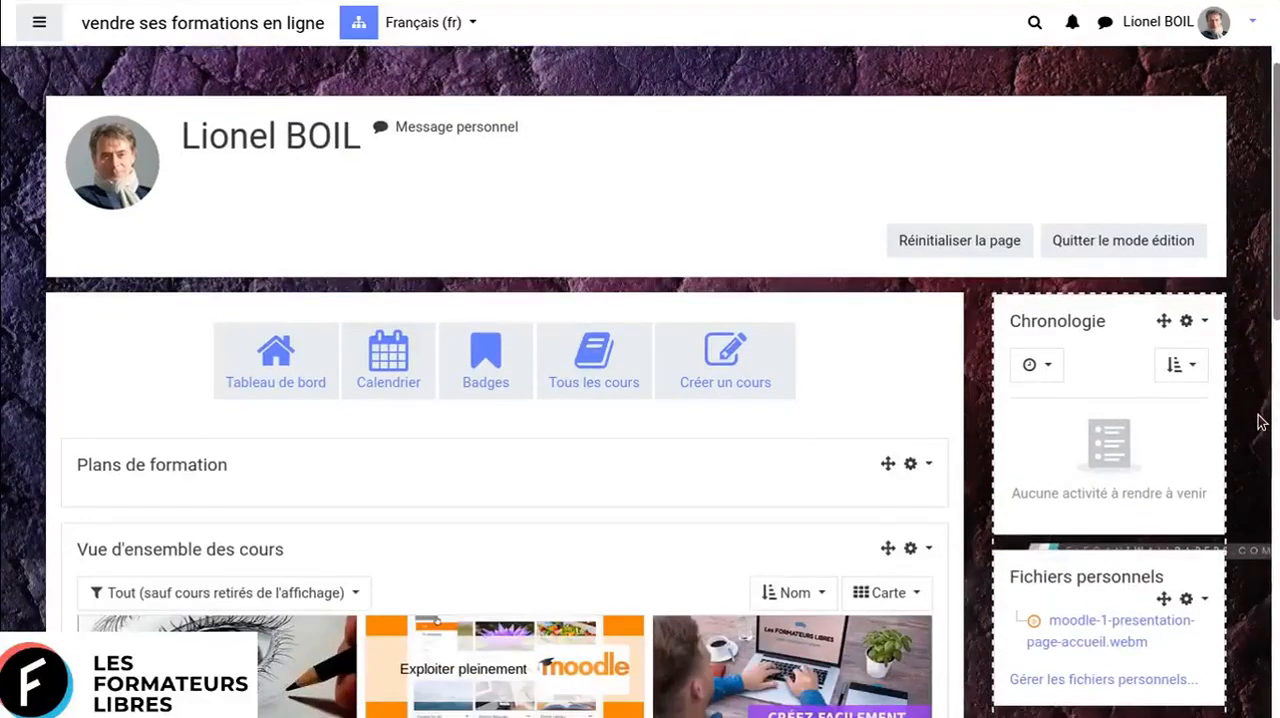
scroll(1260, 422, "down", 2)
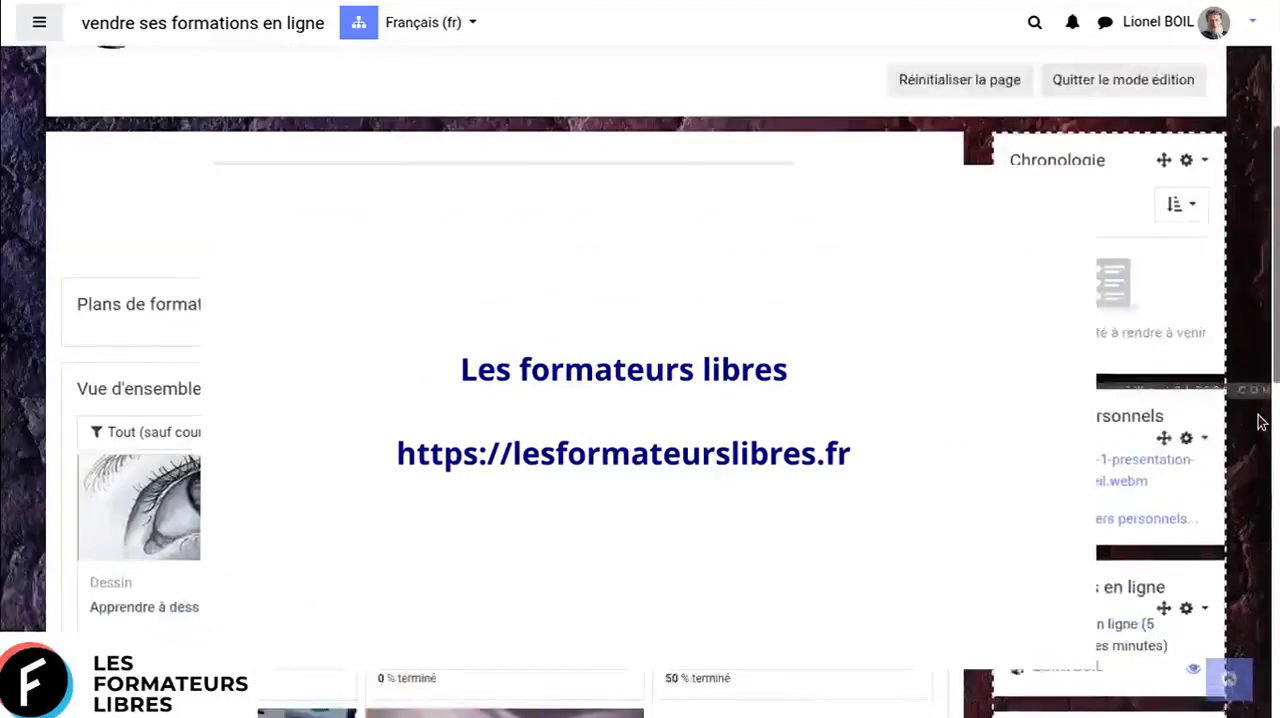
scroll(1260, 422, "down", 1)
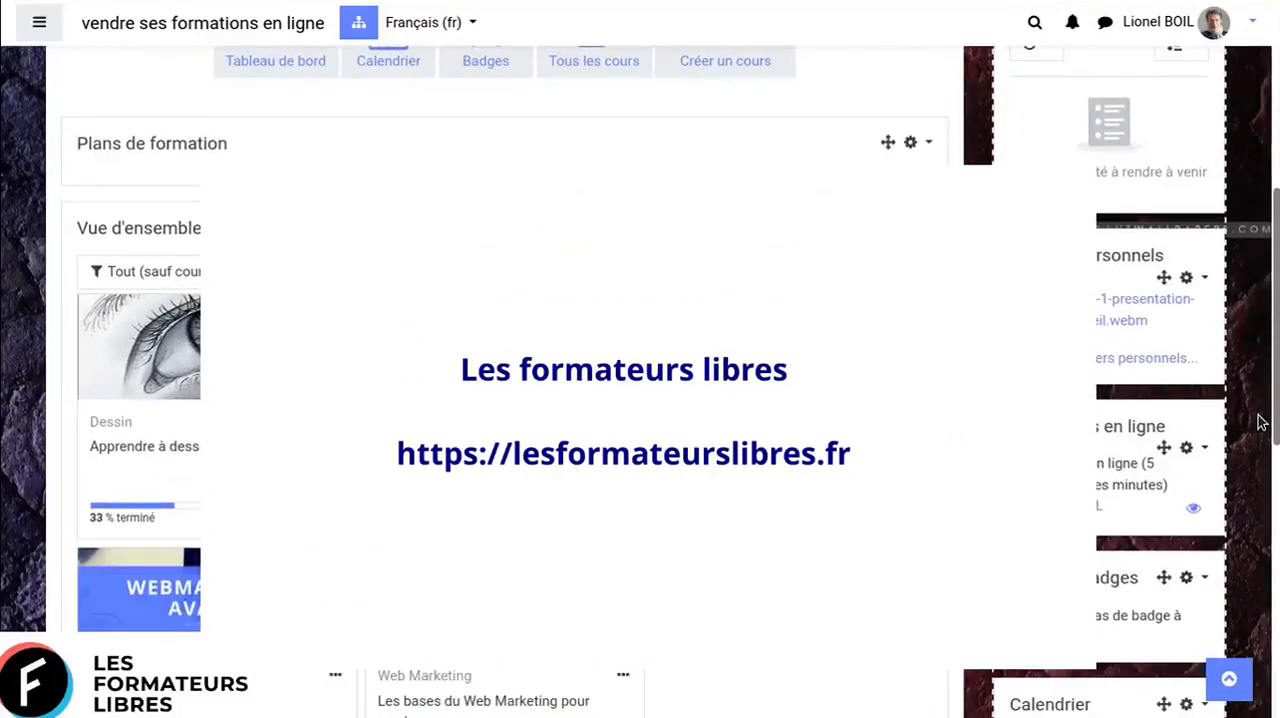
scroll(1260, 422, "up", 4)
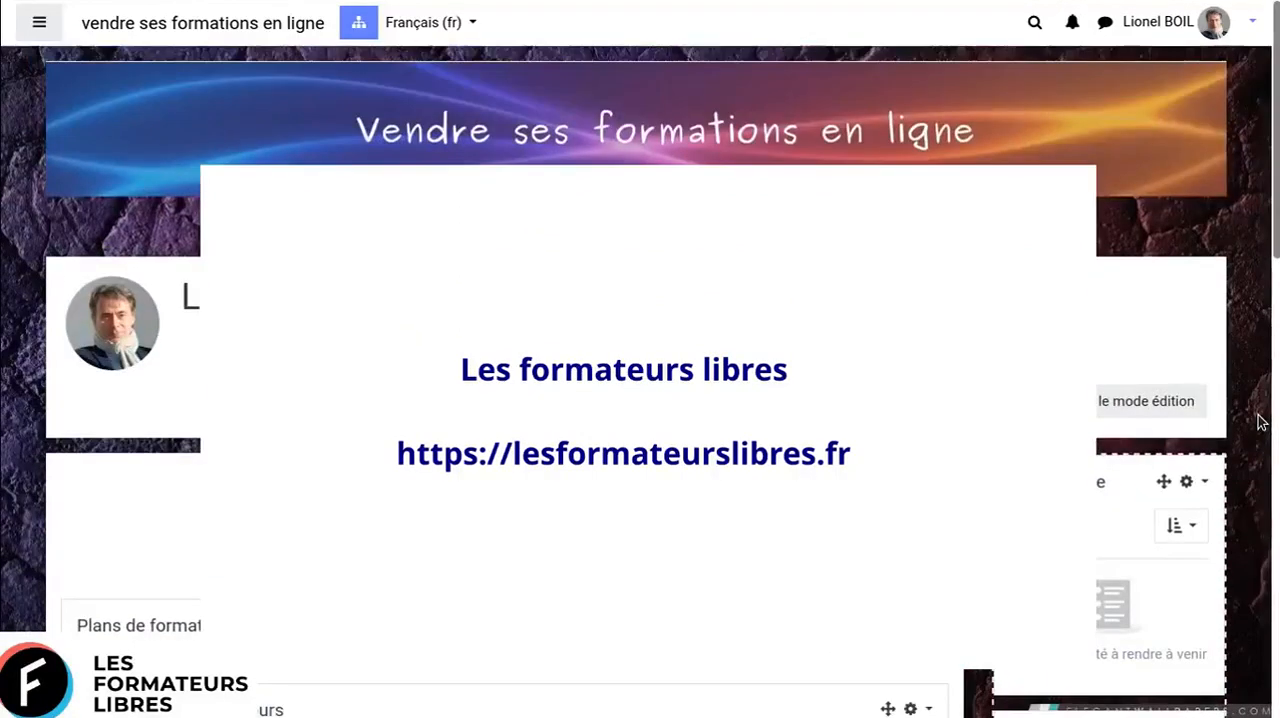